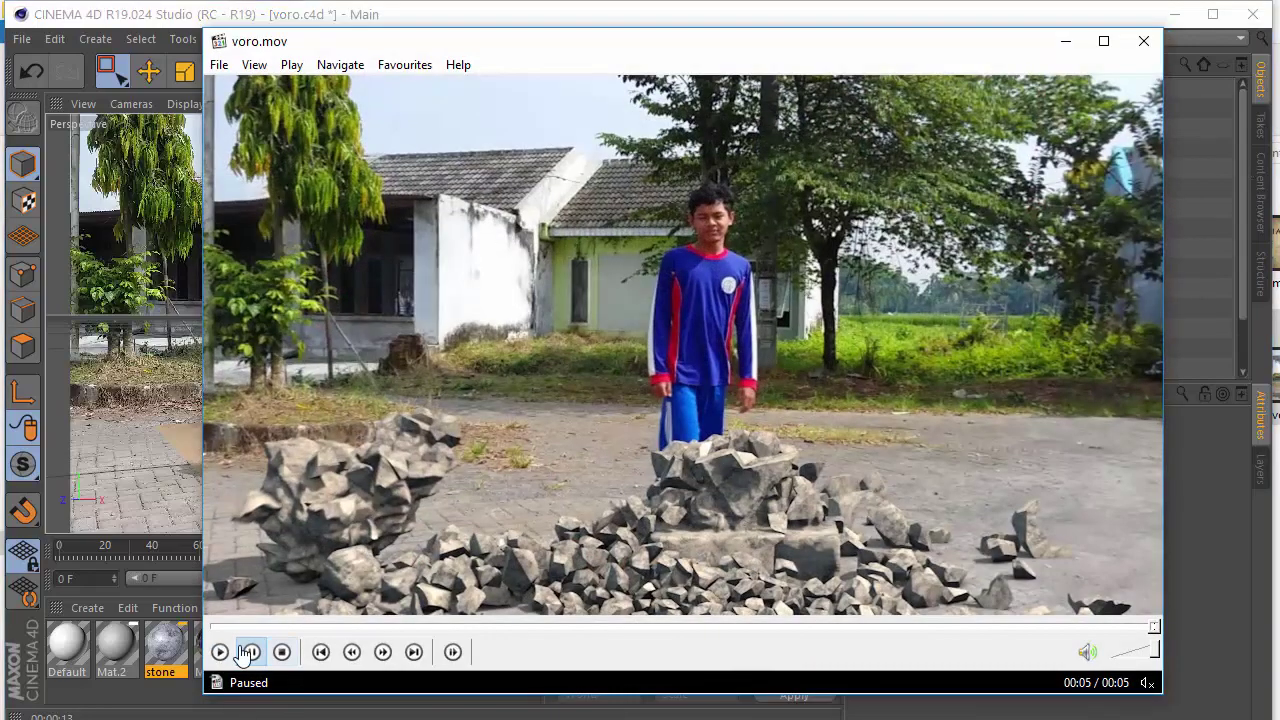
Play the finished voro.mov clip from the start three times, then pause it.
{"action": "left_click", "coordinate": [236, 654]}
{"action": "left_click", "coordinate": [220, 652]}
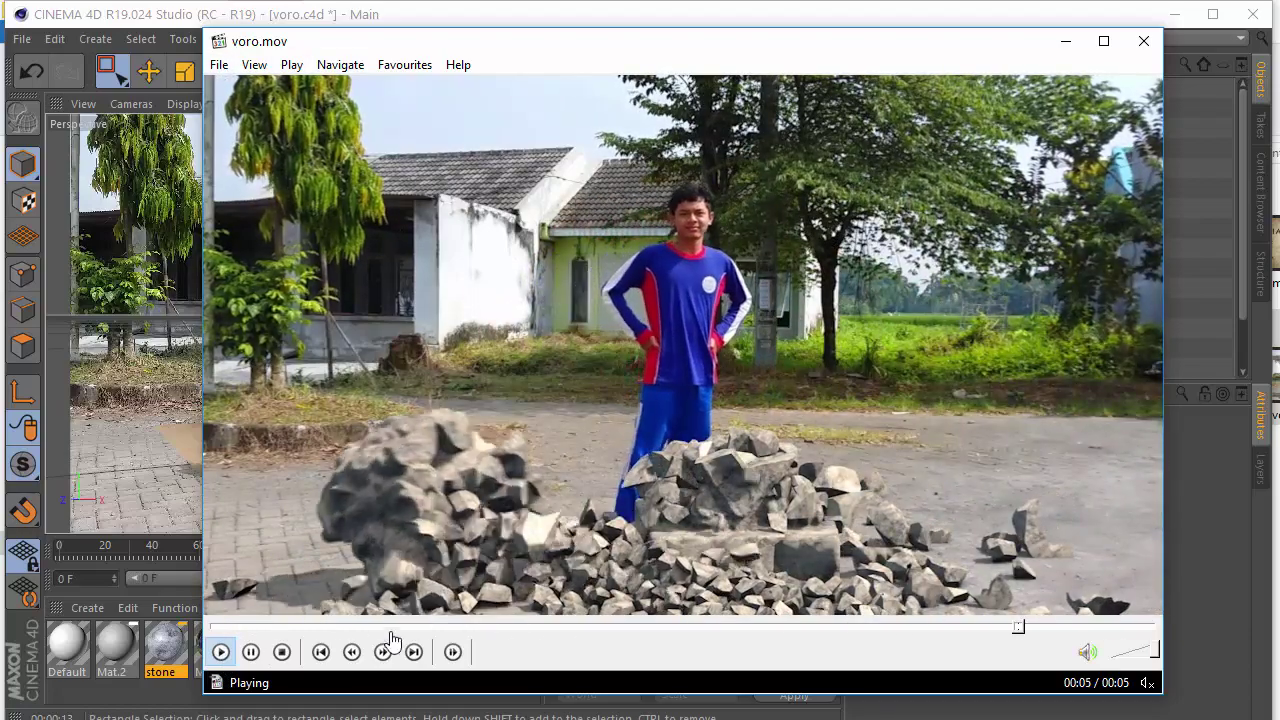
{"action": "left_click", "coordinate": [220, 652]}
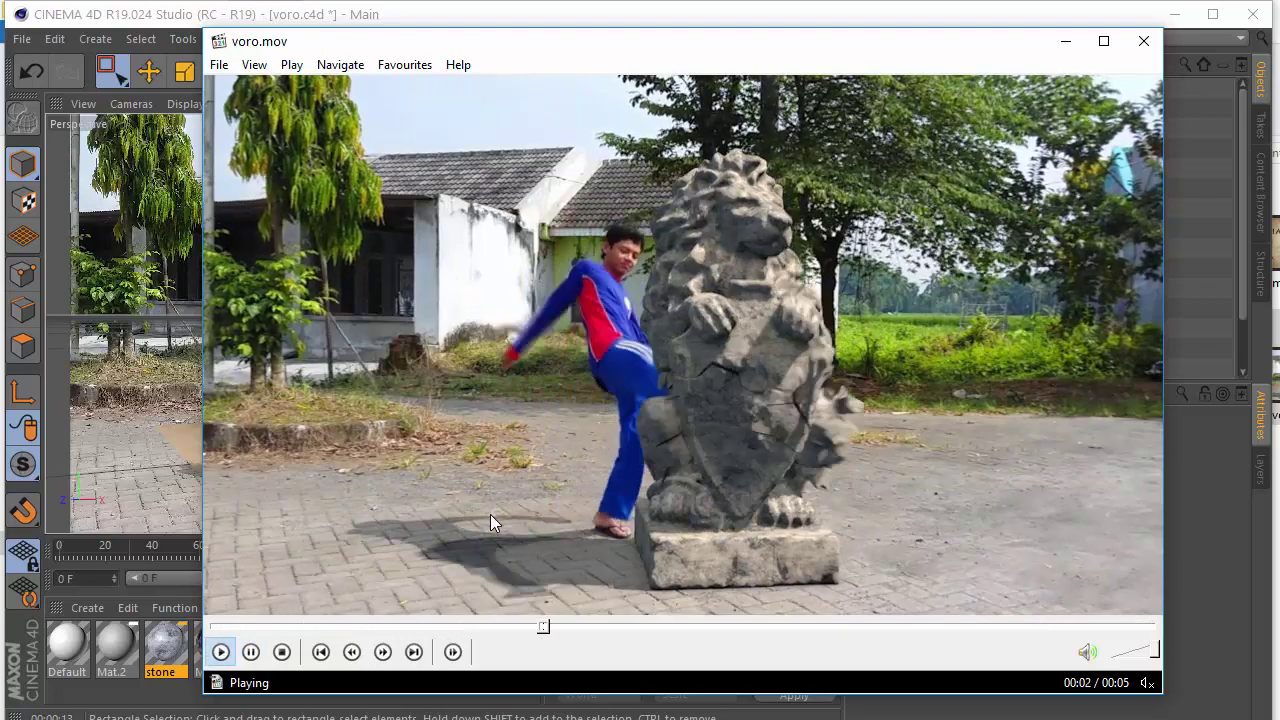
{"action": "key", "text": "space"}
Close the player, start a new empty project, and create and open material Mat.
{"action": "left_click", "coordinate": [1066, 42]}
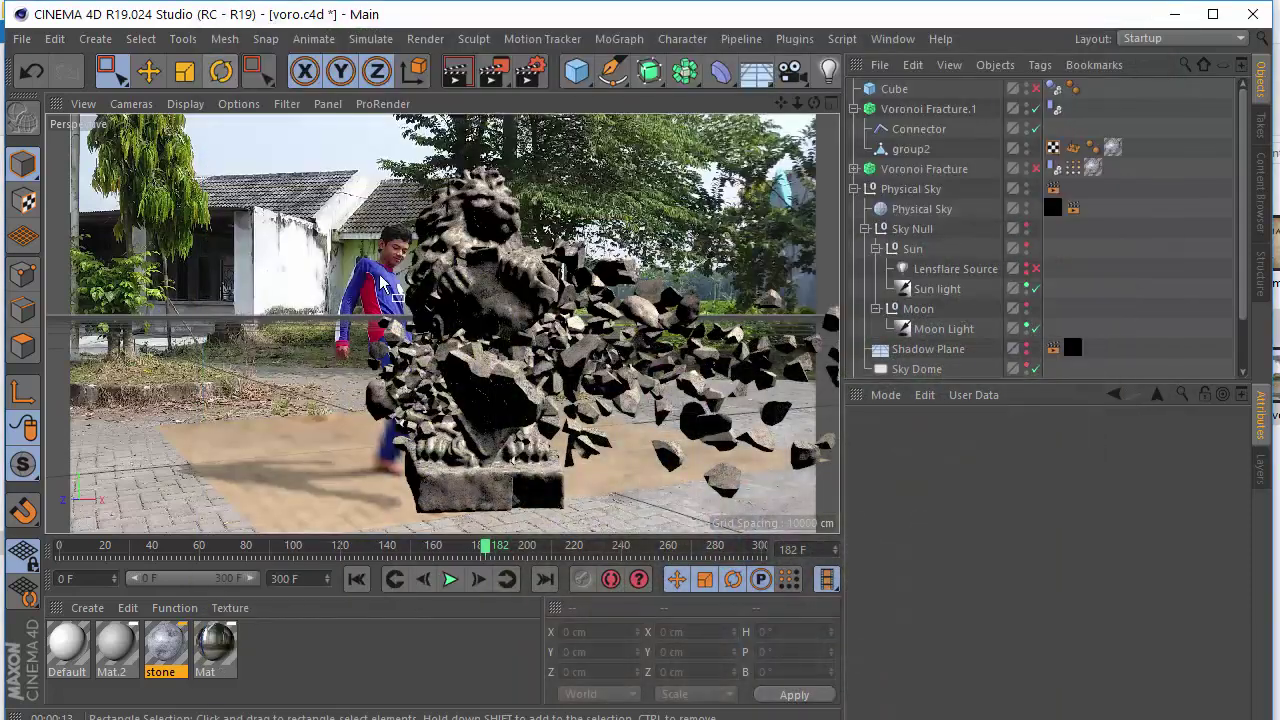
{"action": "left_click", "coordinate": [29, 44]}
{"action": "left_click", "coordinate": [50, 58]}
{"action": "double_click", "coordinate": [151, 666]}
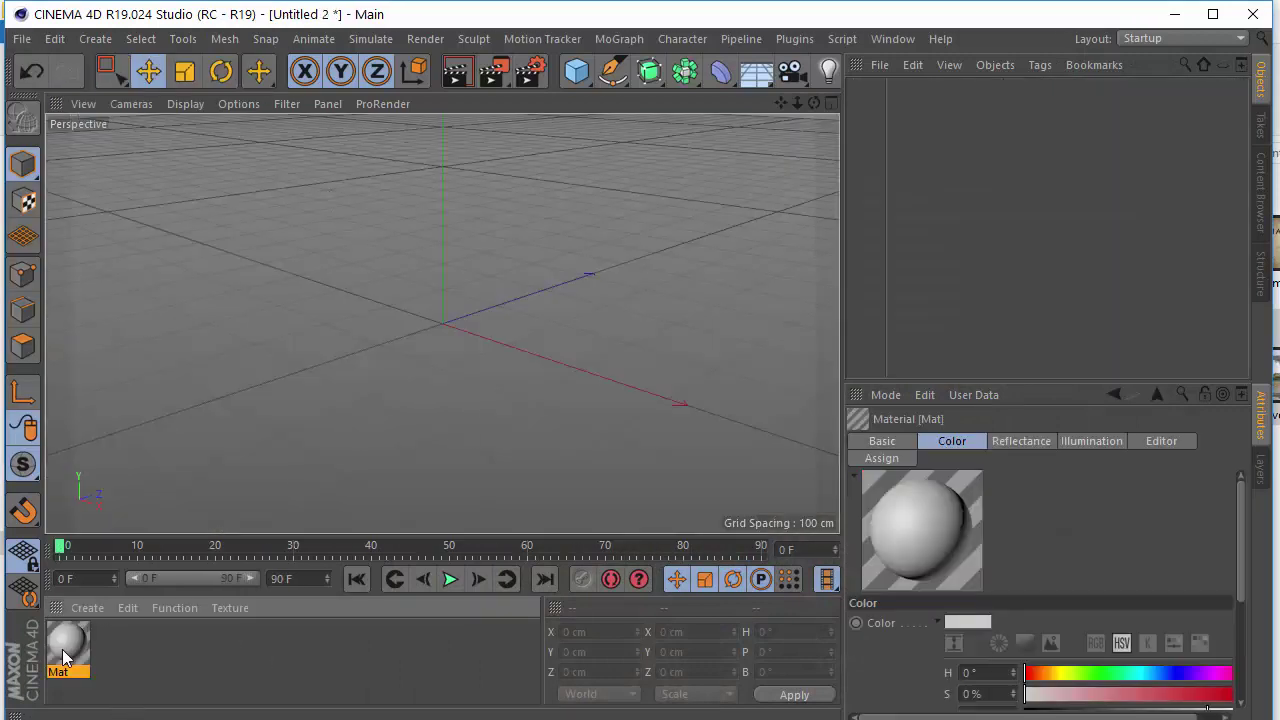
{"action": "double_click", "coordinate": [68, 650]}
Load 20180307_085510.mp4 from D:\Footage\New folder as Mat's colour texture.
{"action": "left_click", "coordinate": [540, 279]}
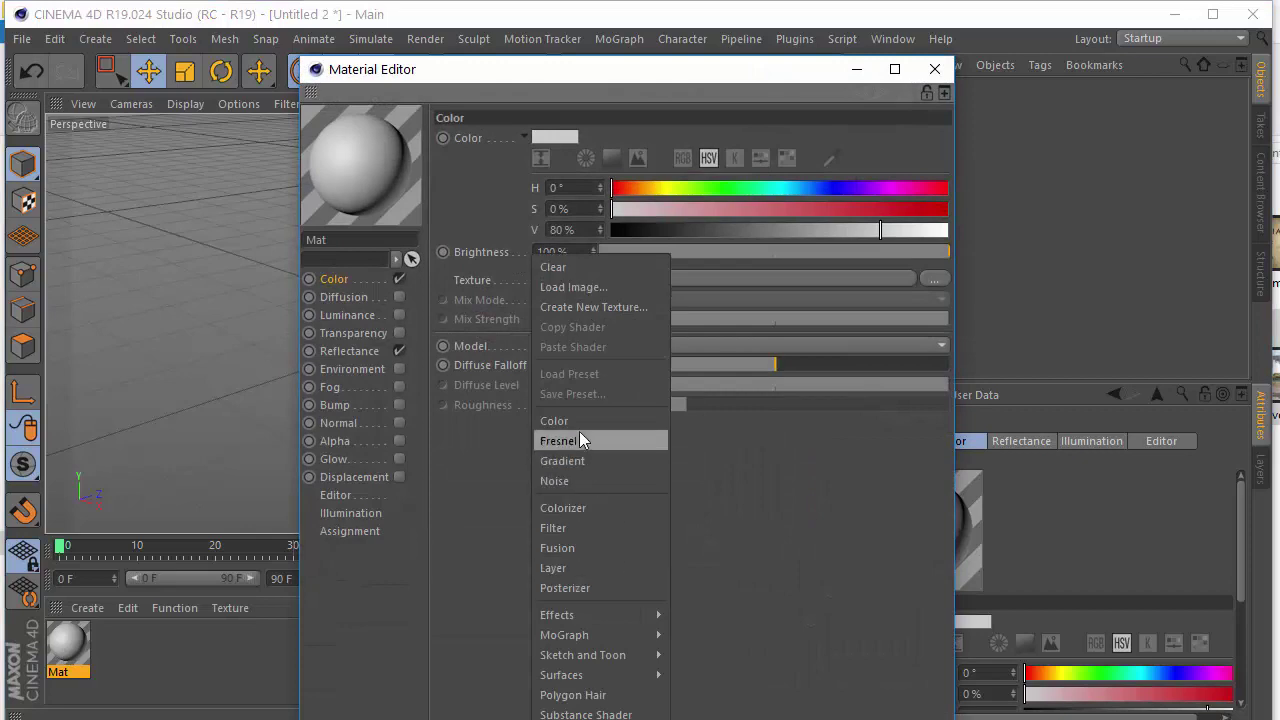
{"action": "left_click", "coordinate": [582, 289]}
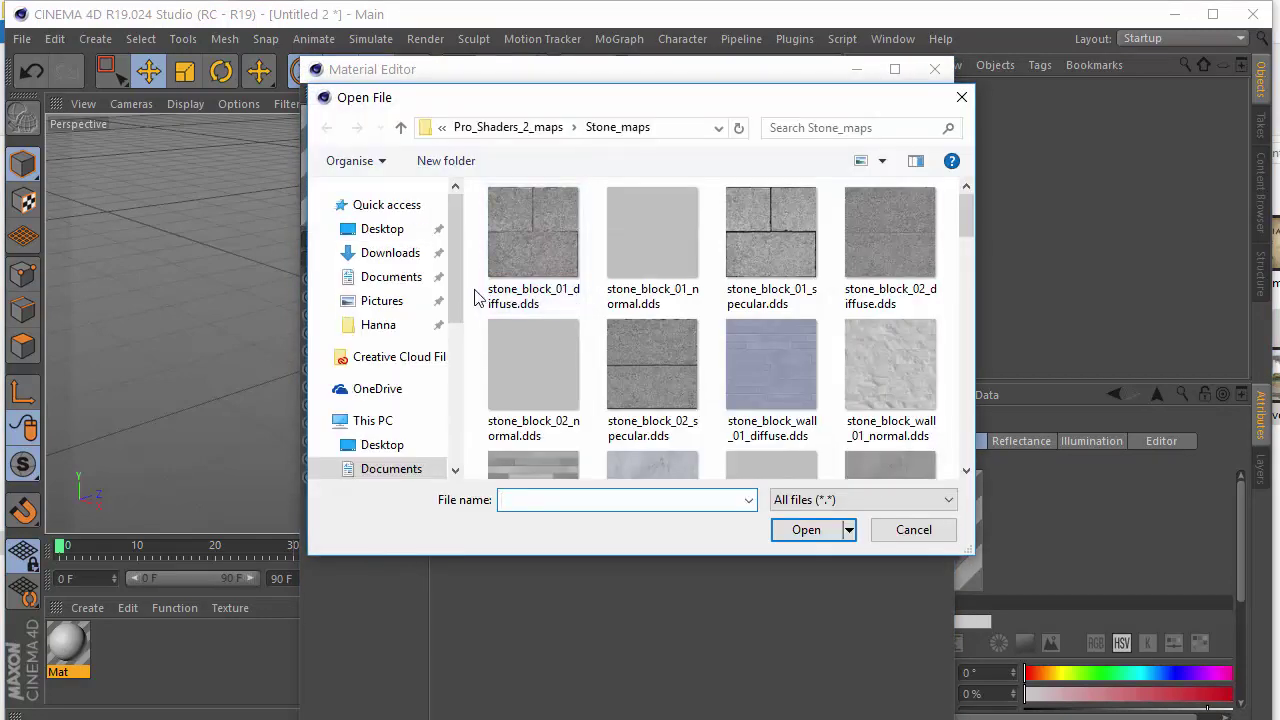
{"action": "left_click_drag", "start_coordinate": [455, 298], "coordinate": [469, 443]}
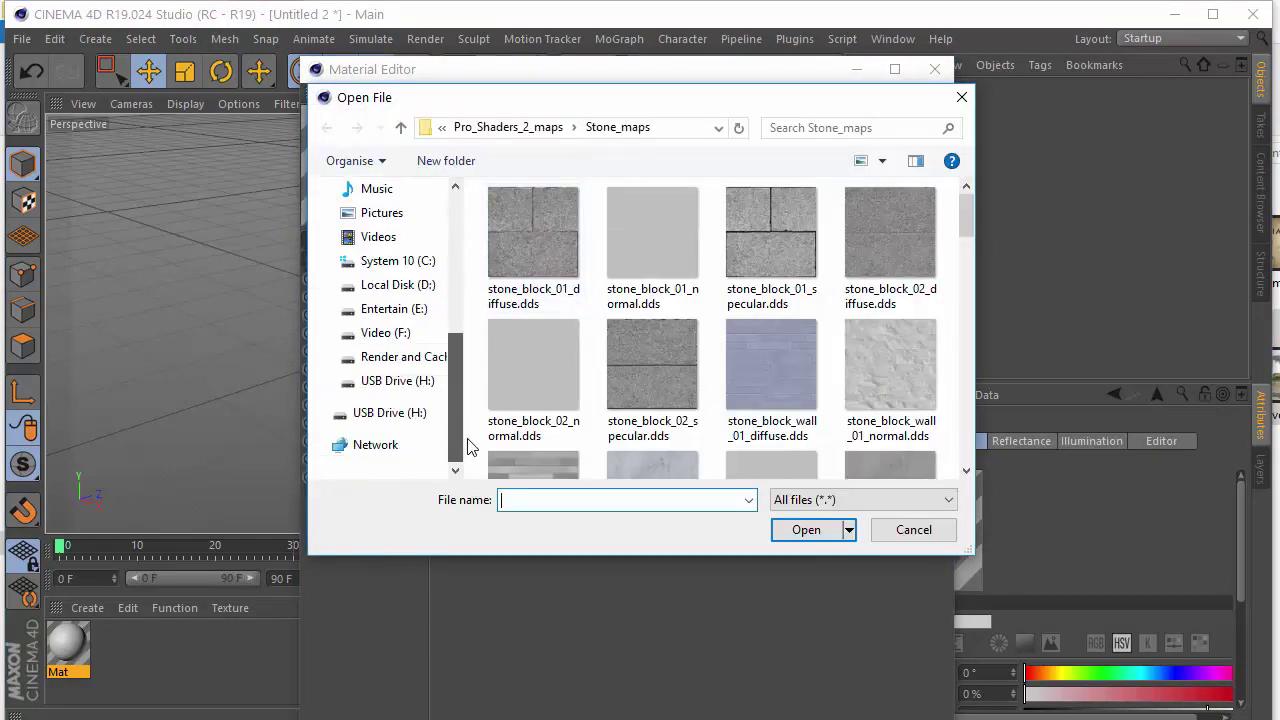
{"action": "left_click", "coordinate": [400, 285]}
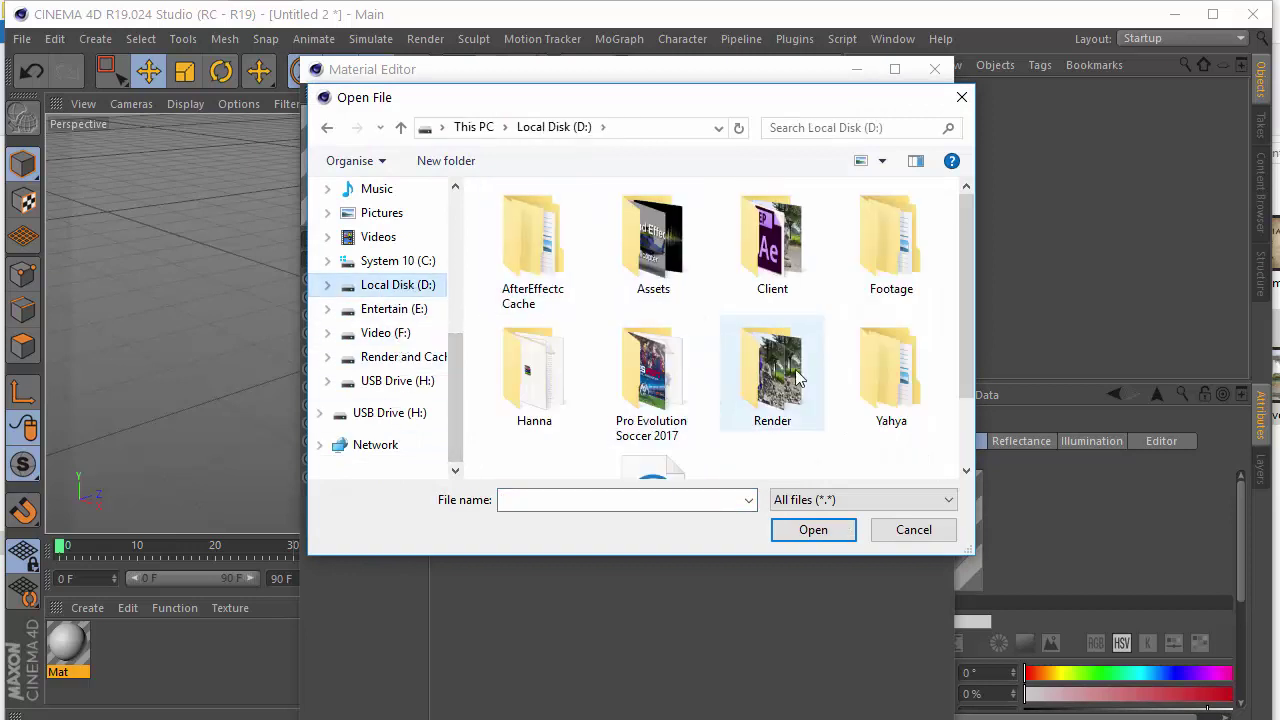
{"action": "double_click", "coordinate": [891, 260]}
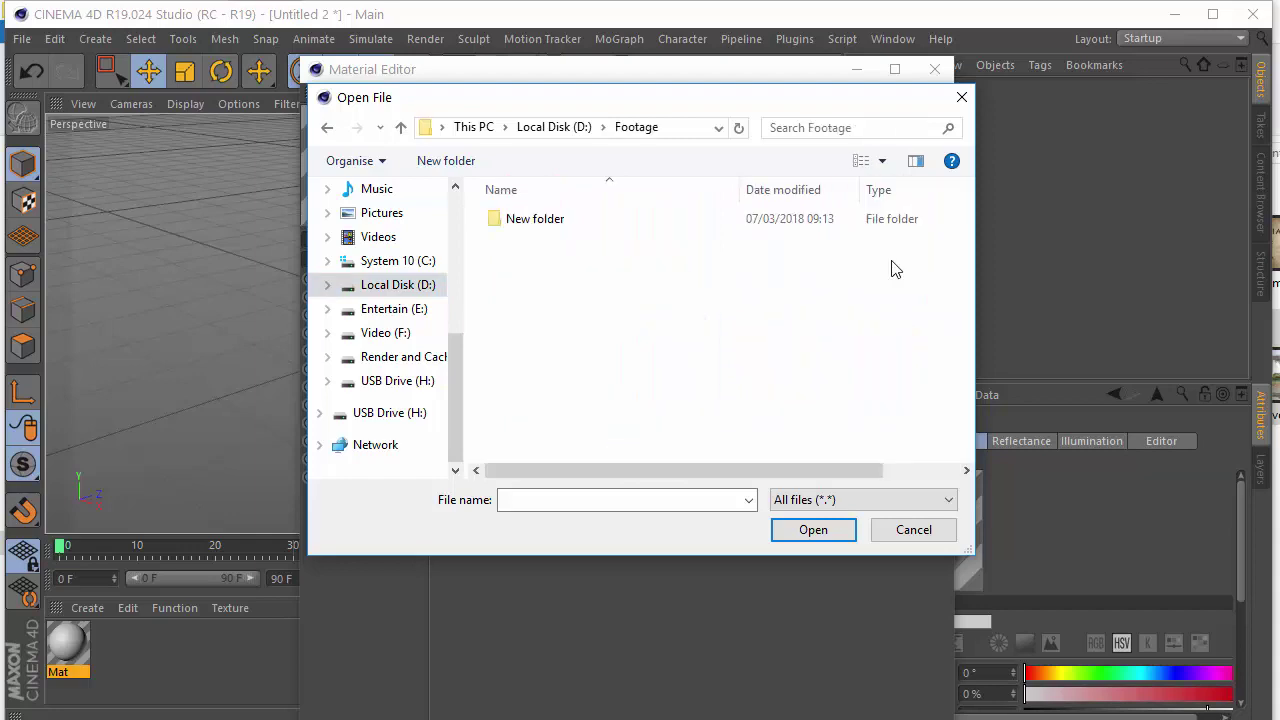
{"action": "double_click", "coordinate": [575, 222]}
{"action": "left_click", "coordinate": [900, 235]}
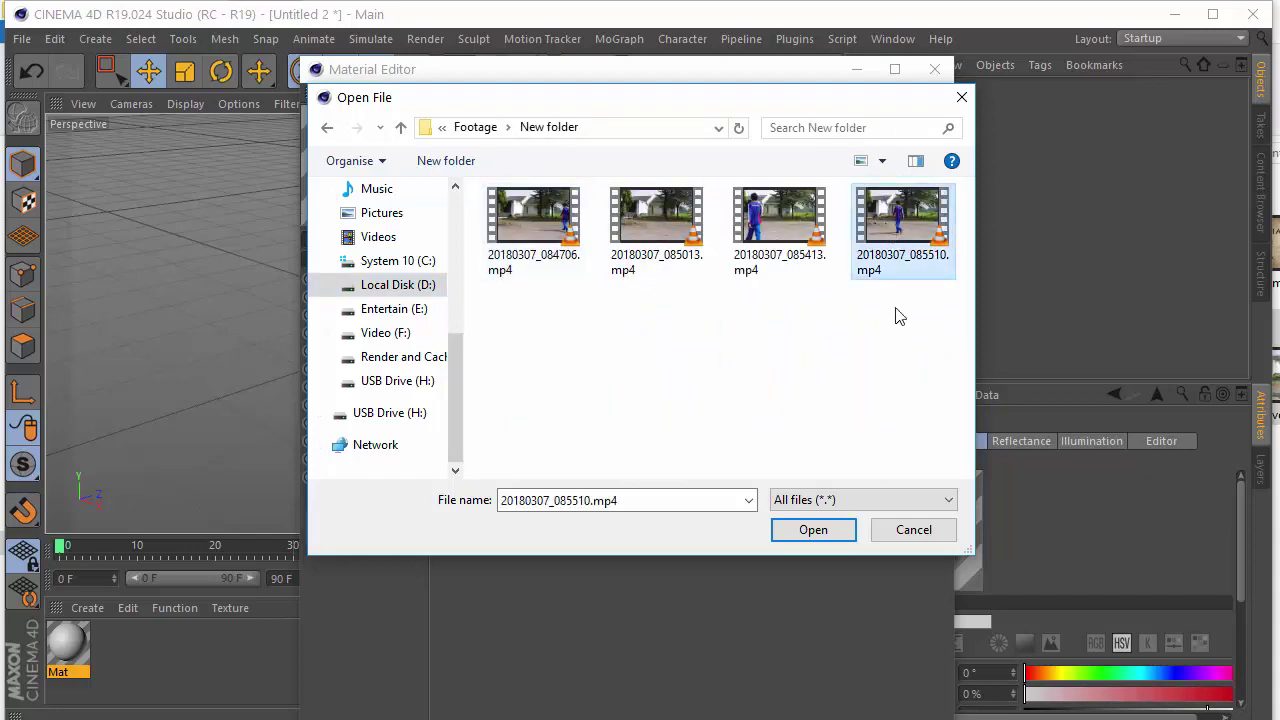
{"action": "left_click", "coordinate": [829, 533]}
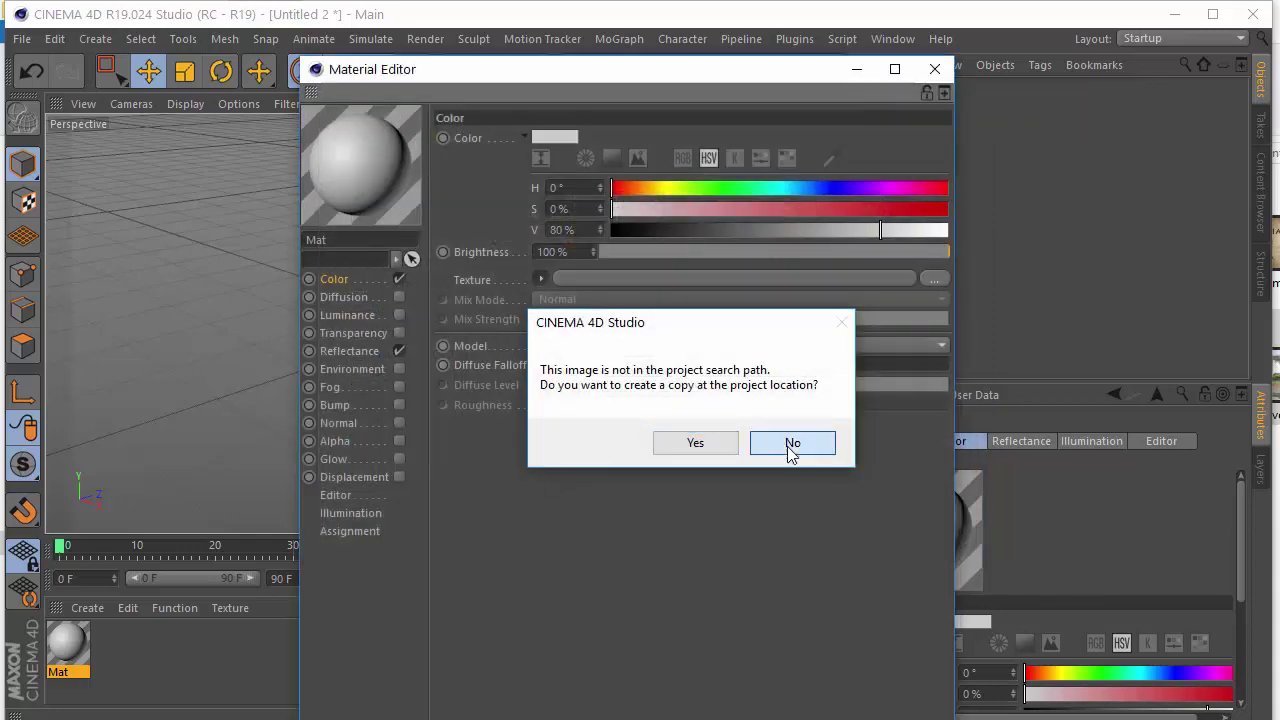
Keep the clip uncopied, show its movie animation settings, and add a Background object.
{"action": "left_click", "coordinate": [791, 452]}
{"action": "left_click", "coordinate": [558, 306]}
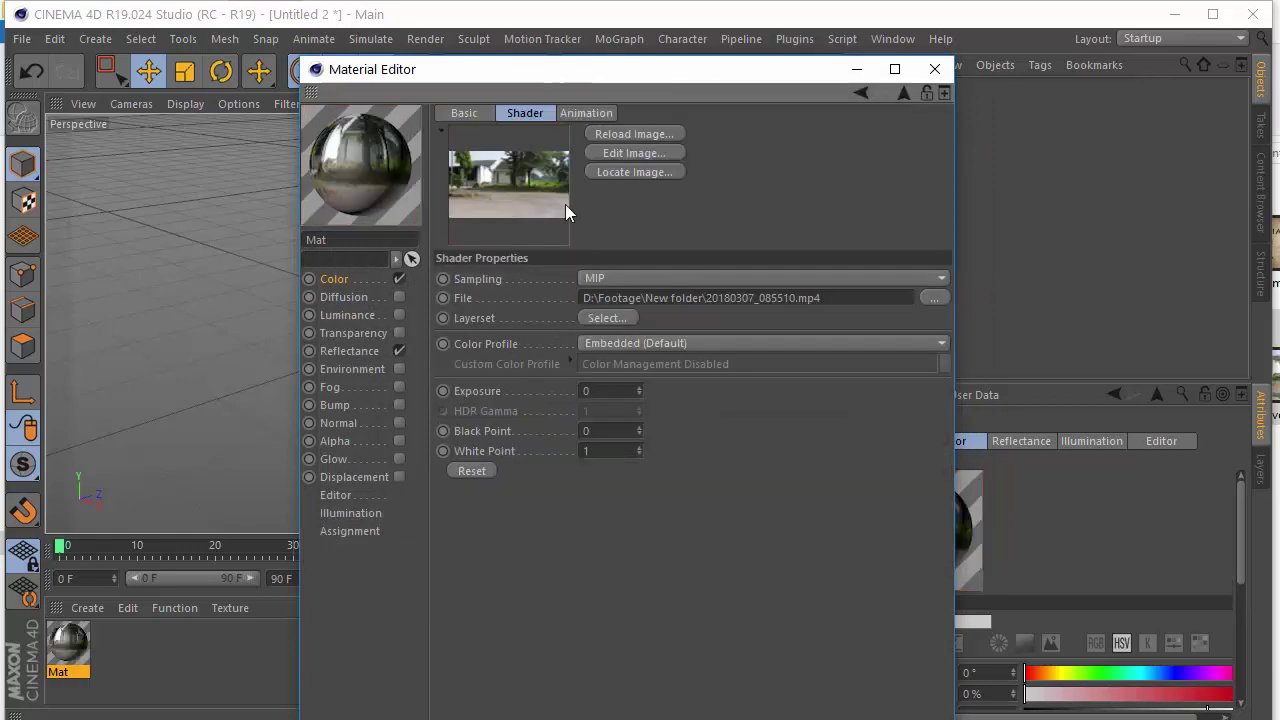
{"action": "left_click", "coordinate": [588, 114]}
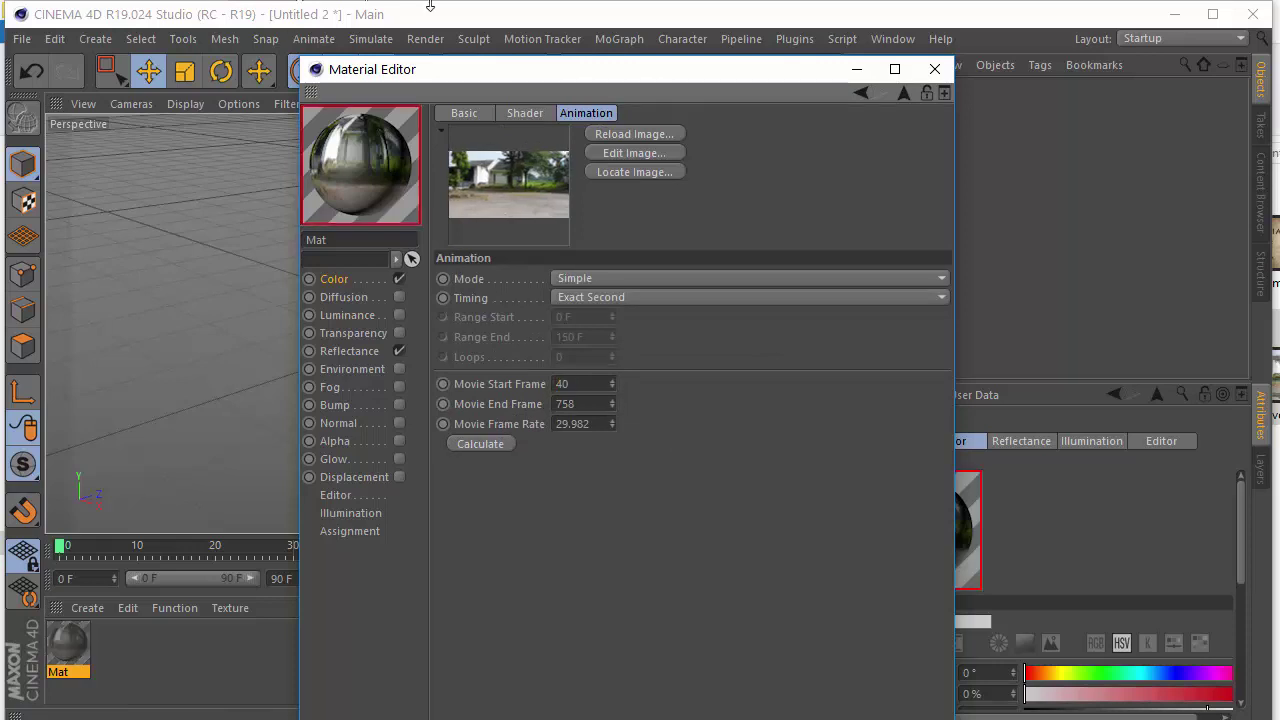
{"action": "left_click_drag", "start_coordinate": [724, 62], "coordinate": [430, 180]}
{"action": "left_click_drag", "start_coordinate": [756, 72], "coordinate": [880, 242]}
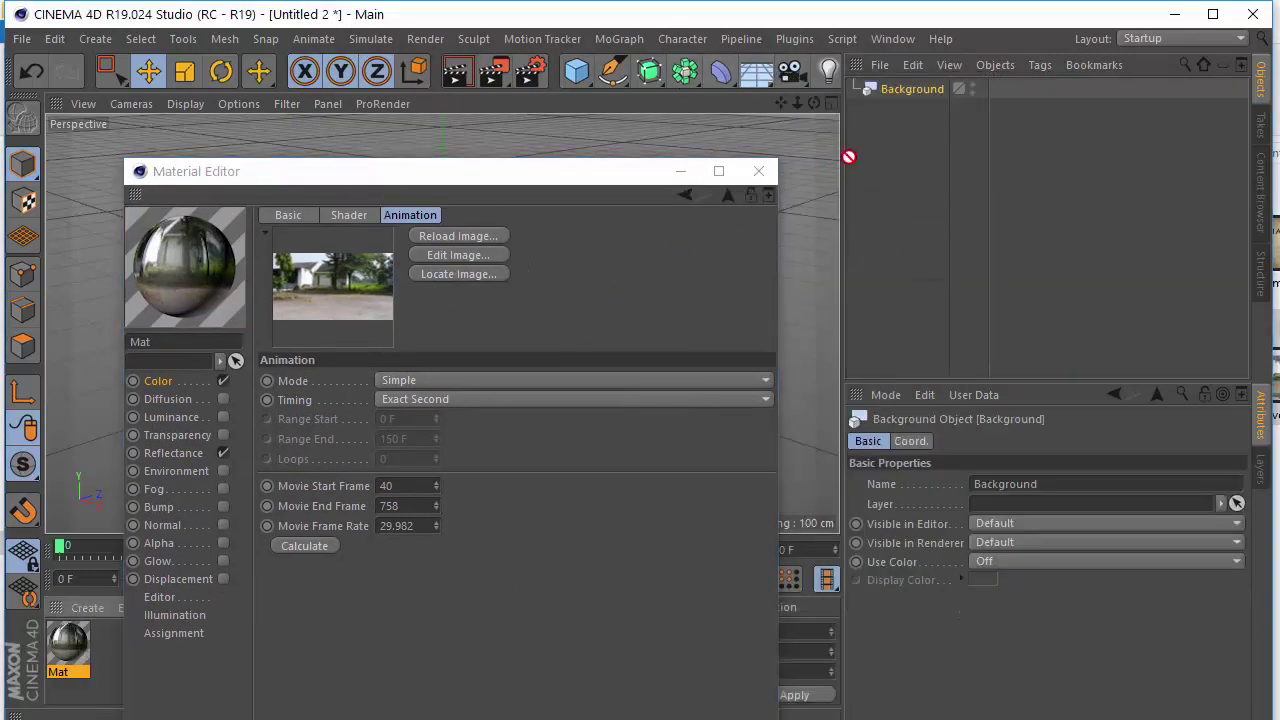
Apply Mat to the Background and scrub the footage to check it.
{"action": "left_click_drag", "start_coordinate": [935, 100], "coordinate": [933, 98]}
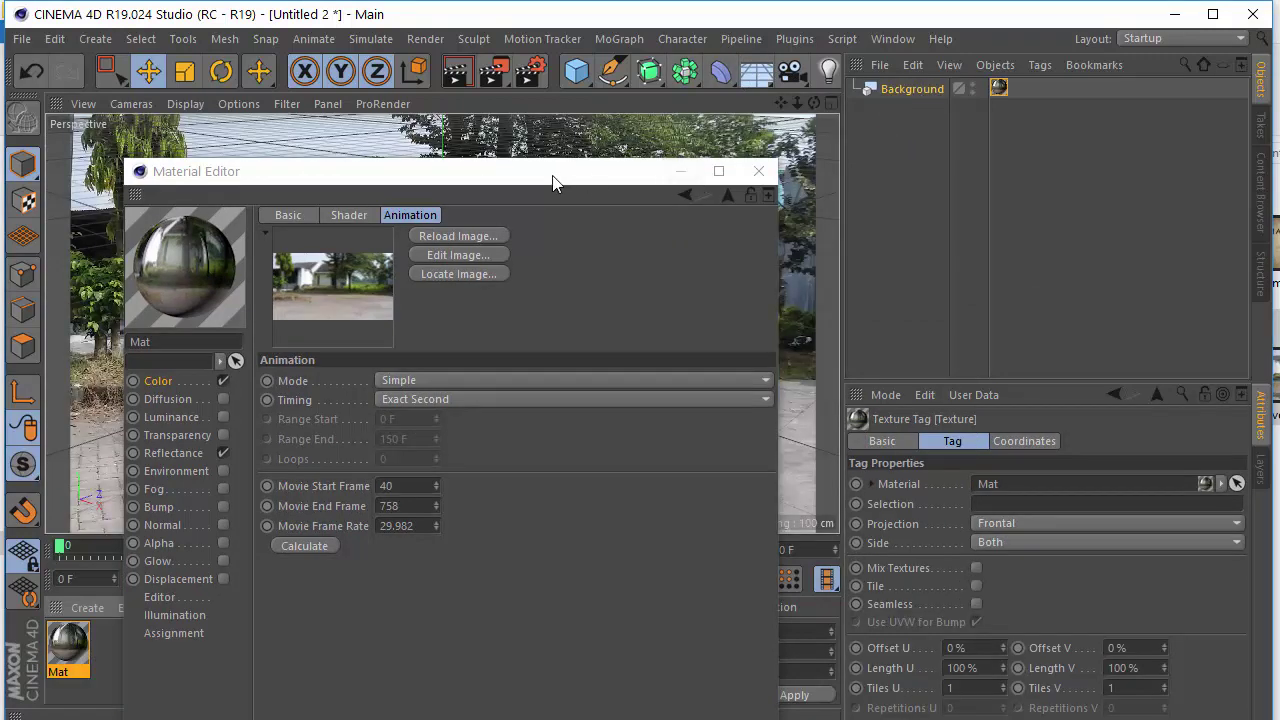
{"action": "left_click_drag", "start_coordinate": [551, 178], "coordinate": [953, 170]}
{"action": "left_click", "coordinate": [68, 549]}
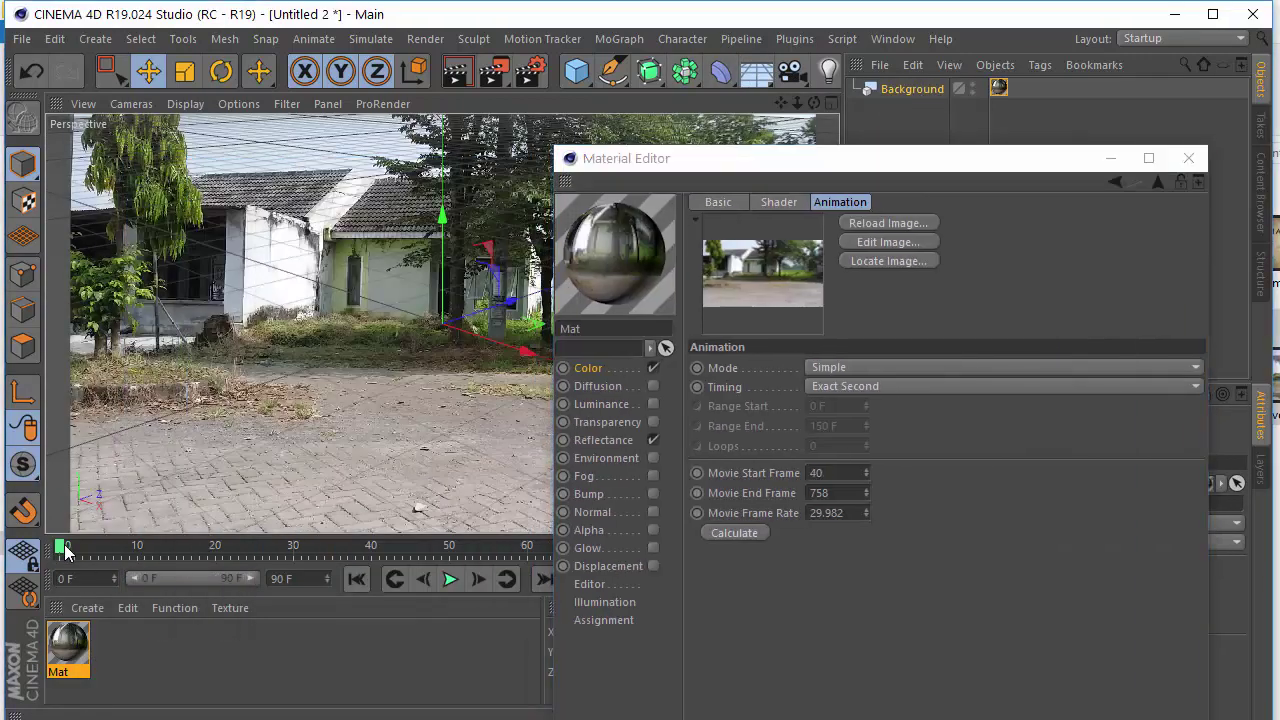
{"action": "left_click_drag", "start_coordinate": [140, 550], "coordinate": [332, 549]}
{"action": "left_click", "coordinate": [596, 584]}
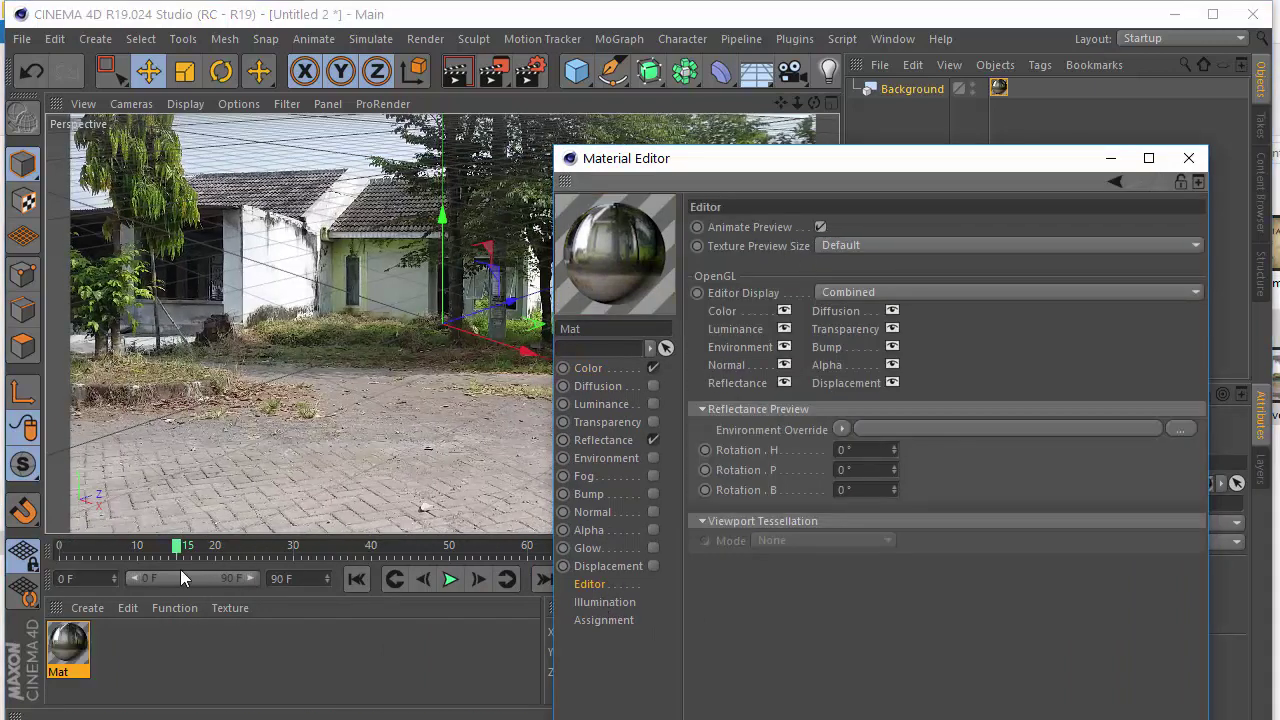
{"action": "left_click_drag", "start_coordinate": [180, 567], "coordinate": [466, 546]}
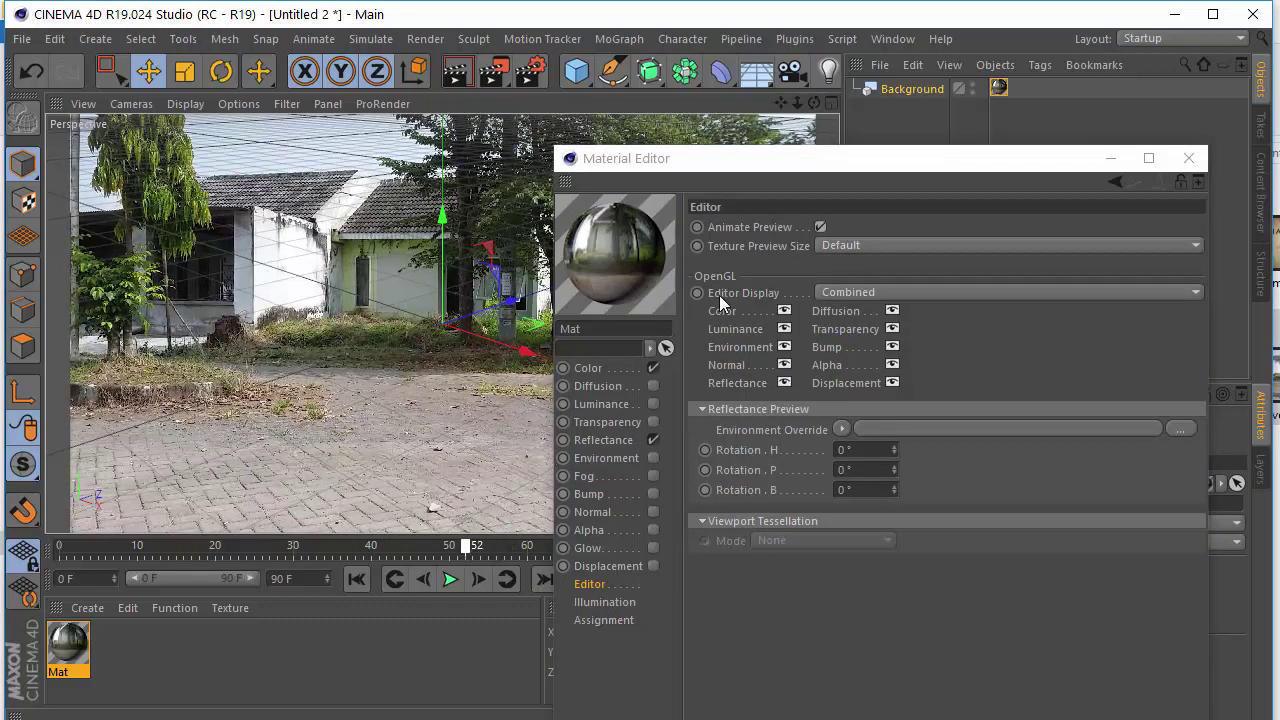
{"action": "key", "text": "comma"}
Set the movie start frame to 300 and play through the footage from frame 0.
{"action": "left_click", "coordinate": [588, 368]}
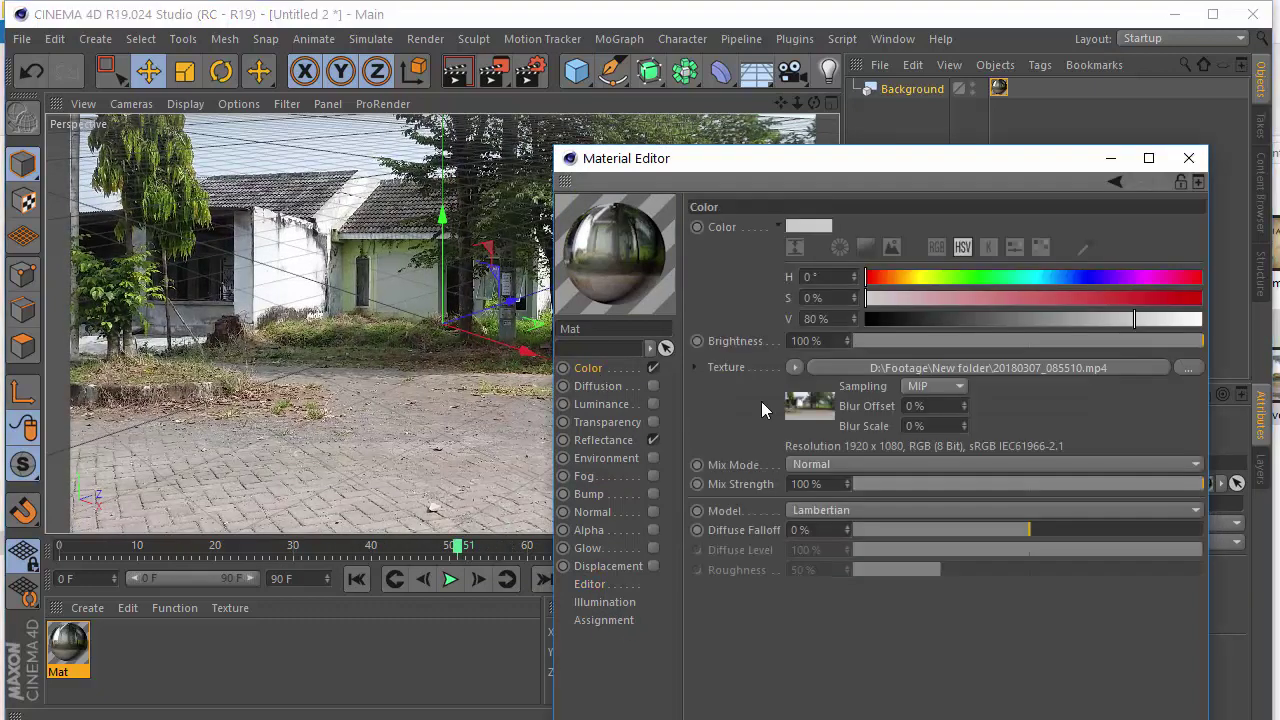
{"action": "left_click", "coordinate": [840, 415]}
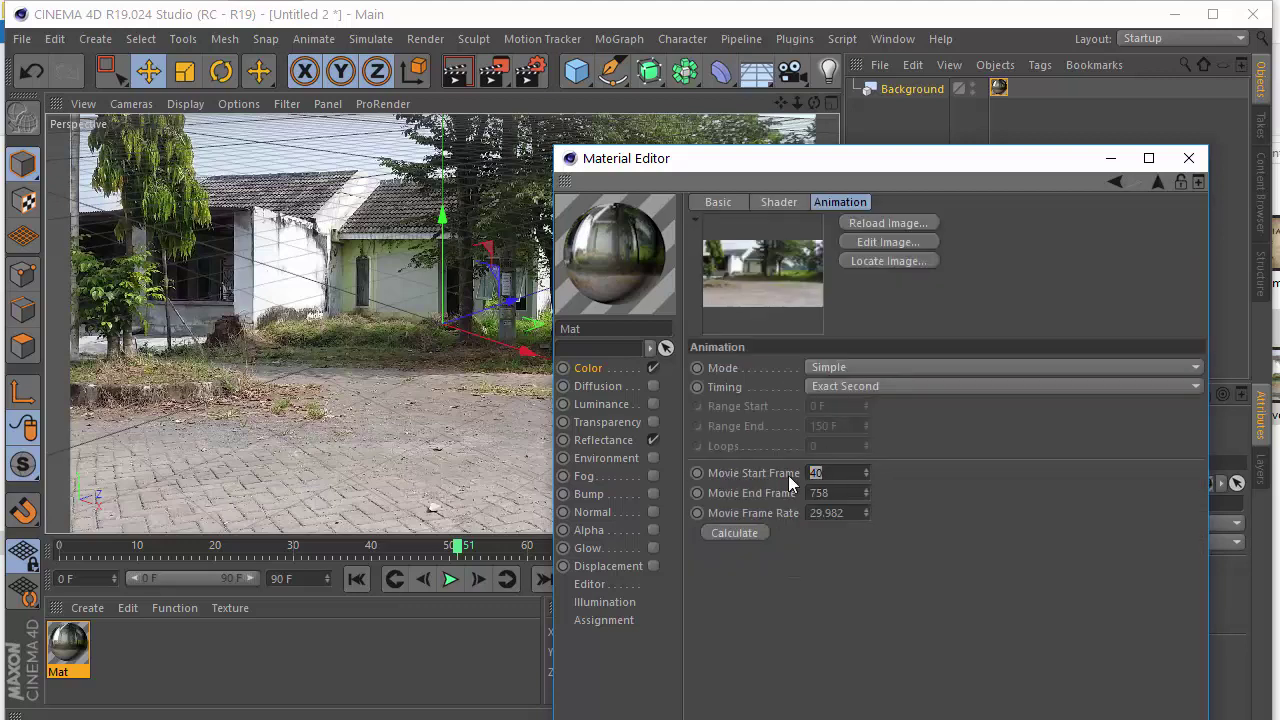
{"action": "type", "text": "300"}
{"action": "key", "text": "Return"}
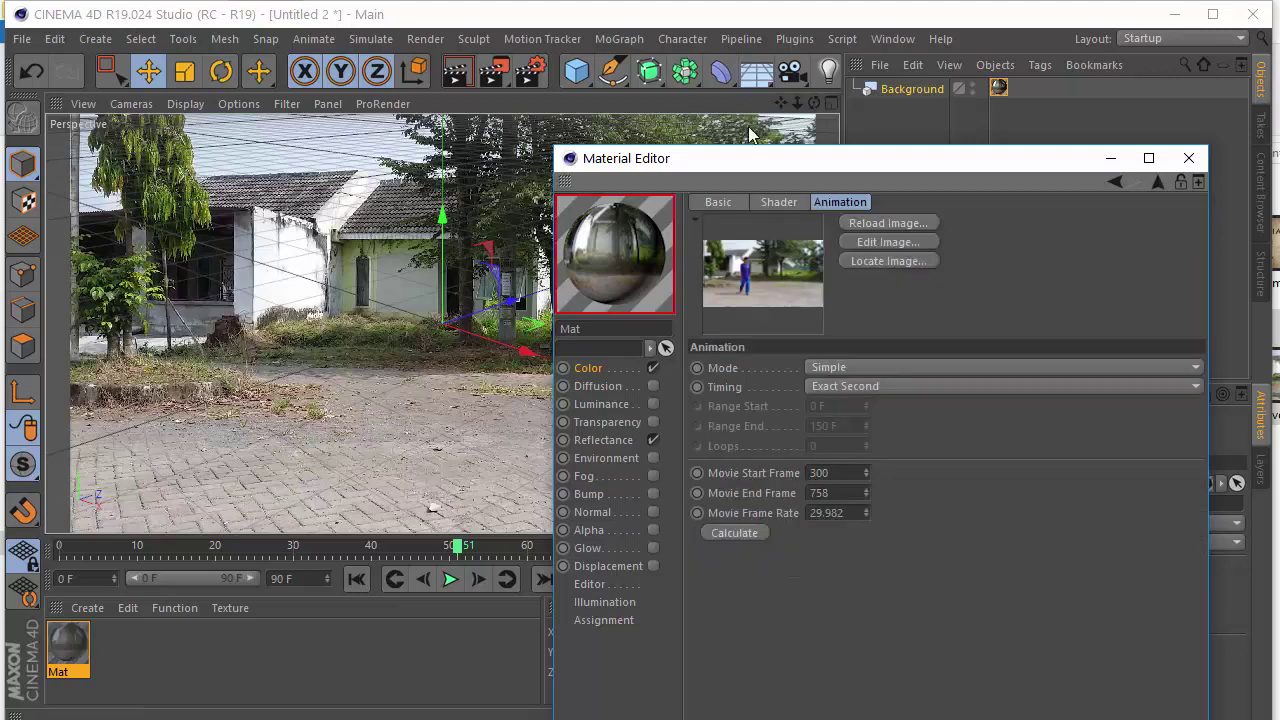
{"action": "left_click_drag", "start_coordinate": [766, 164], "coordinate": [883, 157]}
{"action": "left_click", "coordinate": [91, 550]}
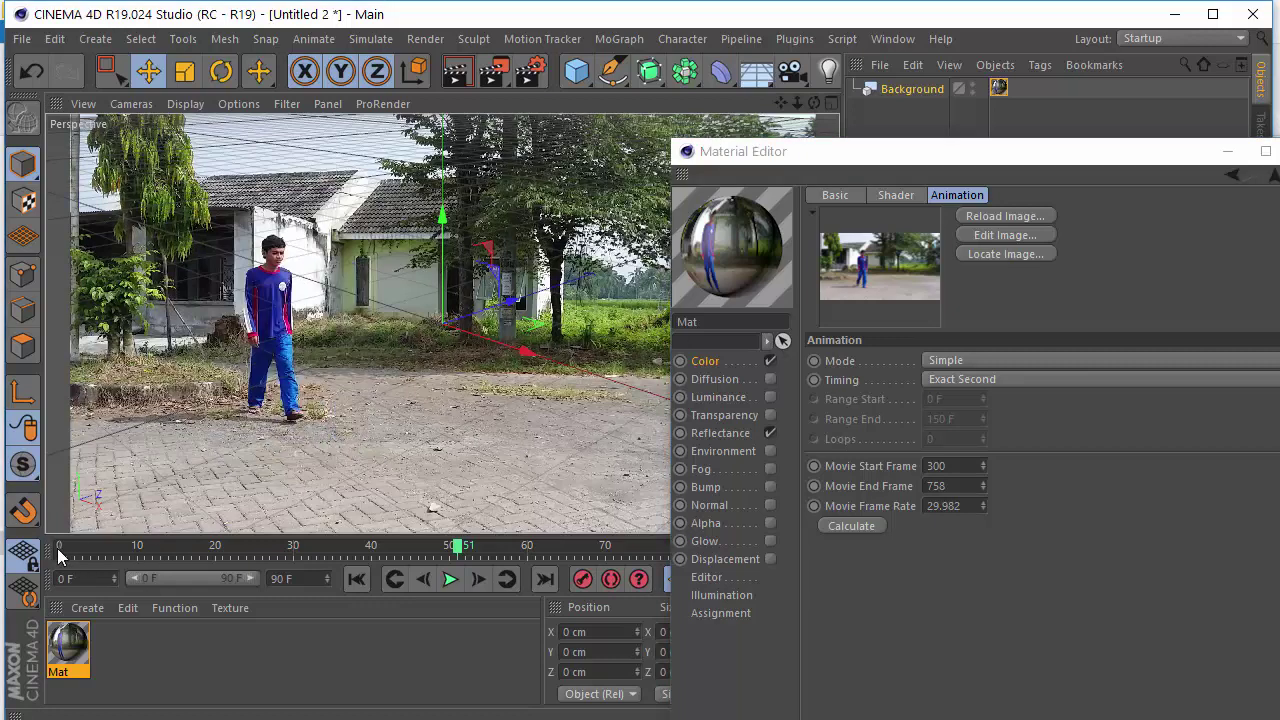
{"action": "left_click", "coordinate": [58, 557]}
{"action": "left_click_drag", "start_coordinate": [58, 557], "coordinate": [657, 549]}
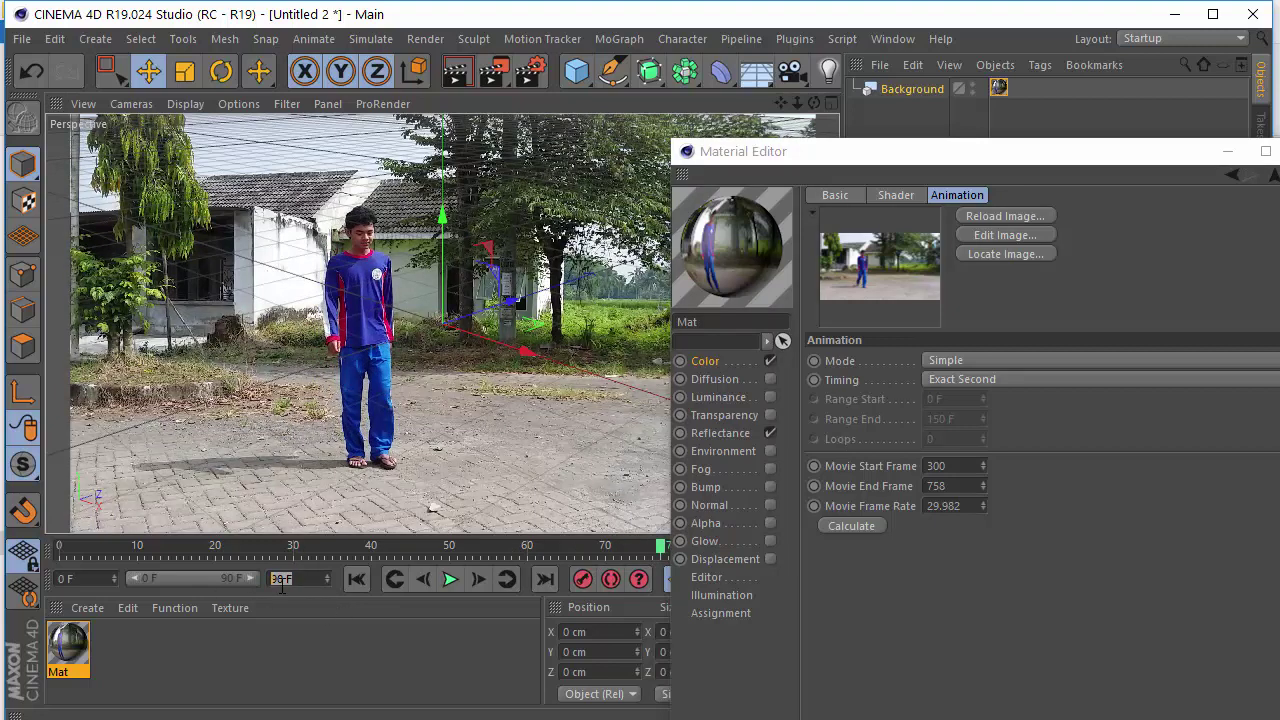
Extend the scene to 300 frames, review the kick around frame 121, and close the Material Editor.
{"action": "type", "text": "300"}
{"action": "left_click", "coordinate": [259, 638]}
{"action": "left_click_drag", "start_coordinate": [180, 578], "coordinate": [255, 578]}
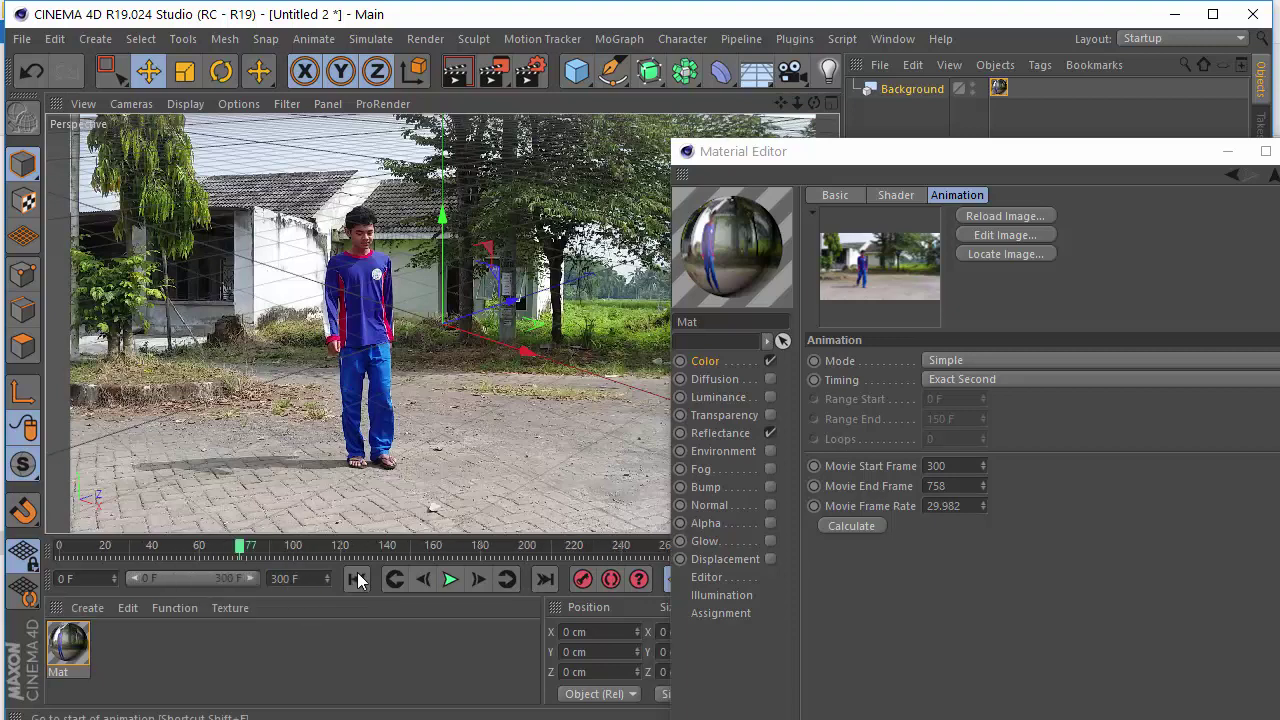
{"action": "left_click", "coordinate": [366, 550]}
{"action": "left_click", "coordinate": [468, 548]}
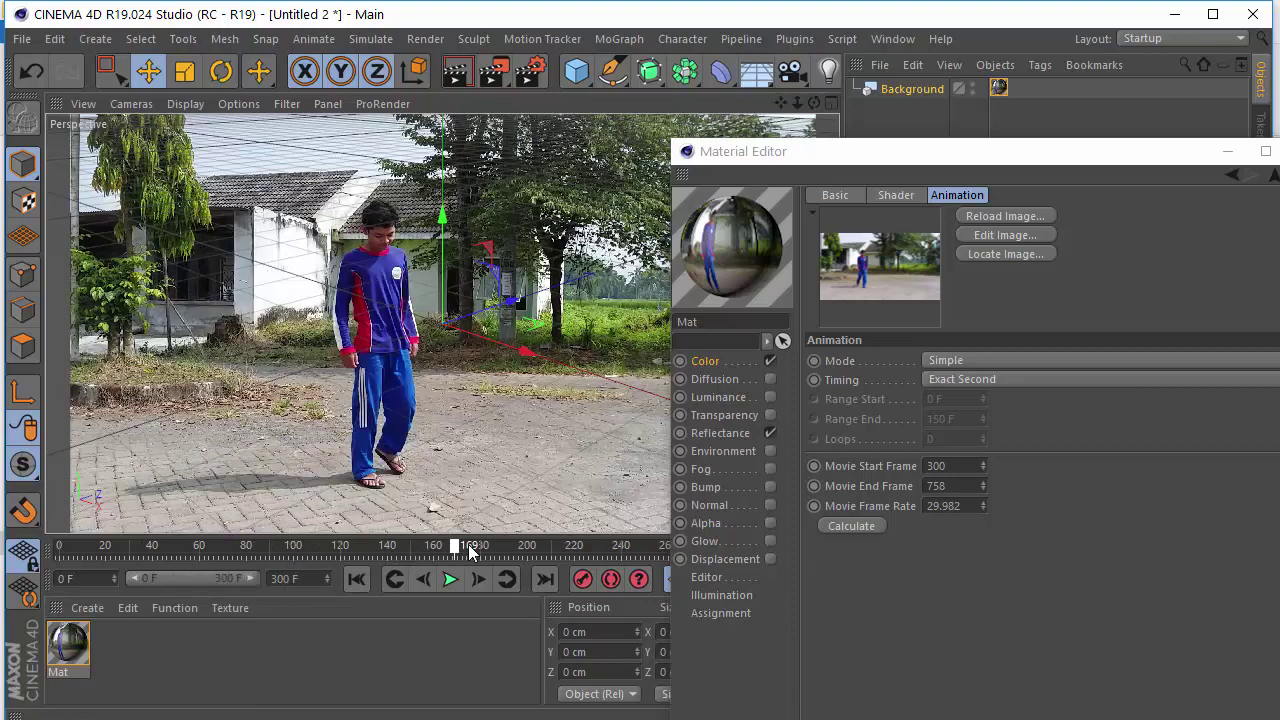
{"action": "left_click", "coordinate": [343, 550]}
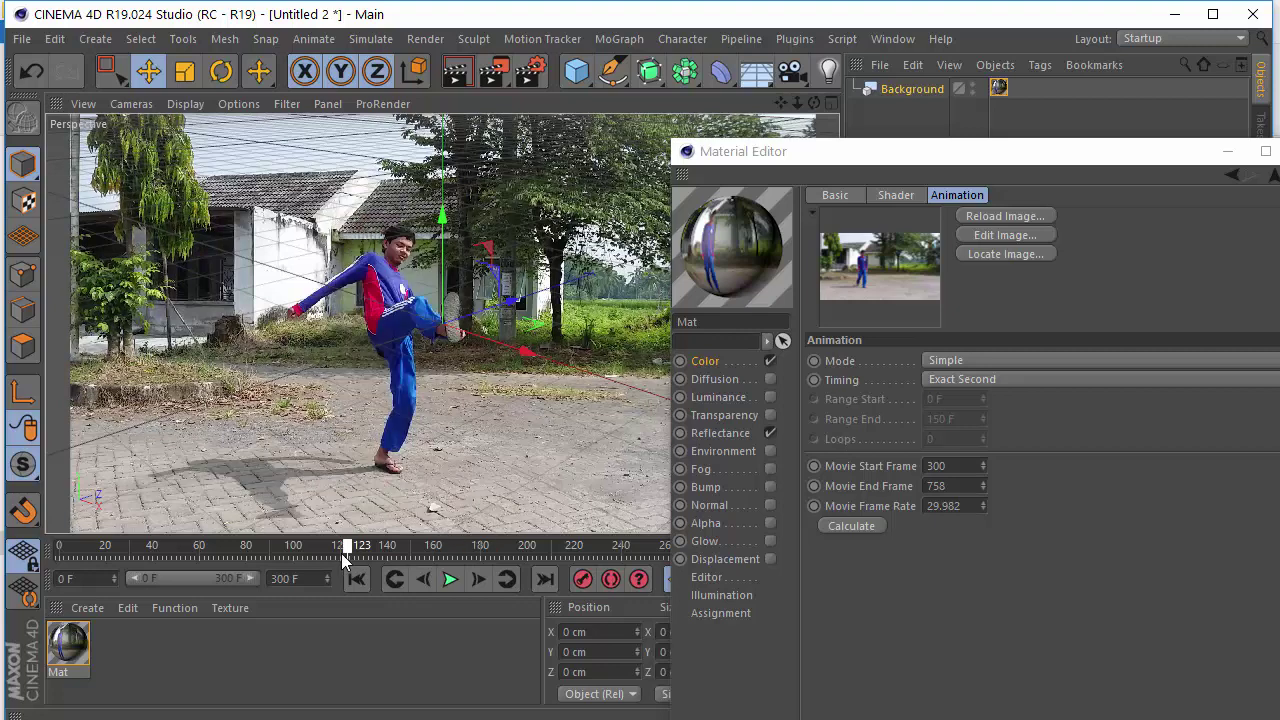
{"action": "left_click_drag", "start_coordinate": [404, 557], "coordinate": [591, 547]}
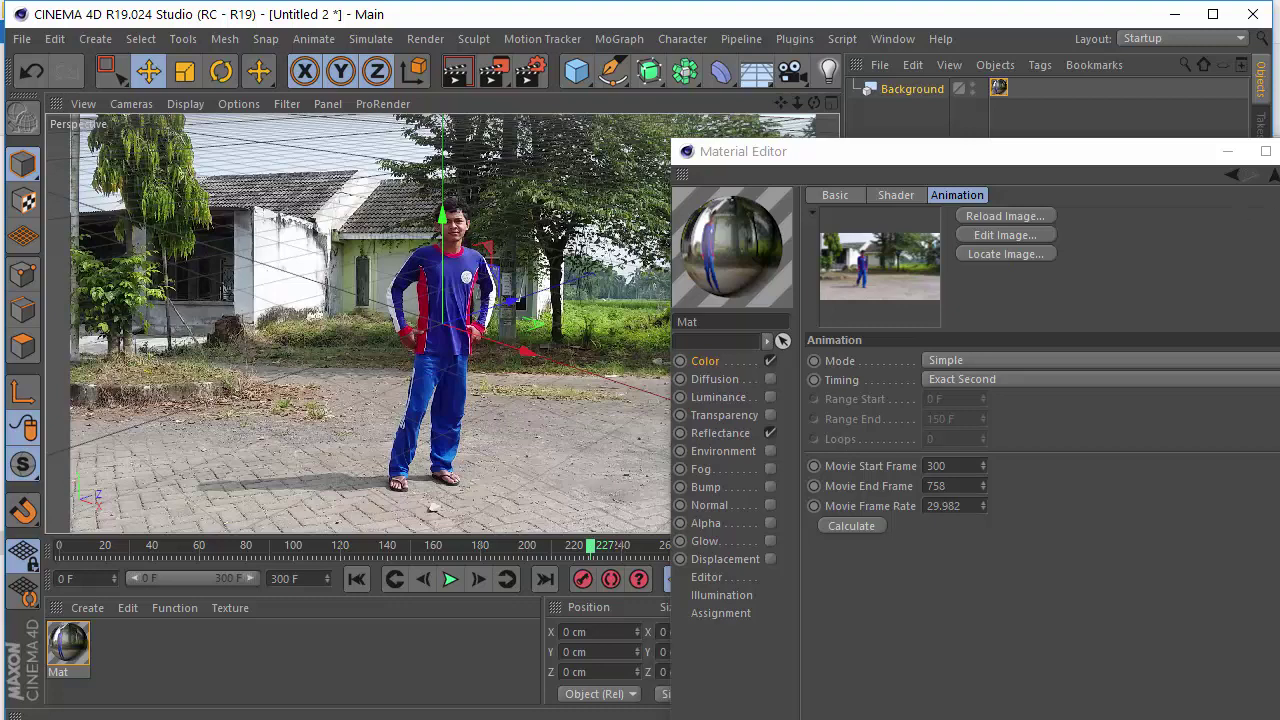
{"action": "left_click", "coordinate": [1266, 151]}
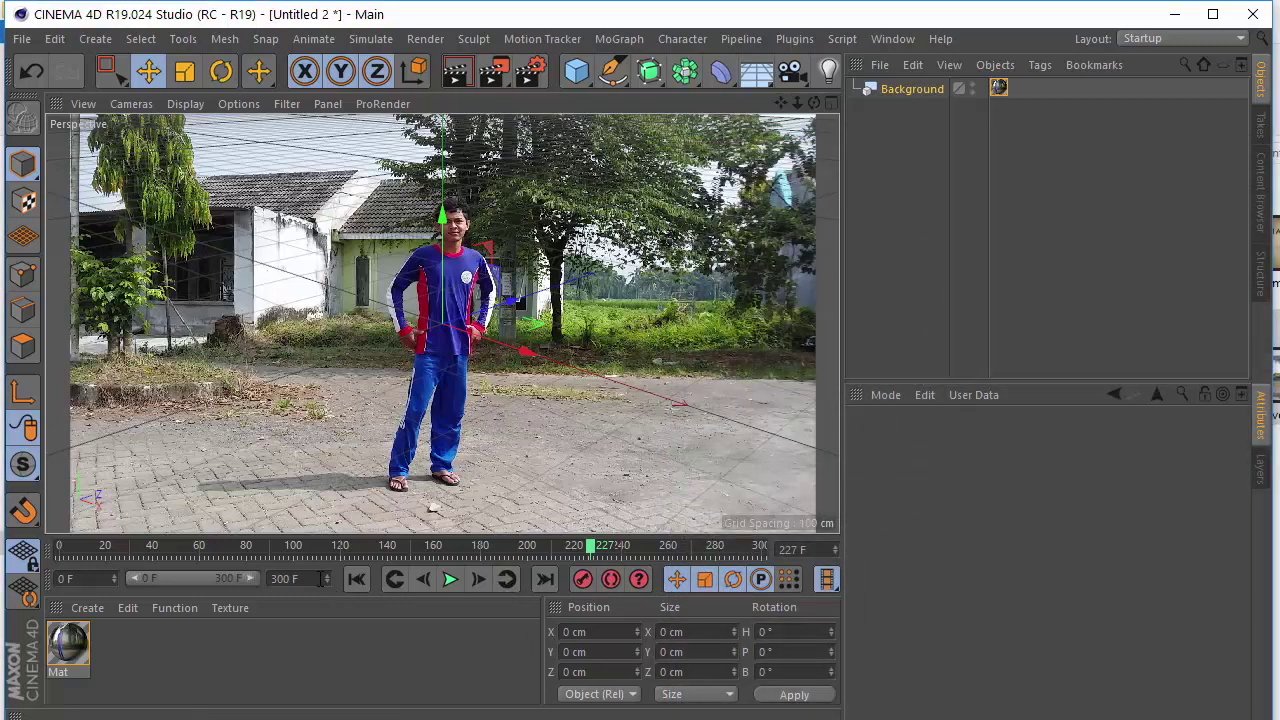
Set the scene end frame to 250 and move to frame 157.
{"action": "left_click", "coordinate": [280, 590]}
{"action": "type", "text": "250"}
{"action": "key", "text": "Return"}
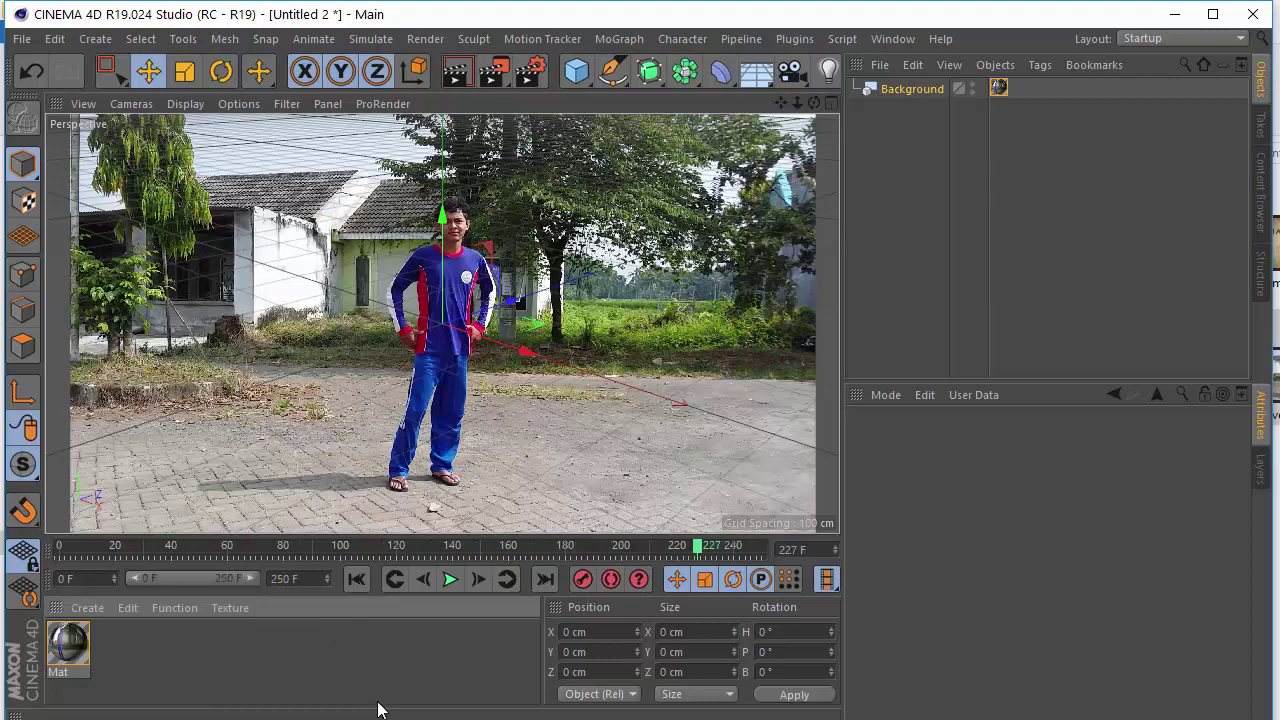
{"action": "left_click_drag", "start_coordinate": [727, 548], "coordinate": [789, 549]}
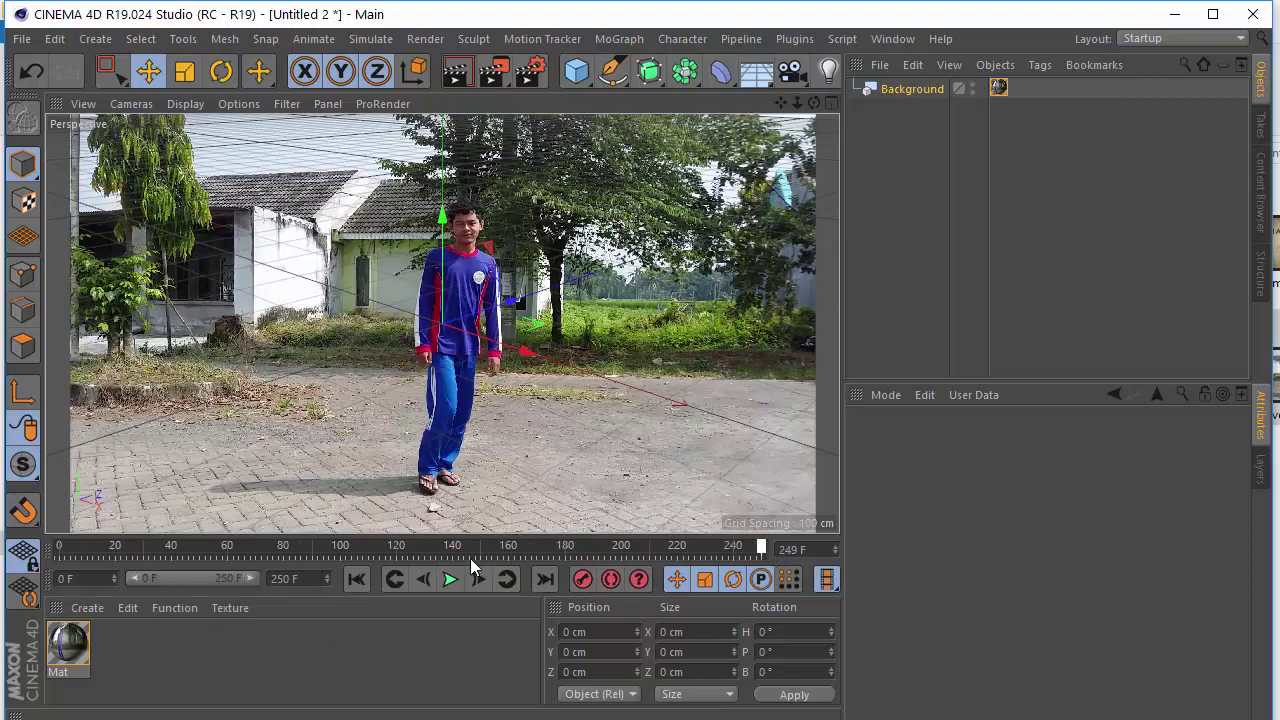
{"action": "mouse_move", "coordinate": [259, 553]}
{"action": "left_mouse_down"}
{"action": "mouse_move", "coordinate": [112, 559]}
{"action": "mouse_move", "coordinate": [250, 553]}
{"action": "left_mouse_up"}
{"action": "left_click", "coordinate": [500, 551]}
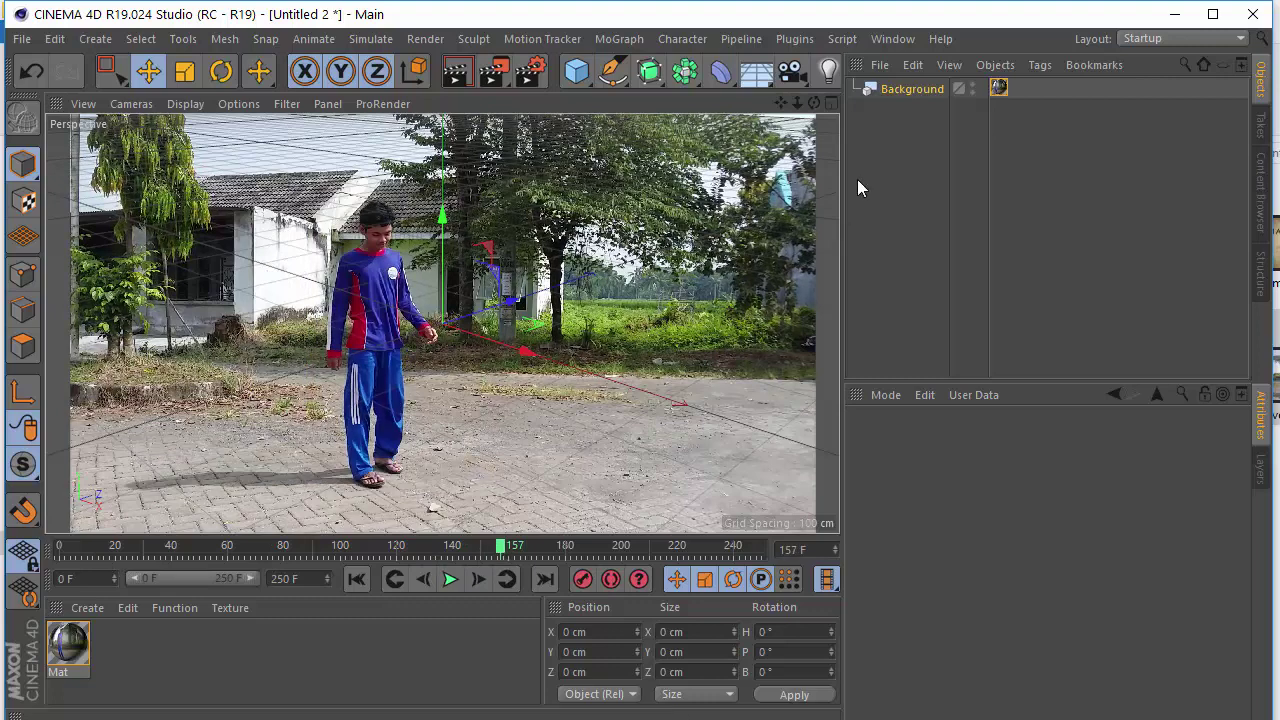
Add a Camera and orbit and pan it to match the footage's ground perspective.
{"action": "left_click", "coordinate": [801, 78]}
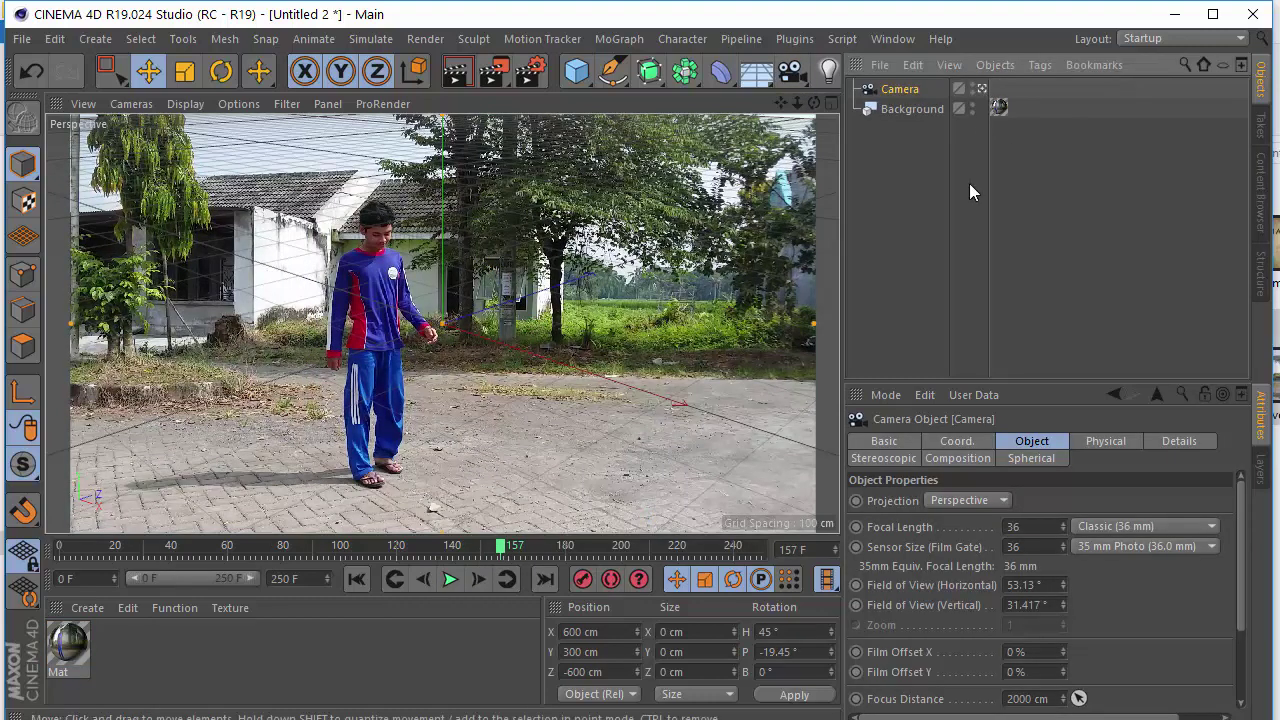
{"action": "left_click_drag", "start_coordinate": [305, 385], "coordinate": [540, 447], "text": "alt"}
{"action": "middle_click_drag", "start_coordinate": [540, 438], "coordinate": [462, 389], "text": "alt"}
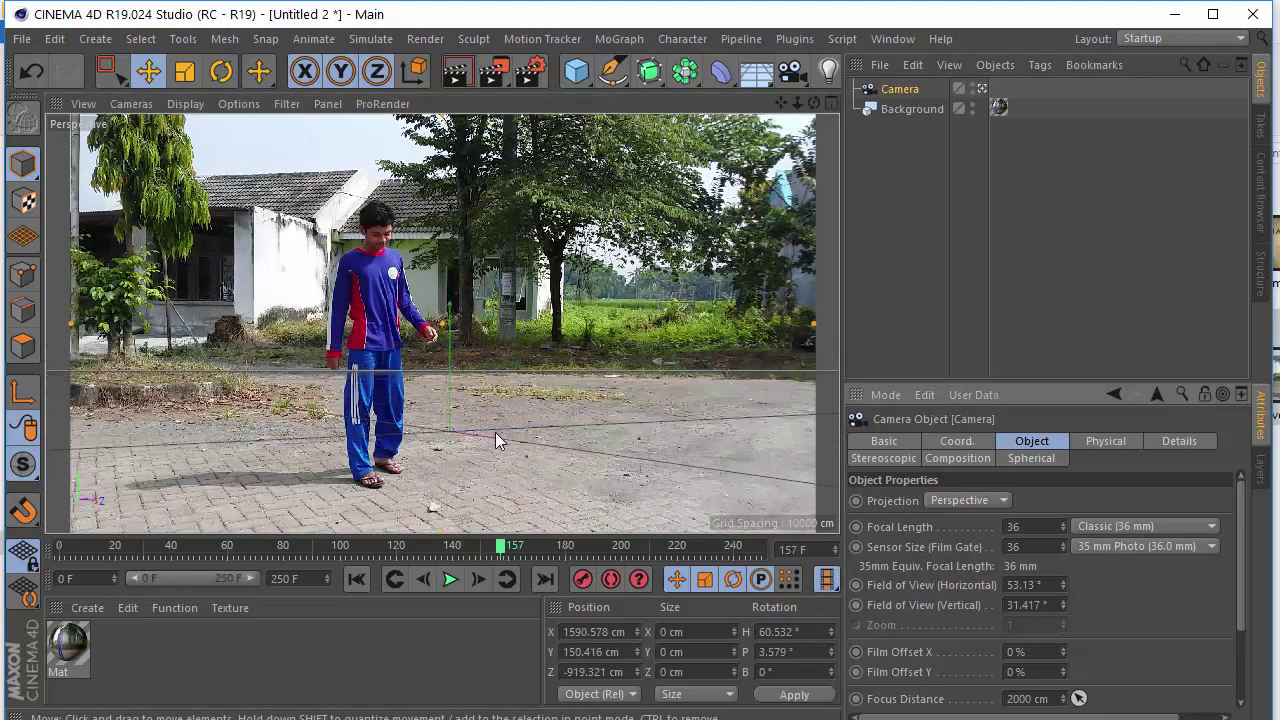
Add a Floor and align the view so it matches the pavement in the footage.
{"action": "left_click", "coordinate": [767, 77]}
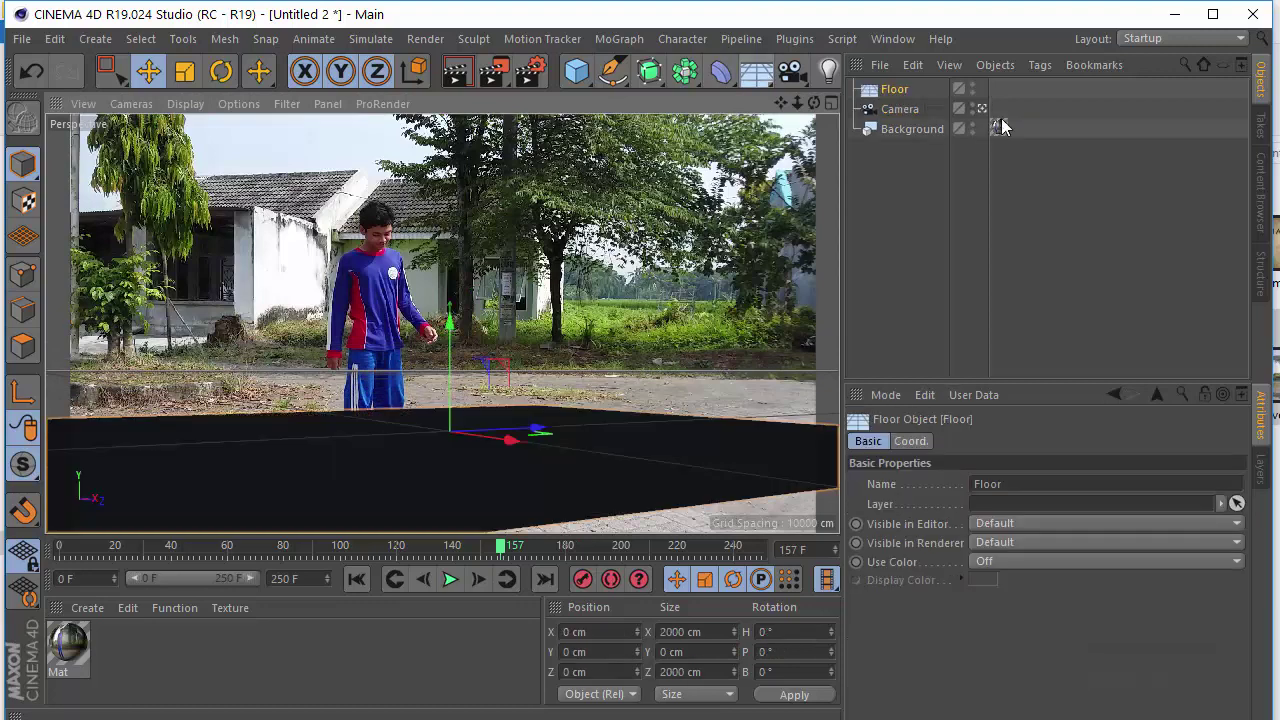
{"action": "left_click_drag", "start_coordinate": [510, 395], "coordinate": [475, 425], "text": "alt"}
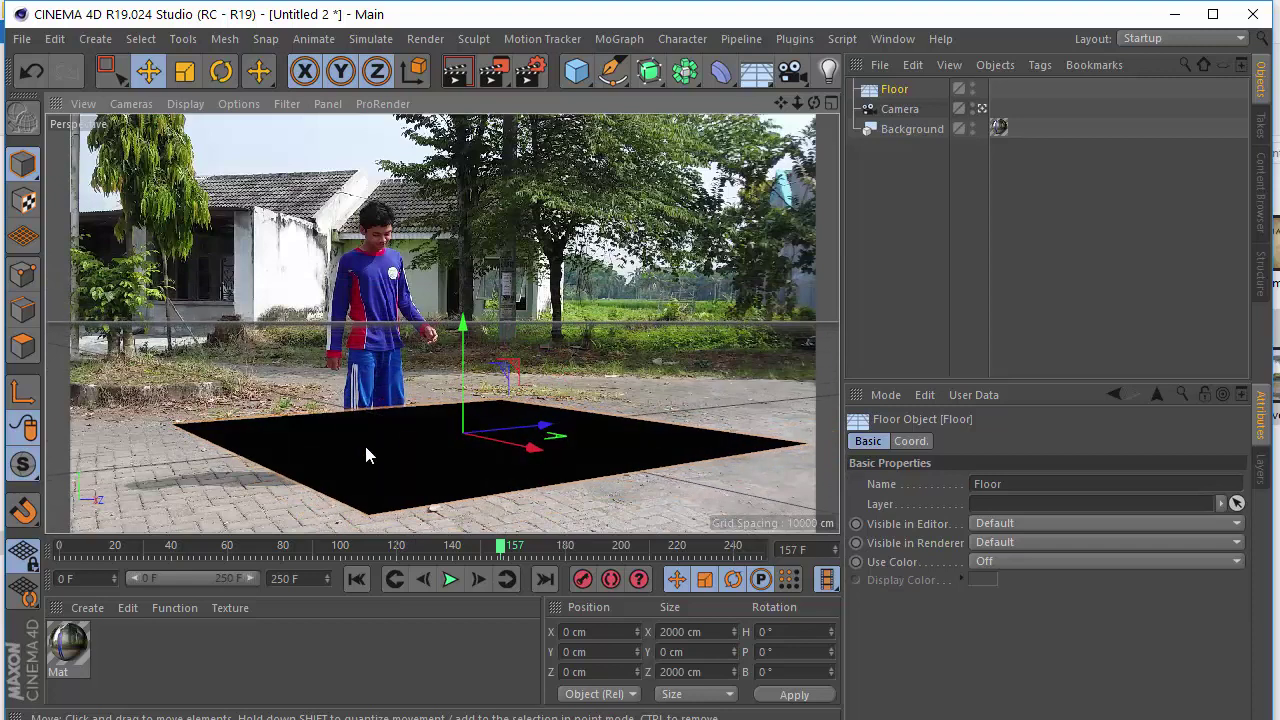
{"action": "left_click_drag", "start_coordinate": [364, 442], "coordinate": [514, 484], "text": "alt"}
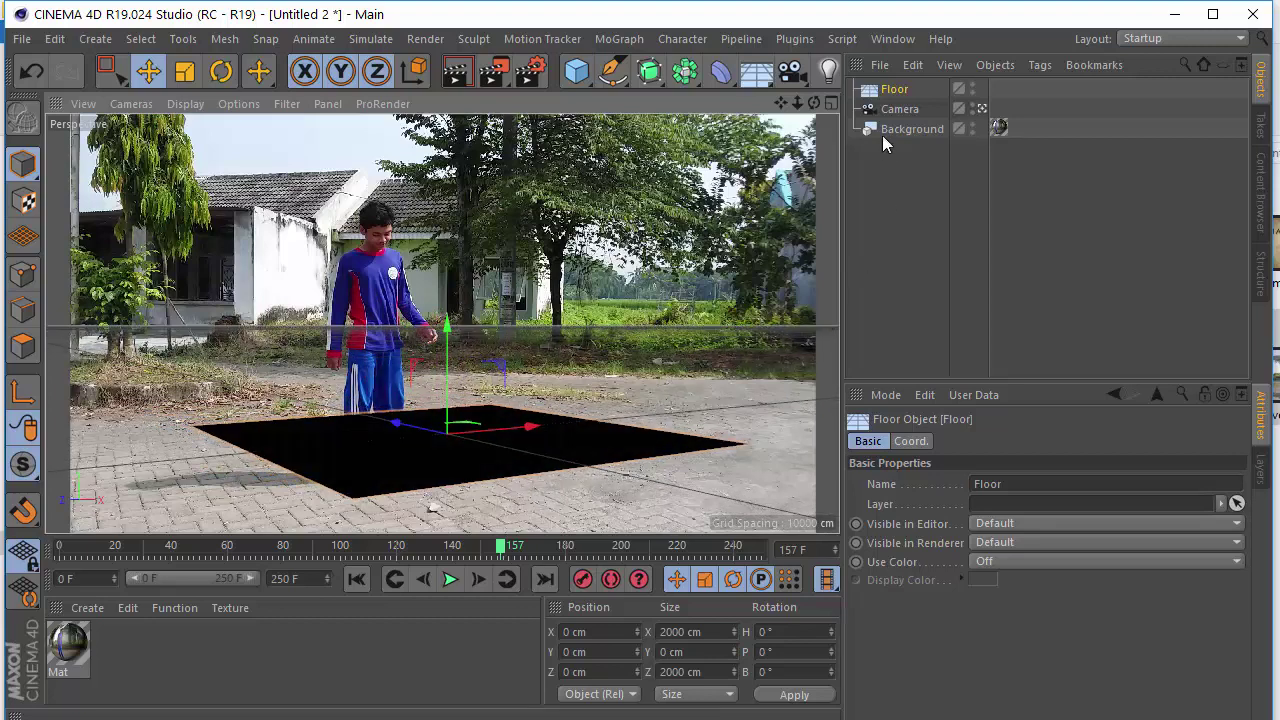
Lock the Camera with a Protection tag.
{"action": "right_click", "coordinate": [907, 108]}
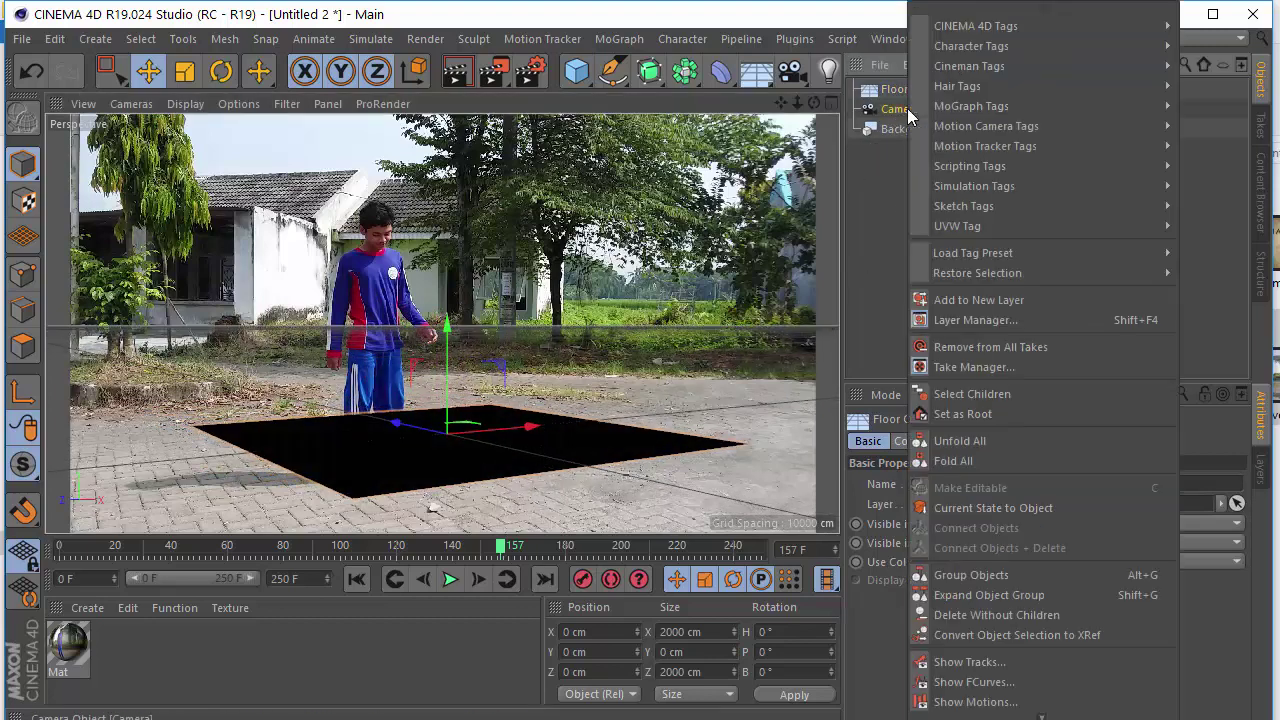
{"action": "mouse_move", "coordinate": [982, 30]}
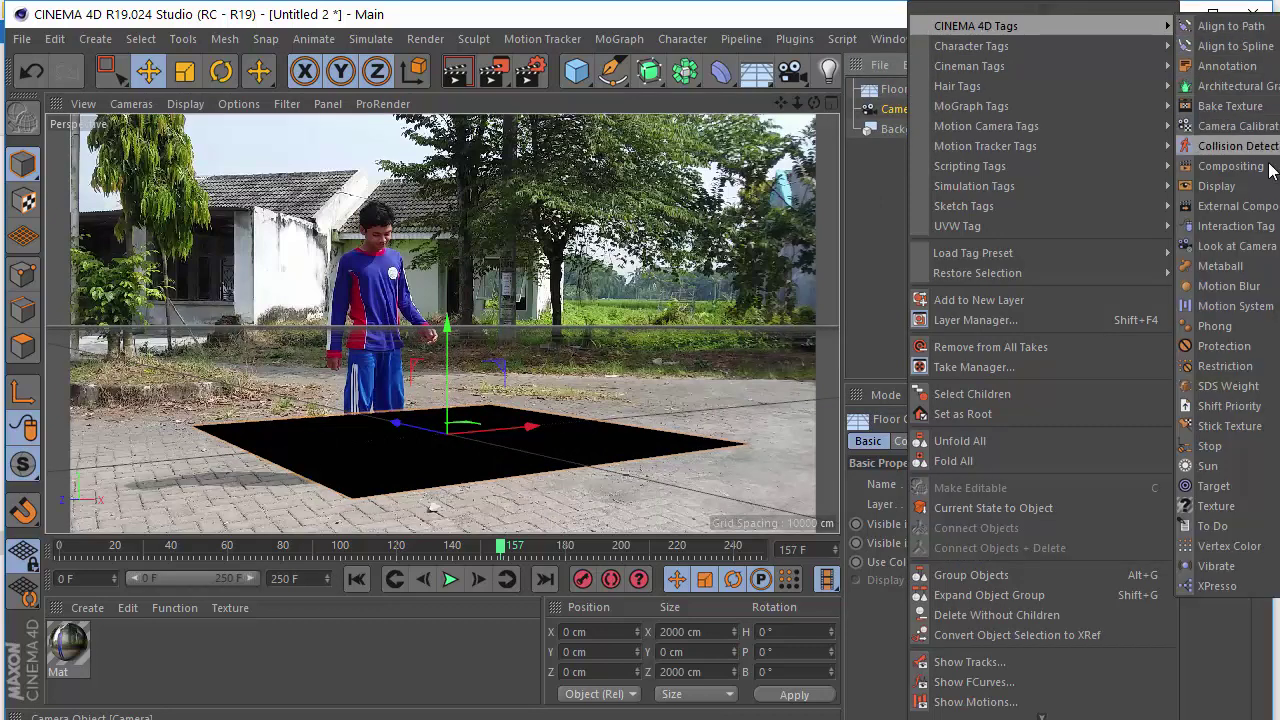
{"action": "left_click", "coordinate": [1224, 348]}
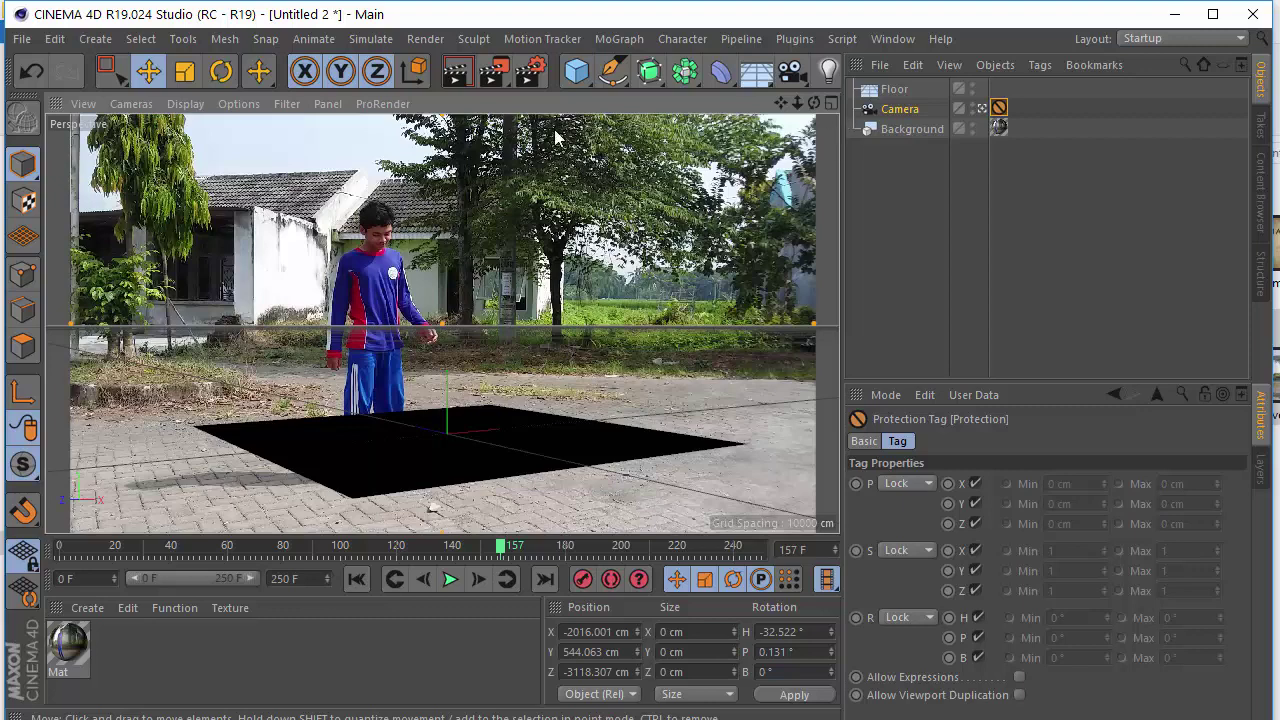
Add a Cube, scale it tall and thin, and stand it on the floor near the camera.
{"action": "left_click_drag", "start_coordinate": [576, 71], "coordinate": [650, 96]}
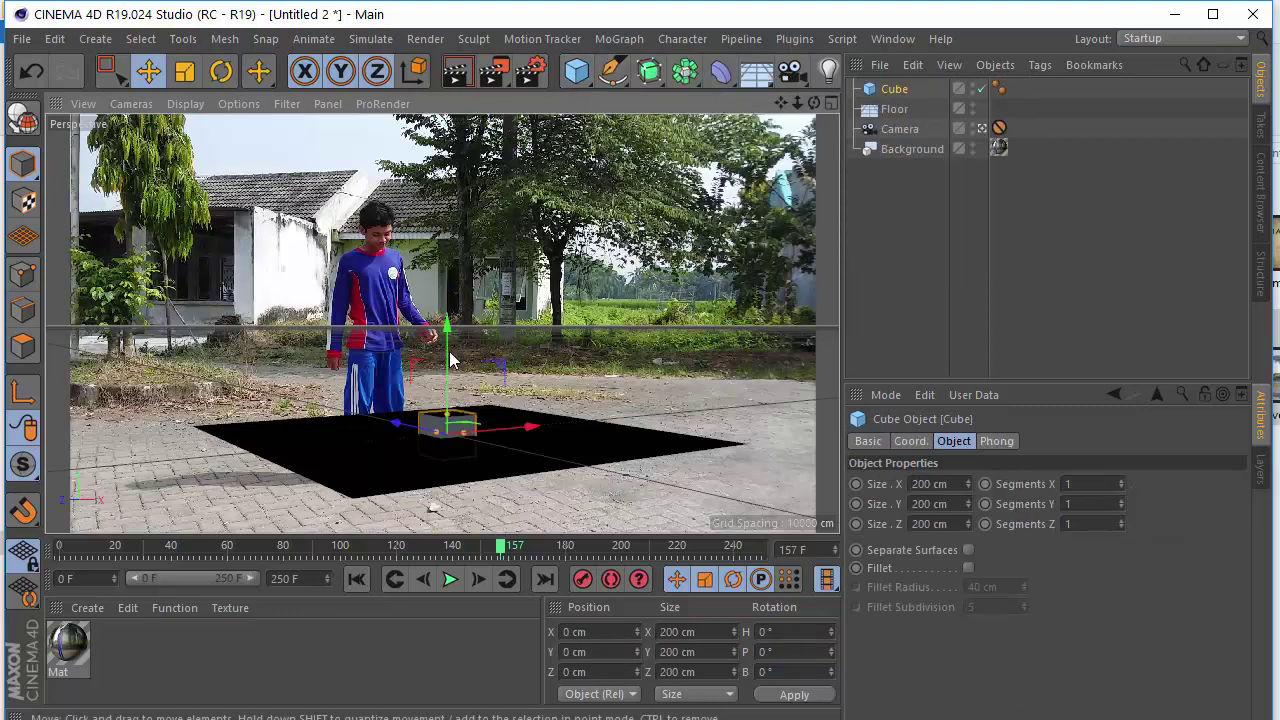
{"action": "mouse_move", "coordinate": [450, 354]}
{"action": "left_mouse_down"}
{"action": "mouse_move", "coordinate": [446, 330]}
{"action": "mouse_move", "coordinate": [428, 410]}
{"action": "mouse_move", "coordinate": [449, 334]}
{"action": "left_mouse_up"}
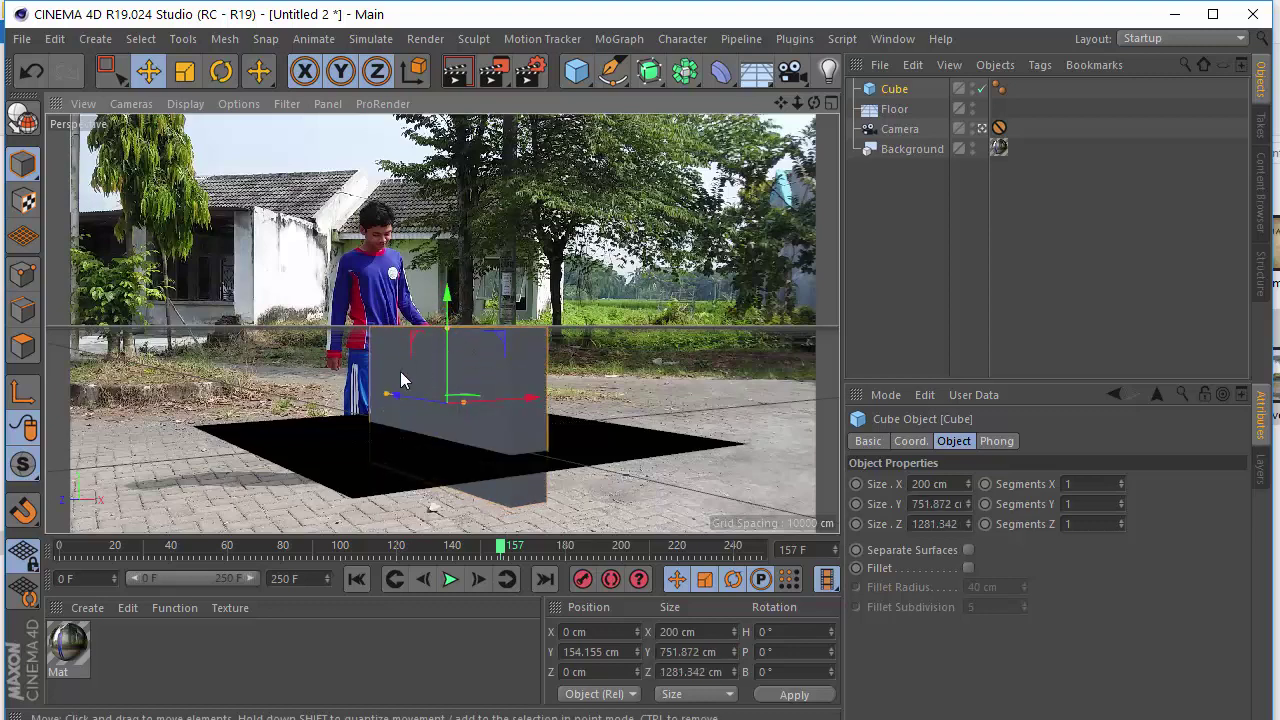
{"action": "left_click_drag", "start_coordinate": [391, 391], "coordinate": [424, 403]}
{"action": "left_click_drag", "start_coordinate": [443, 350], "coordinate": [452, 316]}
{"action": "left_click_drag", "start_coordinate": [421, 357], "coordinate": [502, 382]}
Apply Mat to the Floor with Frontal projection, and a new Mat.1 to the cube.
{"action": "left_click_drag", "start_coordinate": [70, 652], "coordinate": [64, 630]}
{"action": "left_click_drag", "start_coordinate": [891, 110], "coordinate": [893, 110]}
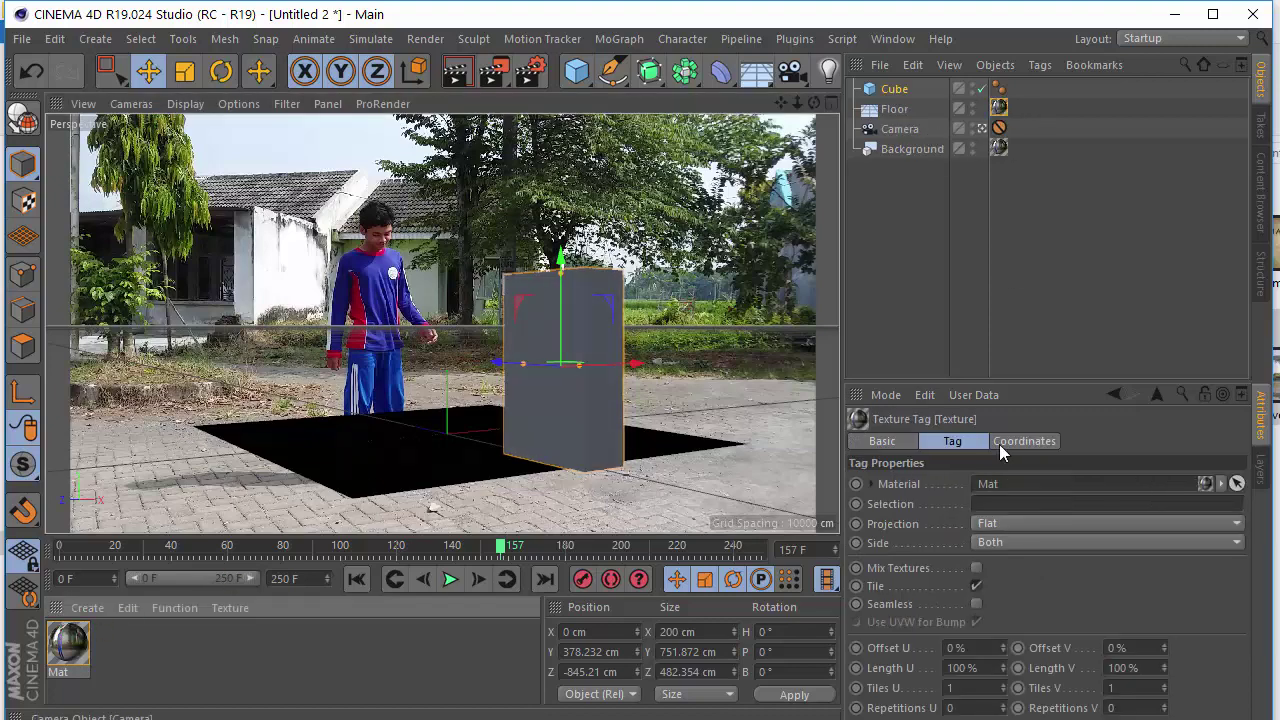
{"action": "left_click", "coordinate": [1014, 524]}
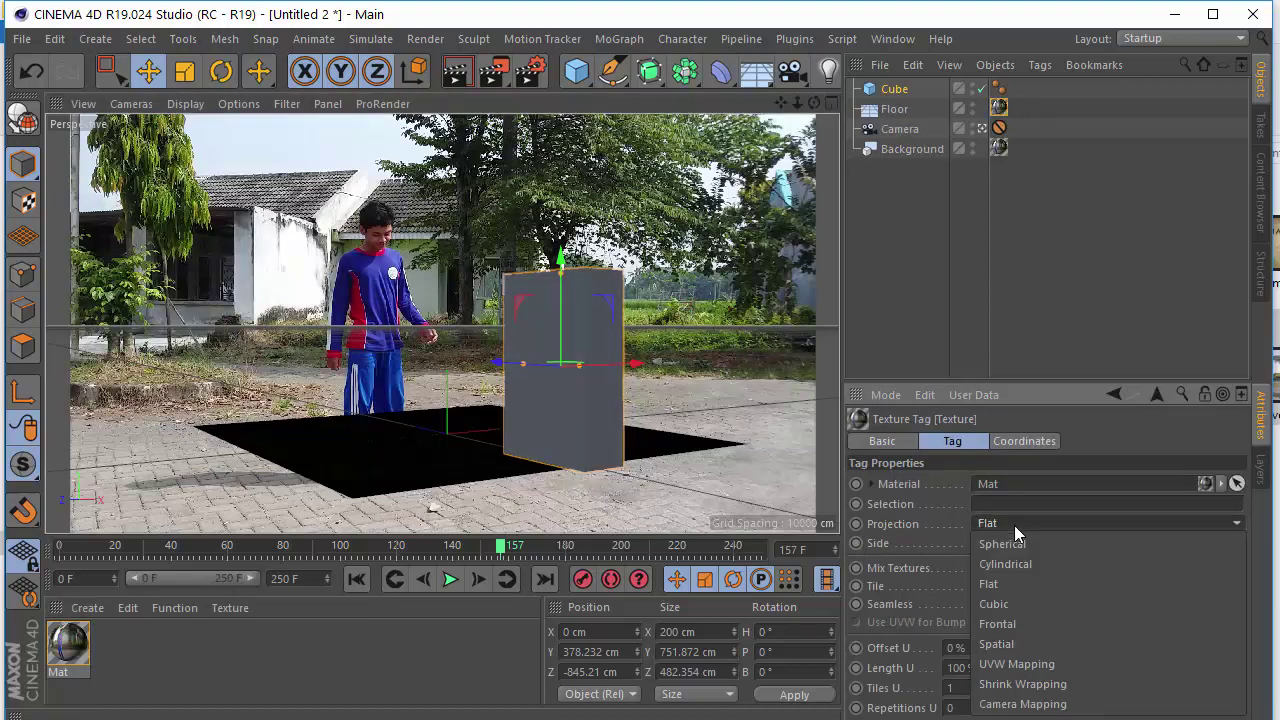
{"action": "left_click", "coordinate": [1055, 622]}
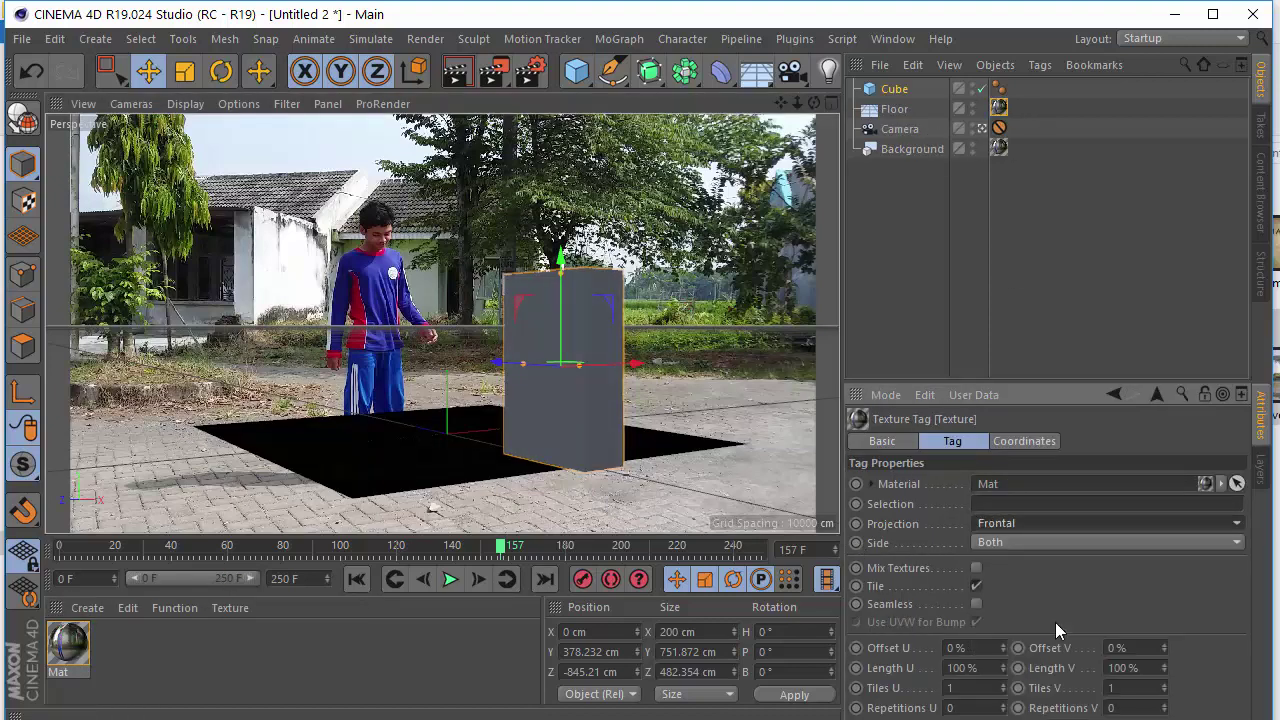
{"action": "double_click", "coordinate": [206, 657]}
{"action": "left_click_drag", "start_coordinate": [68, 645], "coordinate": [890, 90]}
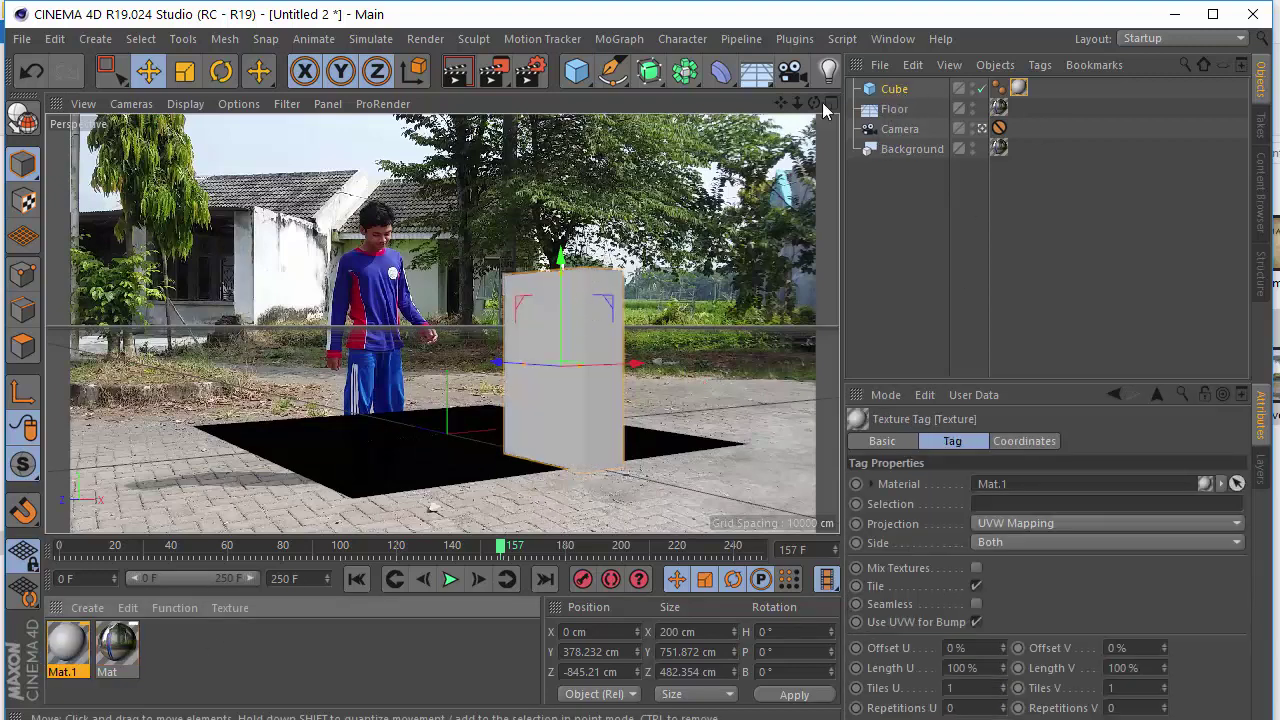
Add a Physical Sky with a Compositing tag that has Seen by Camera turned off.
{"action": "left_click_drag", "start_coordinate": [745, 83], "coordinate": [912, 98]}
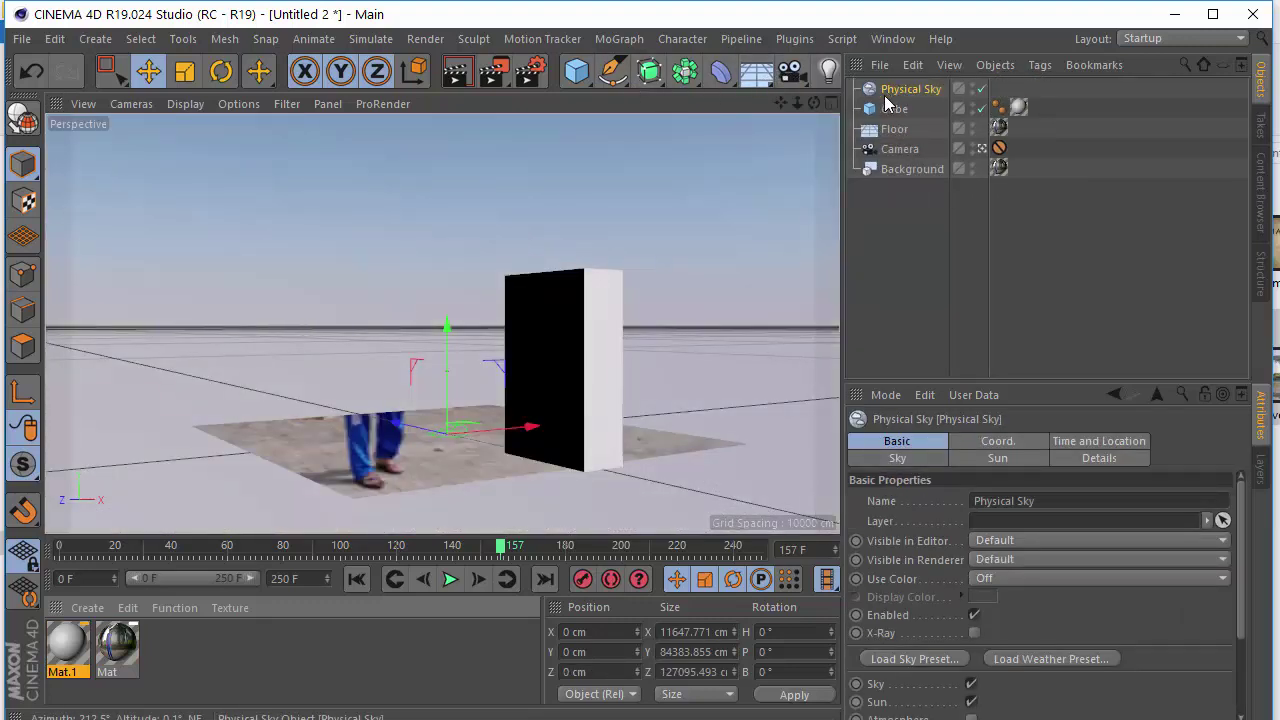
{"action": "right_click", "coordinate": [905, 93]}
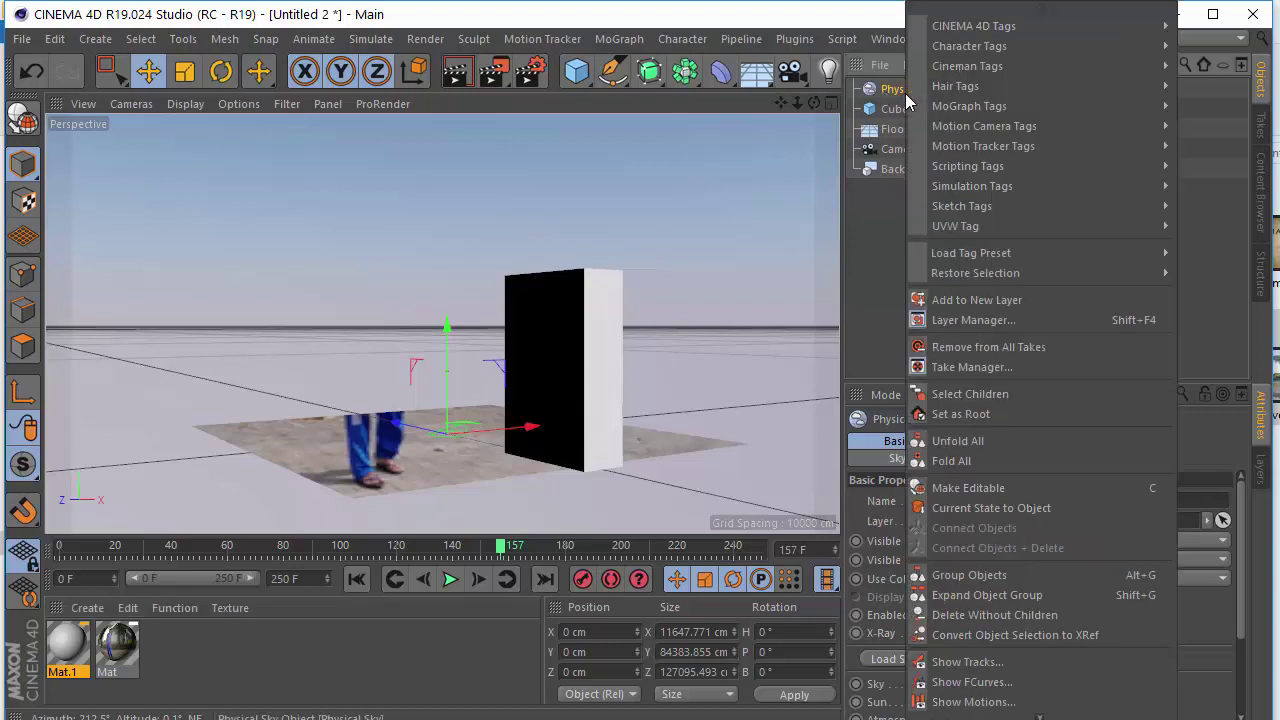
{"action": "mouse_move", "coordinate": [1020, 45]}
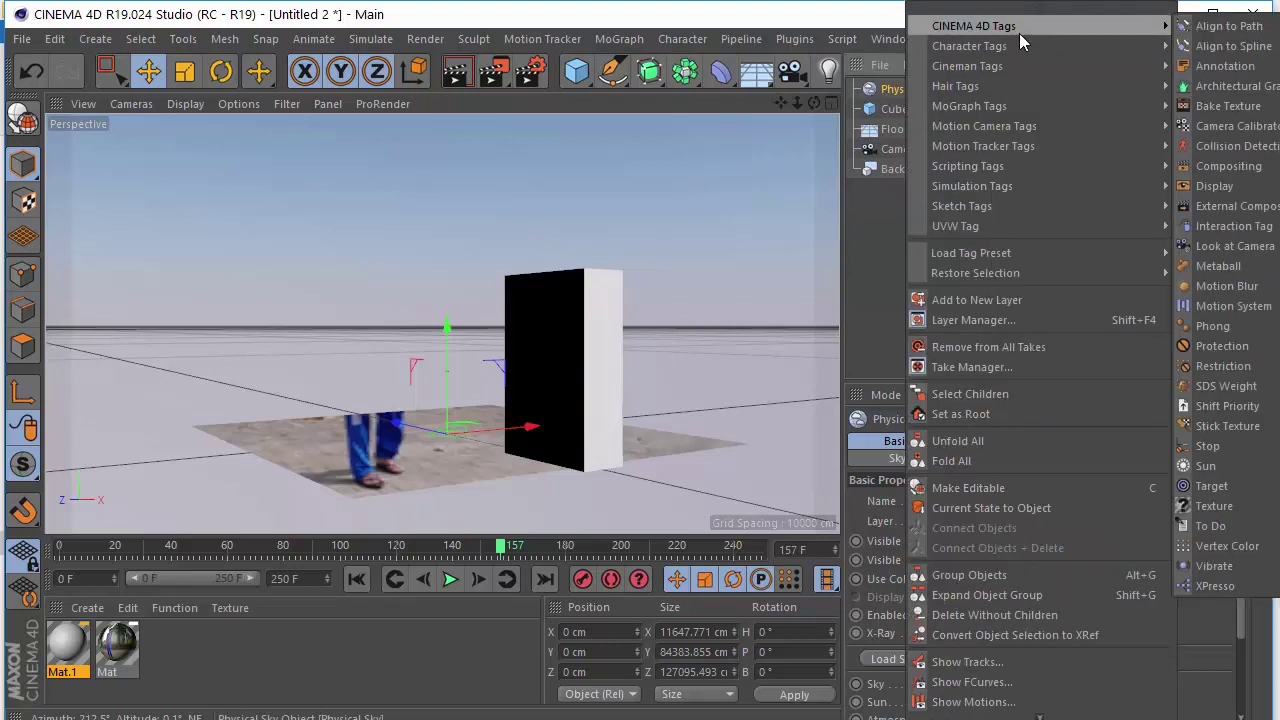
{"action": "left_click", "coordinate": [1229, 166]}
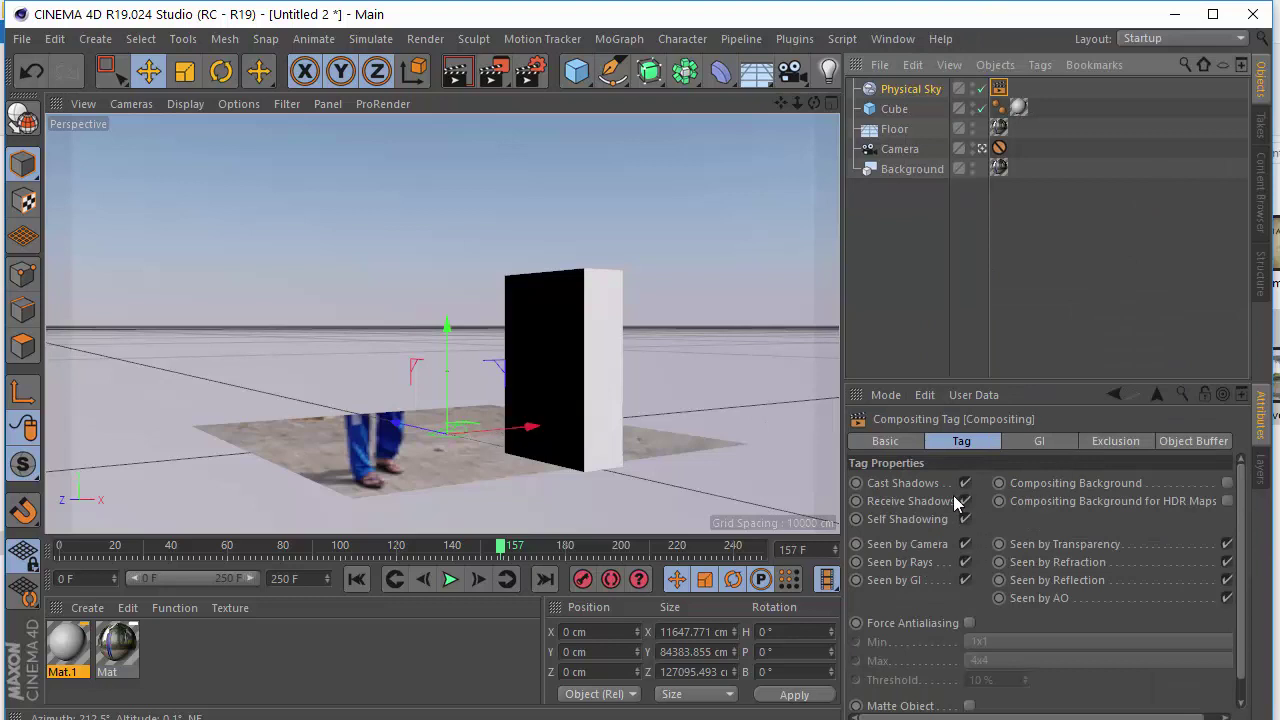
{"action": "left_click", "coordinate": [966, 546]}
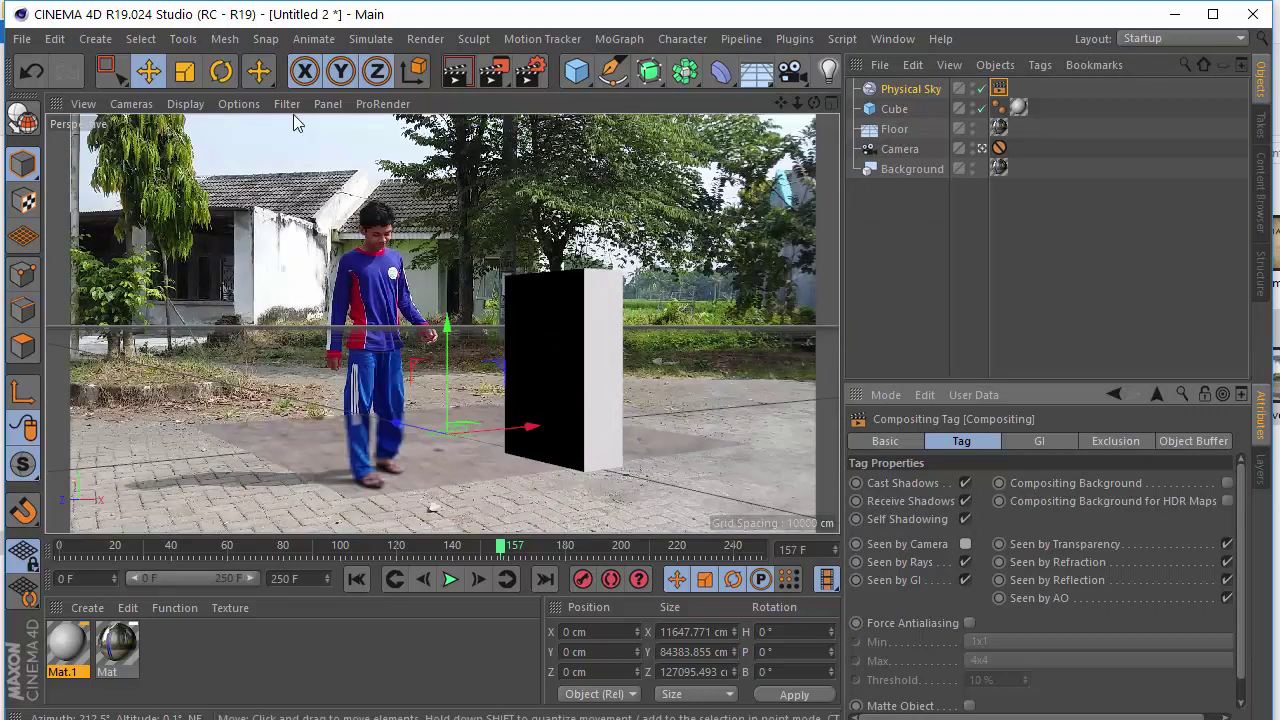
Enable viewport Post Effects and rotate the Physical Sky so shadows match the footage.
{"action": "left_click", "coordinate": [240, 104]}
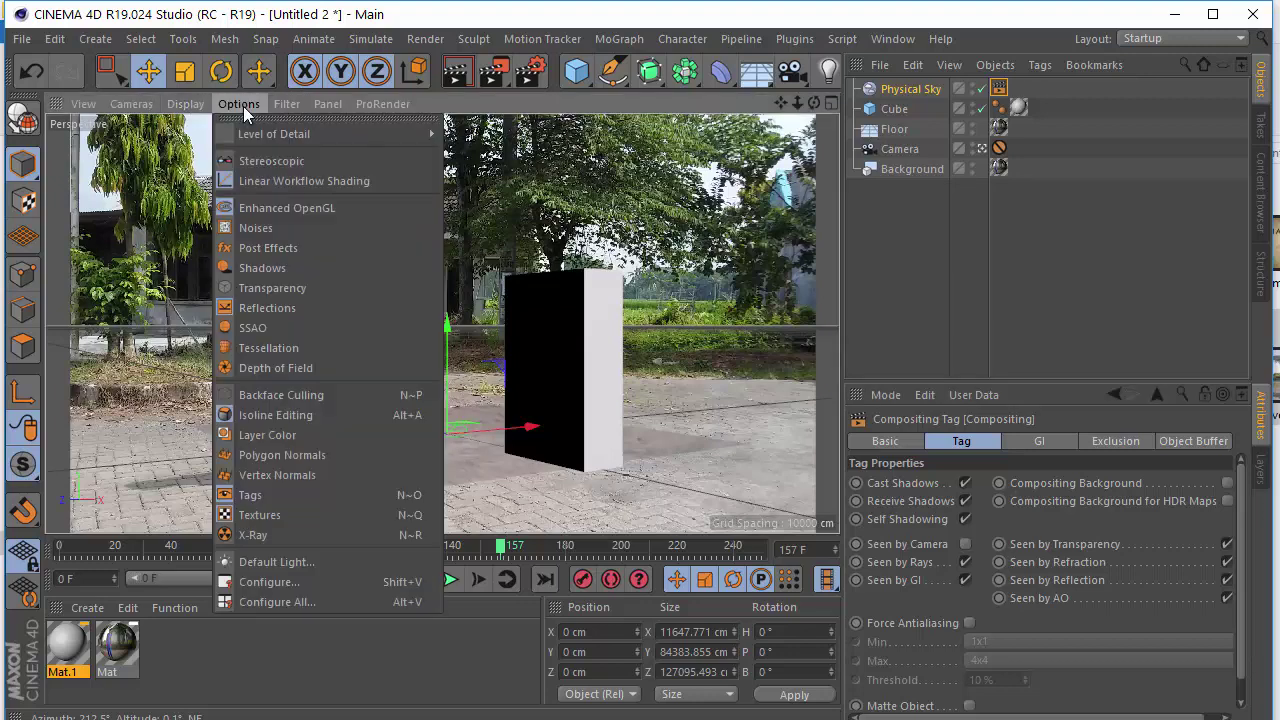
{"action": "left_click", "coordinate": [262, 247]}
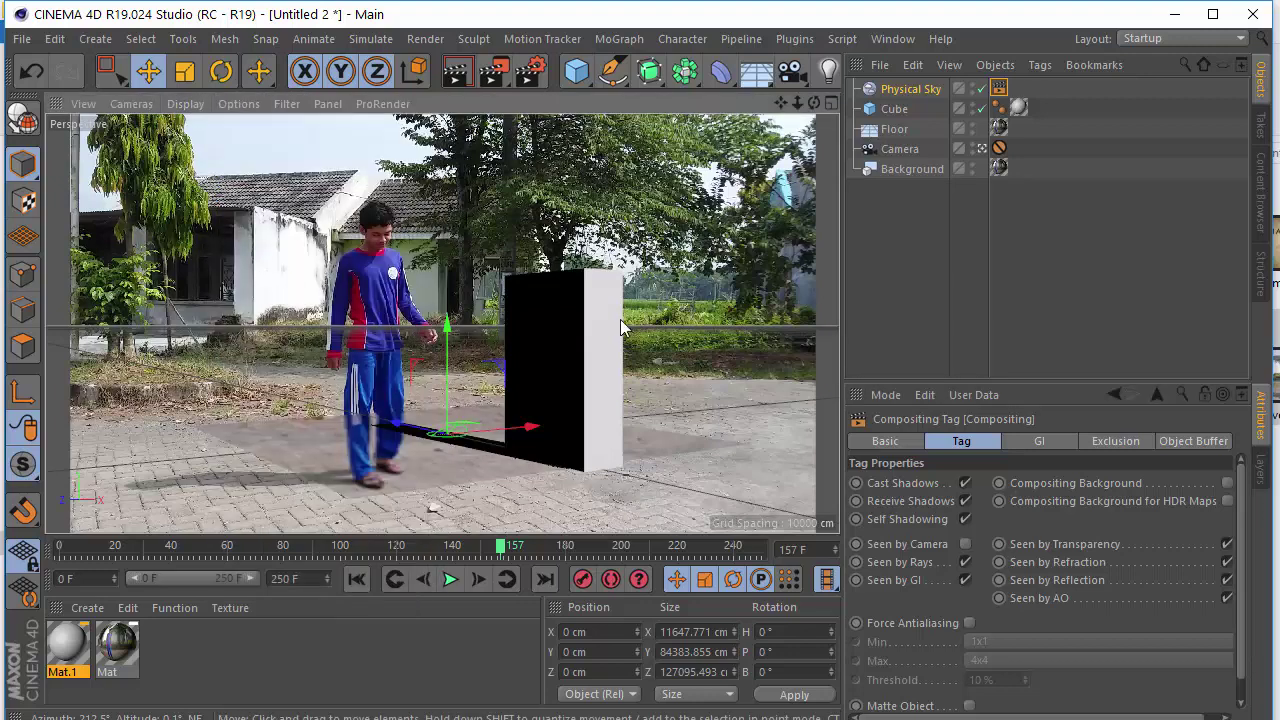
{"action": "left_click", "coordinate": [925, 90]}
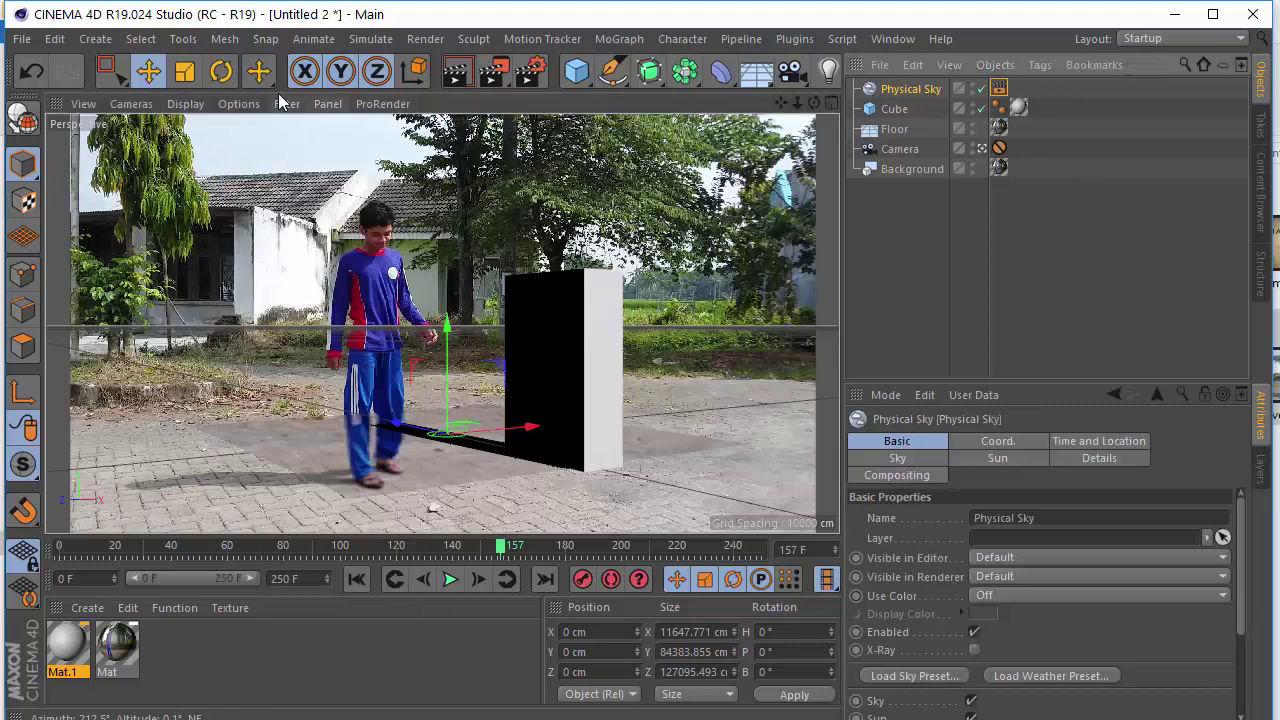
{"action": "left_click", "coordinate": [230, 86]}
{"action": "left_click_drag", "start_coordinate": [424, 448], "coordinate": [555, 440]}
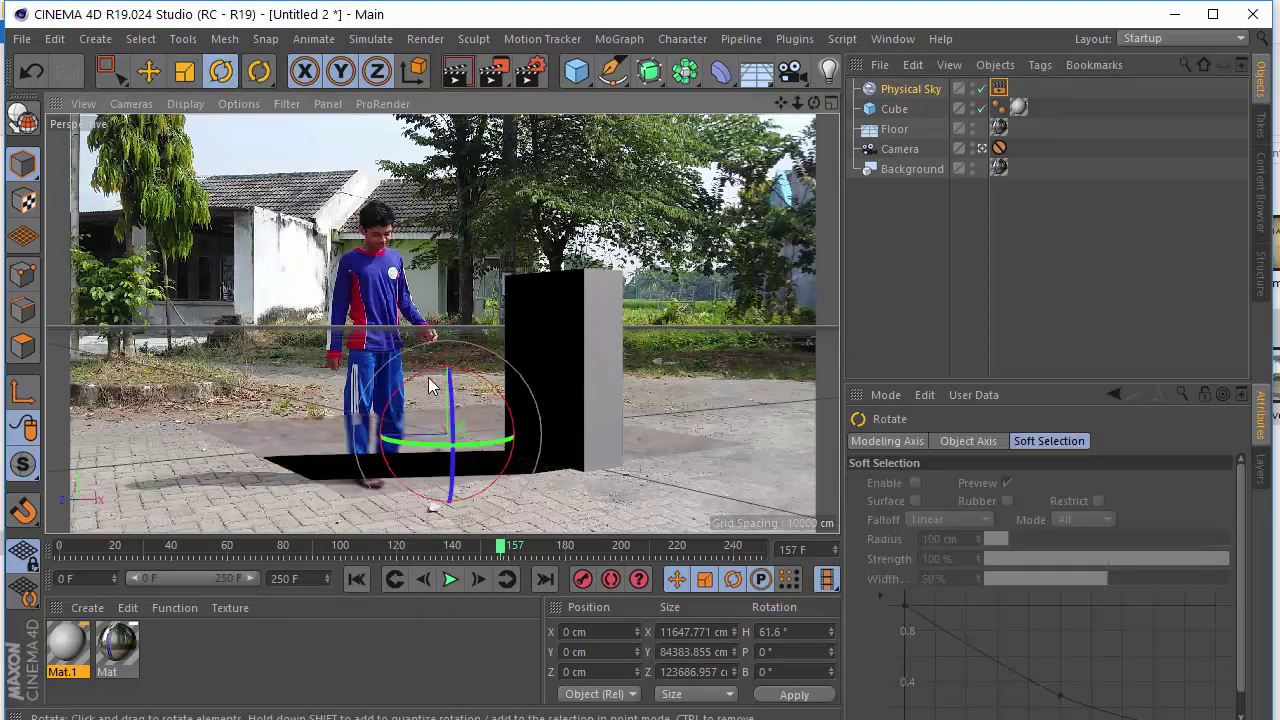
{"action": "mouse_move", "coordinate": [427, 378]}
{"action": "left_mouse_down"}
{"action": "mouse_move", "coordinate": [414, 380]}
{"action": "mouse_move", "coordinate": [423, 385]}
{"action": "left_mouse_up"}
{"action": "mouse_move", "coordinate": [445, 446]}
{"action": "left_mouse_down"}
{"action": "mouse_move", "coordinate": [433, 447]}
{"action": "mouse_move", "coordinate": [445, 448]}
{"action": "left_mouse_up"}
Shorten the cube slightly and render a viewport preview of the composite.
{"action": "left_click", "coordinate": [597, 411]}
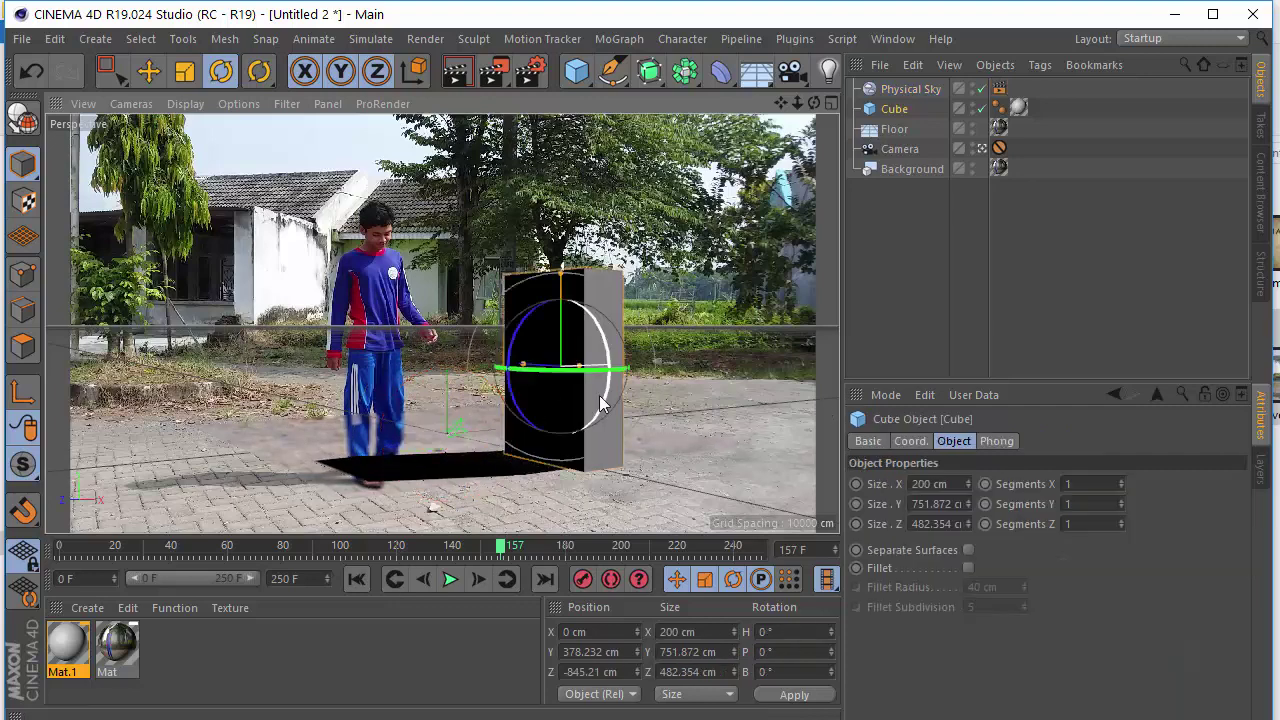
{"action": "left_click", "coordinate": [148, 71]}
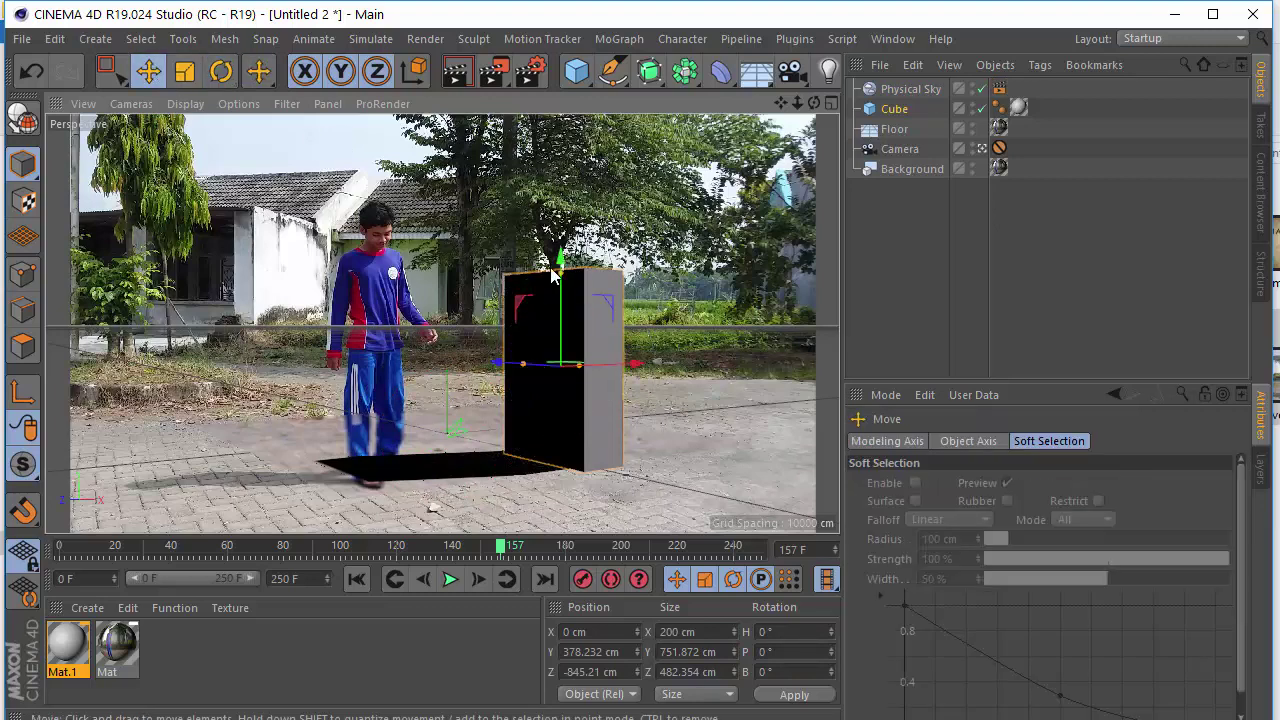
{"action": "mouse_move", "coordinate": [562, 269]}
{"action": "left_mouse_down"}
{"action": "mouse_move", "coordinate": [565, 290]}
{"action": "mouse_move", "coordinate": [569, 266]}
{"action": "left_mouse_up"}
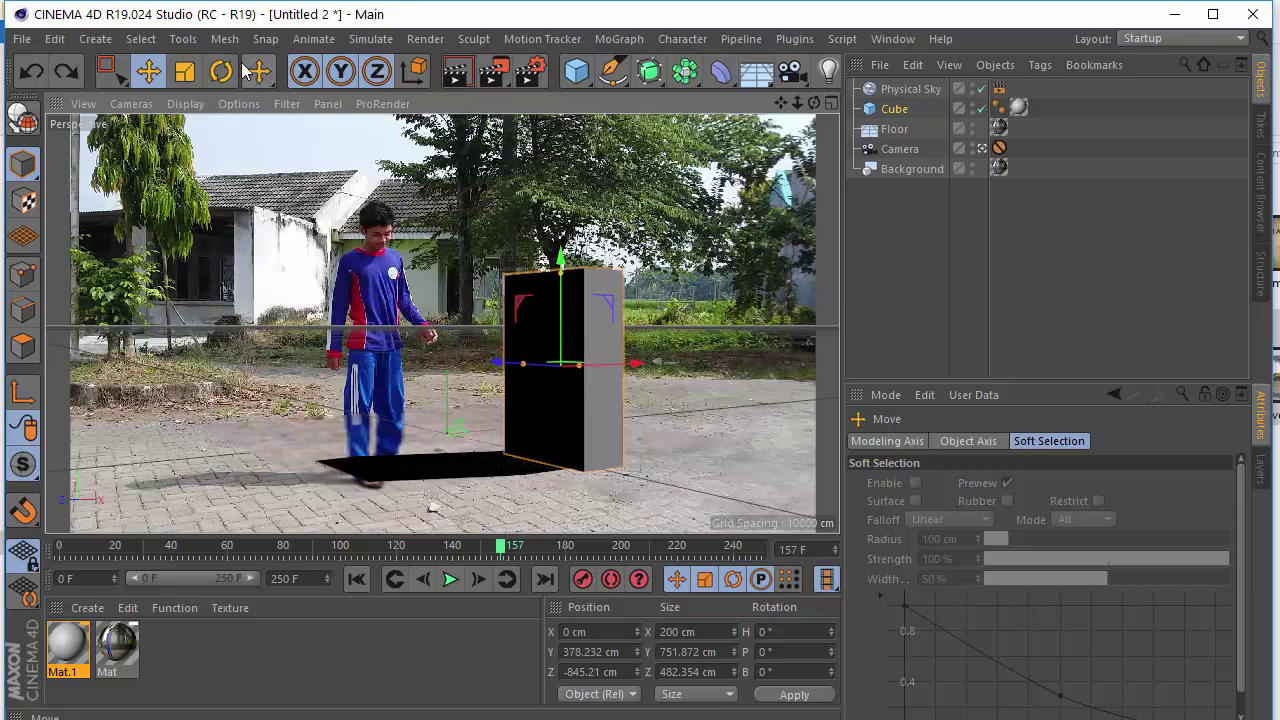
{"action": "left_click", "coordinate": [455, 78]}
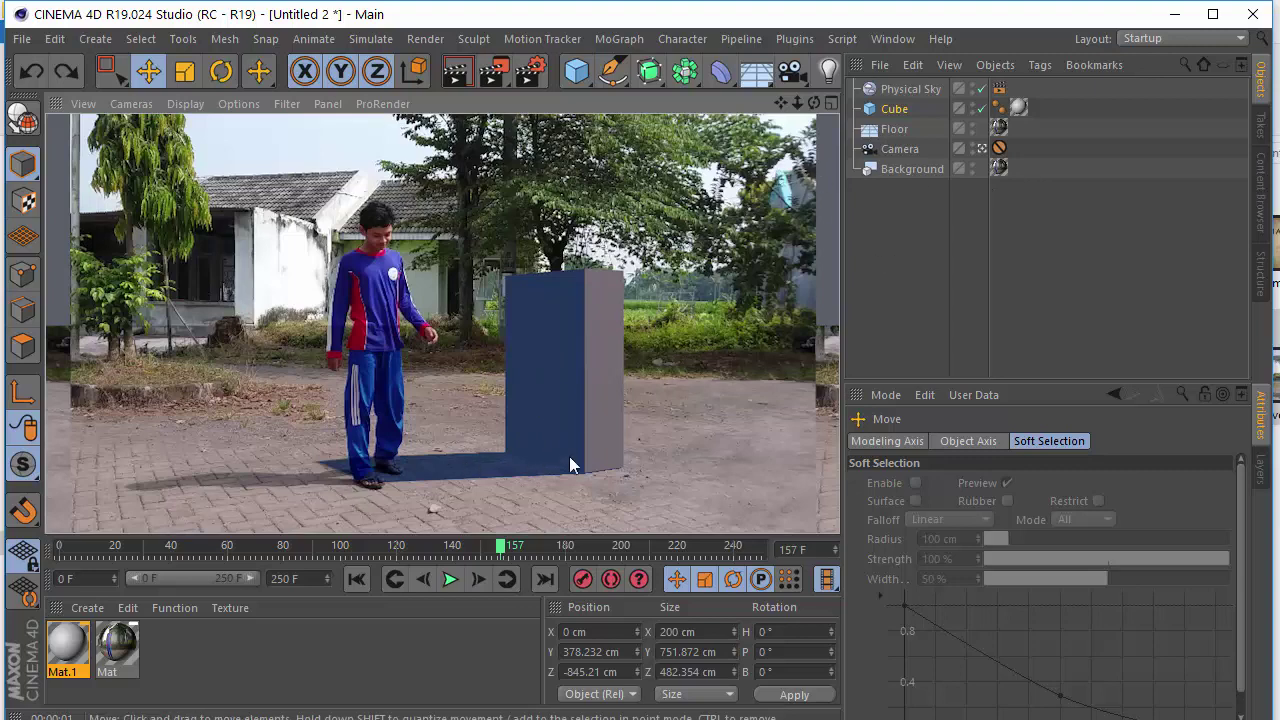
Set the Physical Sky's Saturation Correction to 0% and re-render the preview.
{"action": "left_click", "coordinate": [911, 90]}
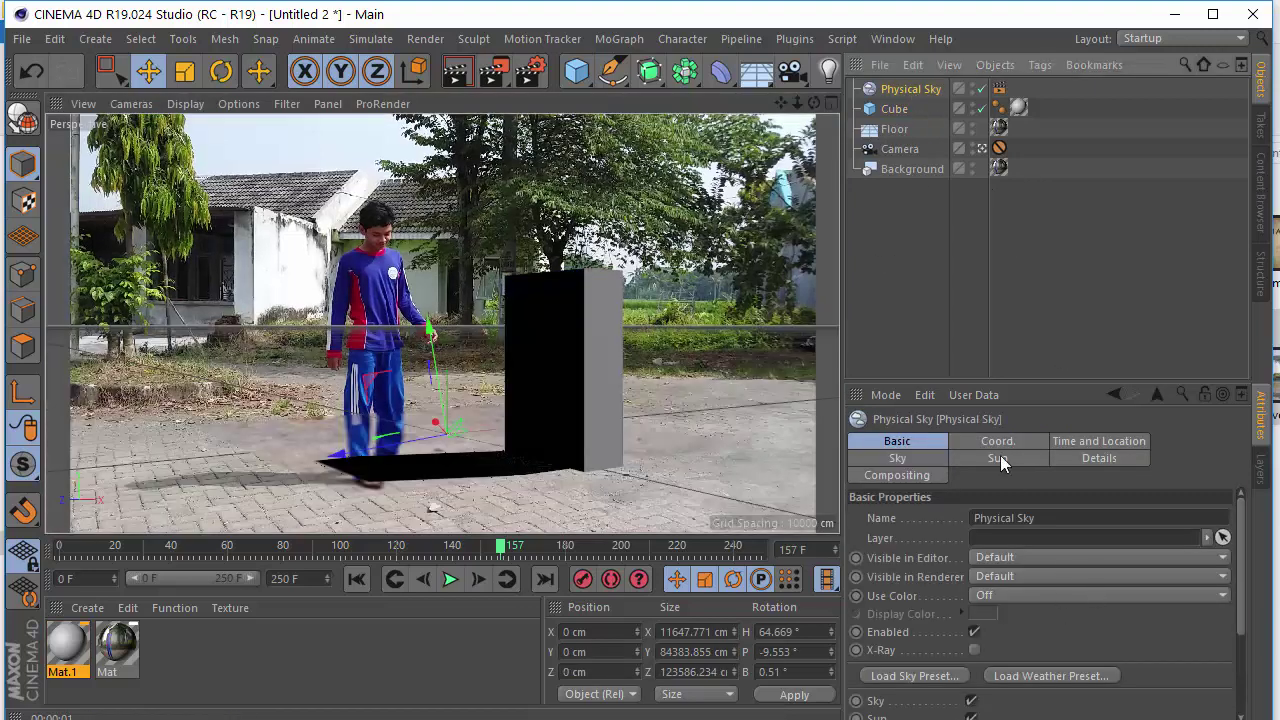
{"action": "left_click", "coordinate": [971, 459]}
{"action": "left_click", "coordinate": [893, 459]}
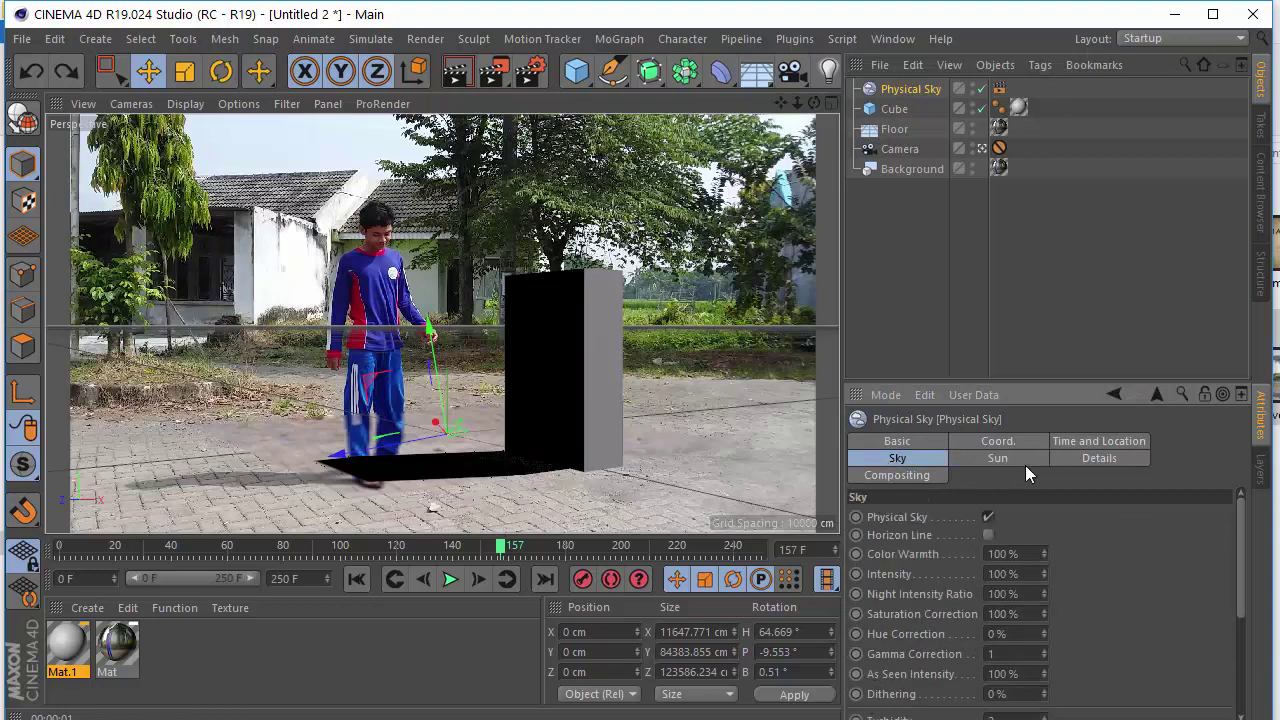
{"action": "left_click", "coordinate": [1003, 614]}
{"action": "type", "text": "0"}
{"action": "key", "text": "Return"}
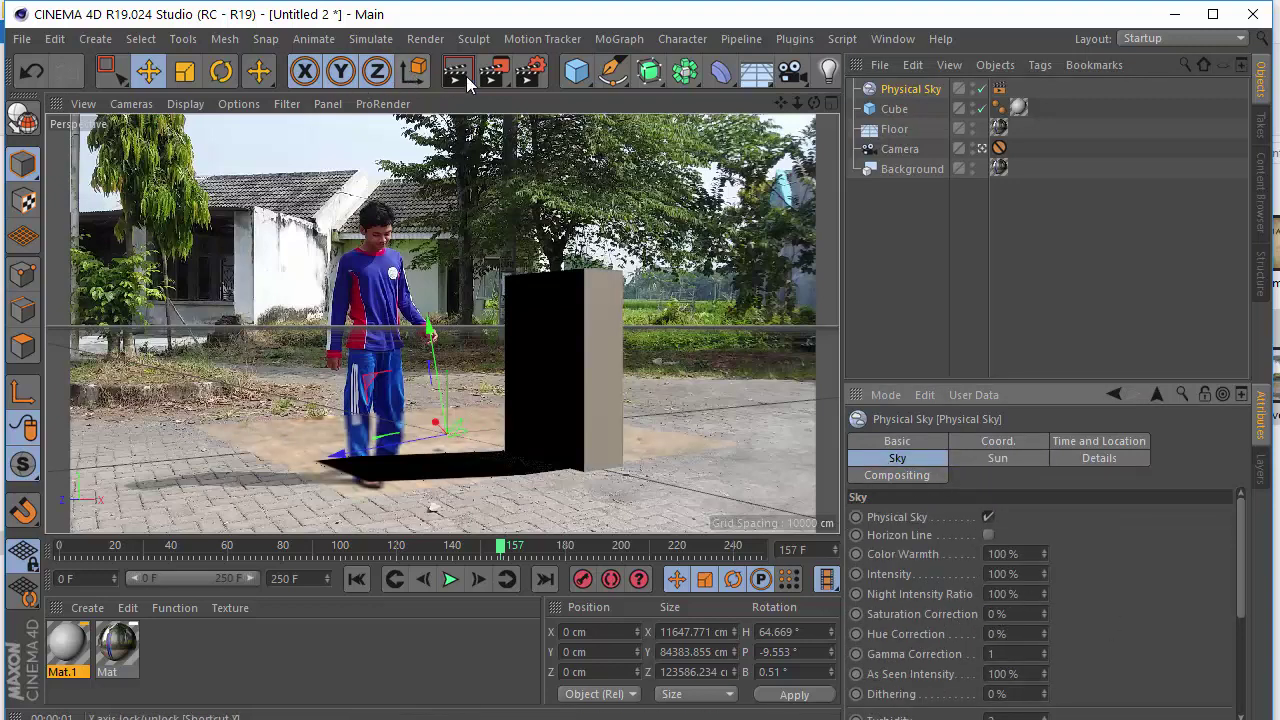
{"action": "left_click", "coordinate": [458, 79]}
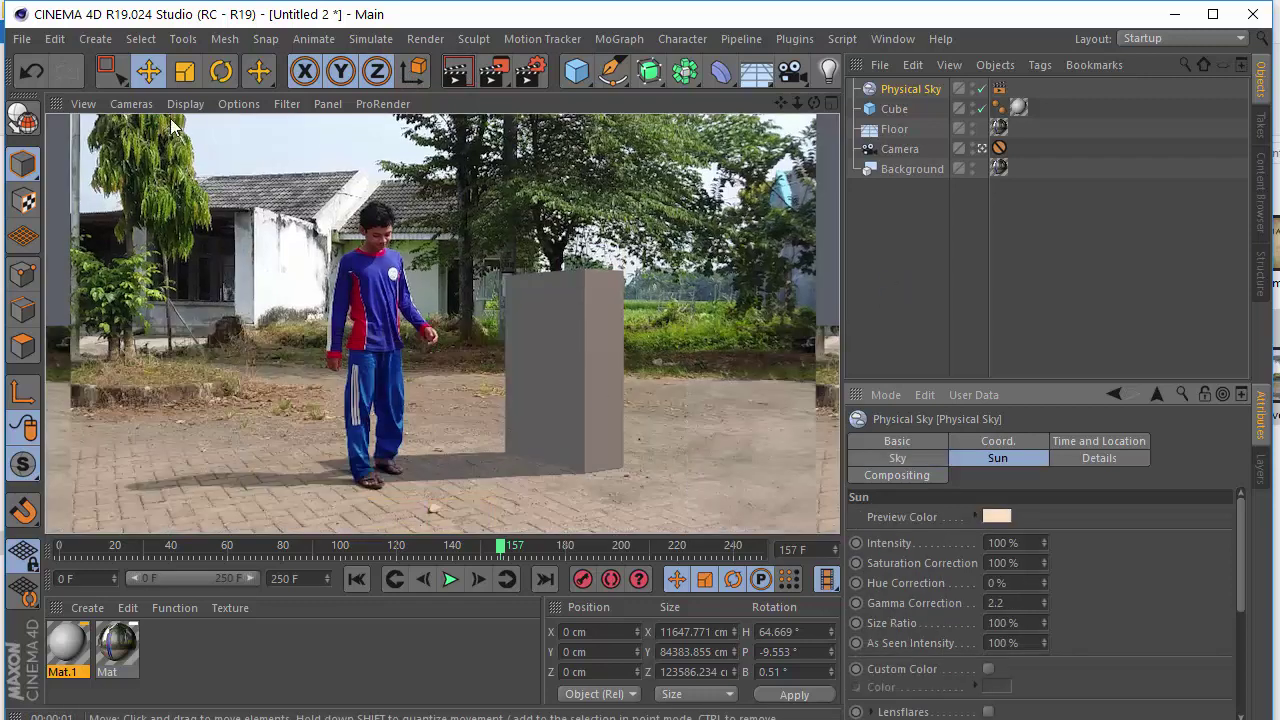
Add Ambient Occlusion as a render effect in the Render Settings.
{"action": "left_click", "coordinate": [523, 74]}
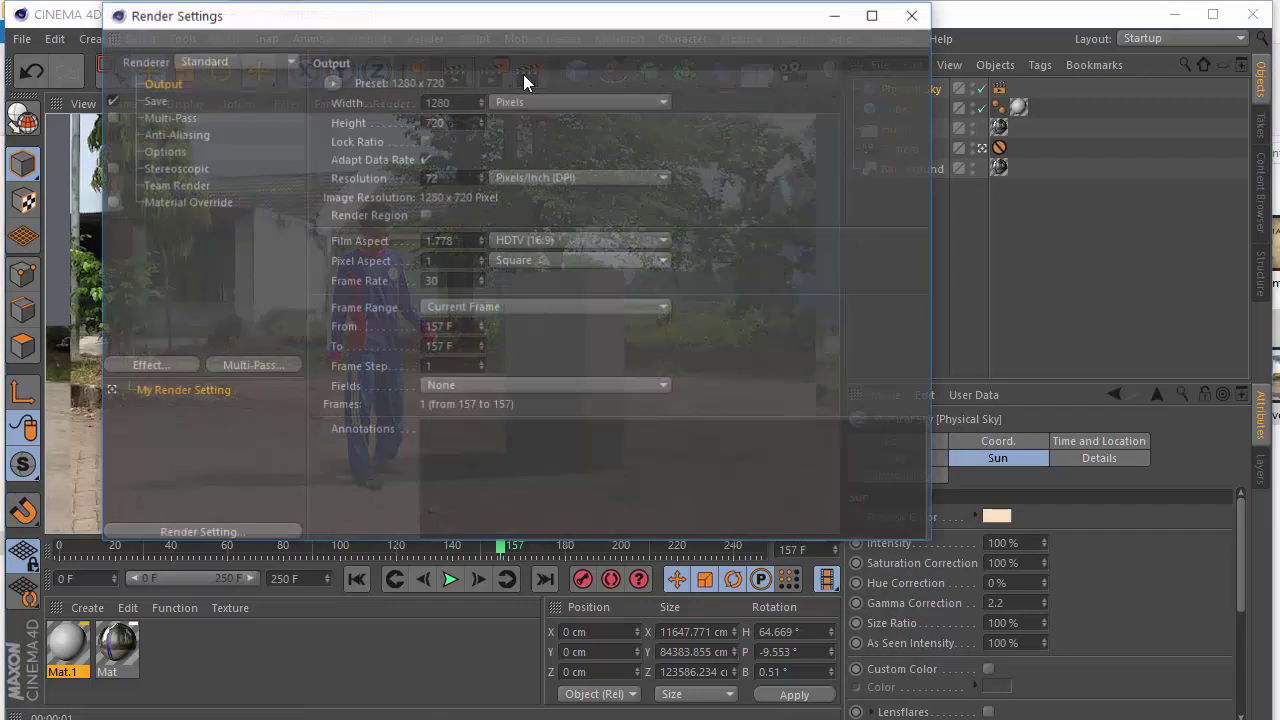
{"action": "left_click", "coordinate": [171, 367]}
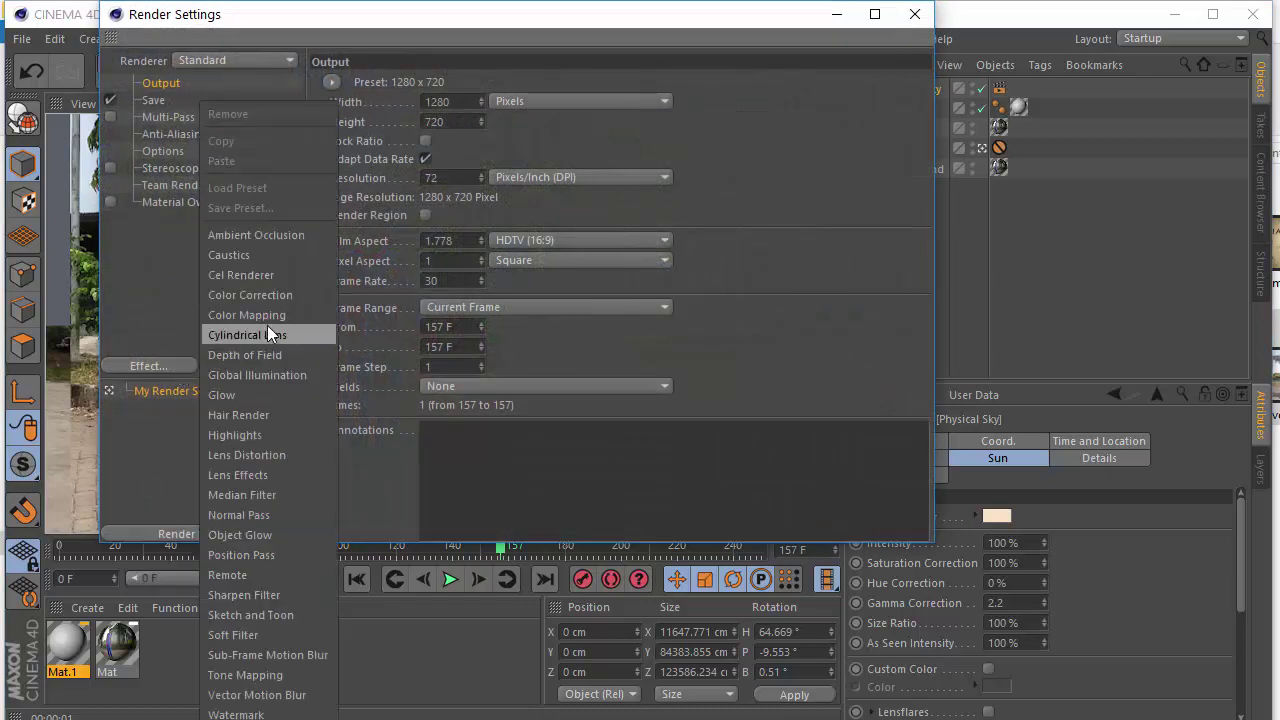
{"action": "left_click", "coordinate": [266, 243]}
{"action": "left_click", "coordinate": [914, 14]}
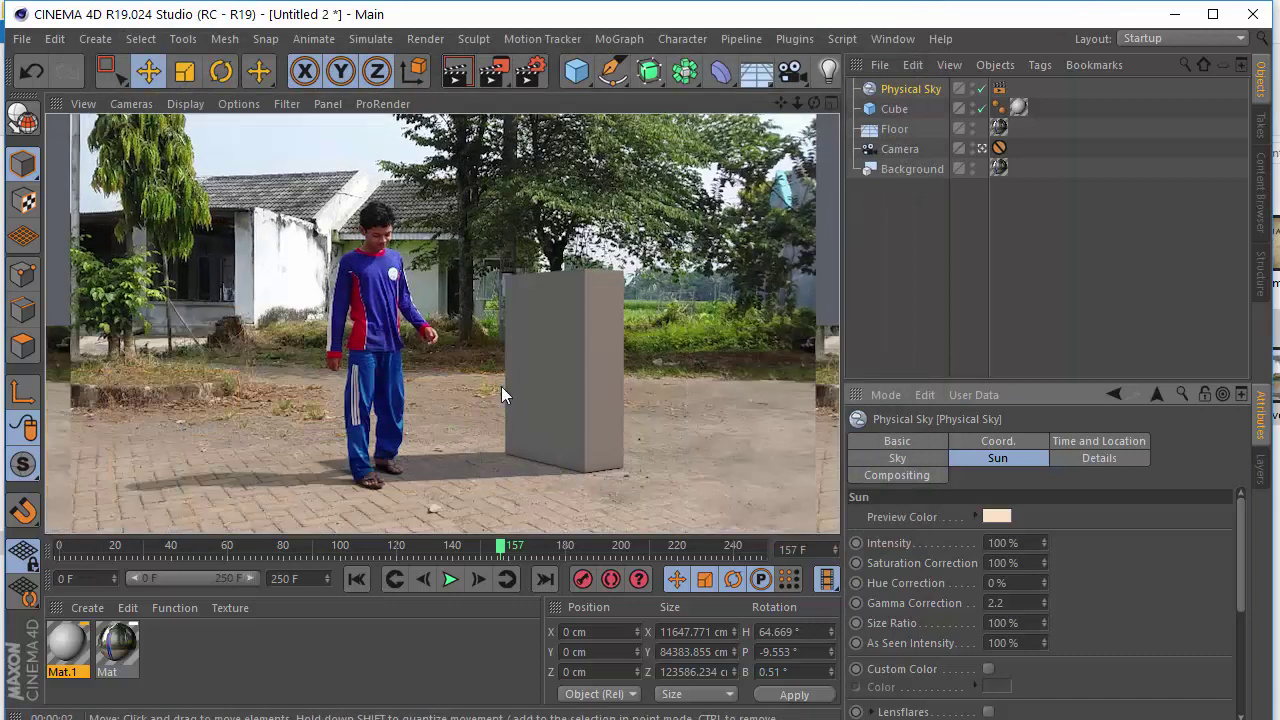
Switch off the placeholder Cube so it disappears from the viewport.
{"action": "left_click", "coordinate": [943, 251]}
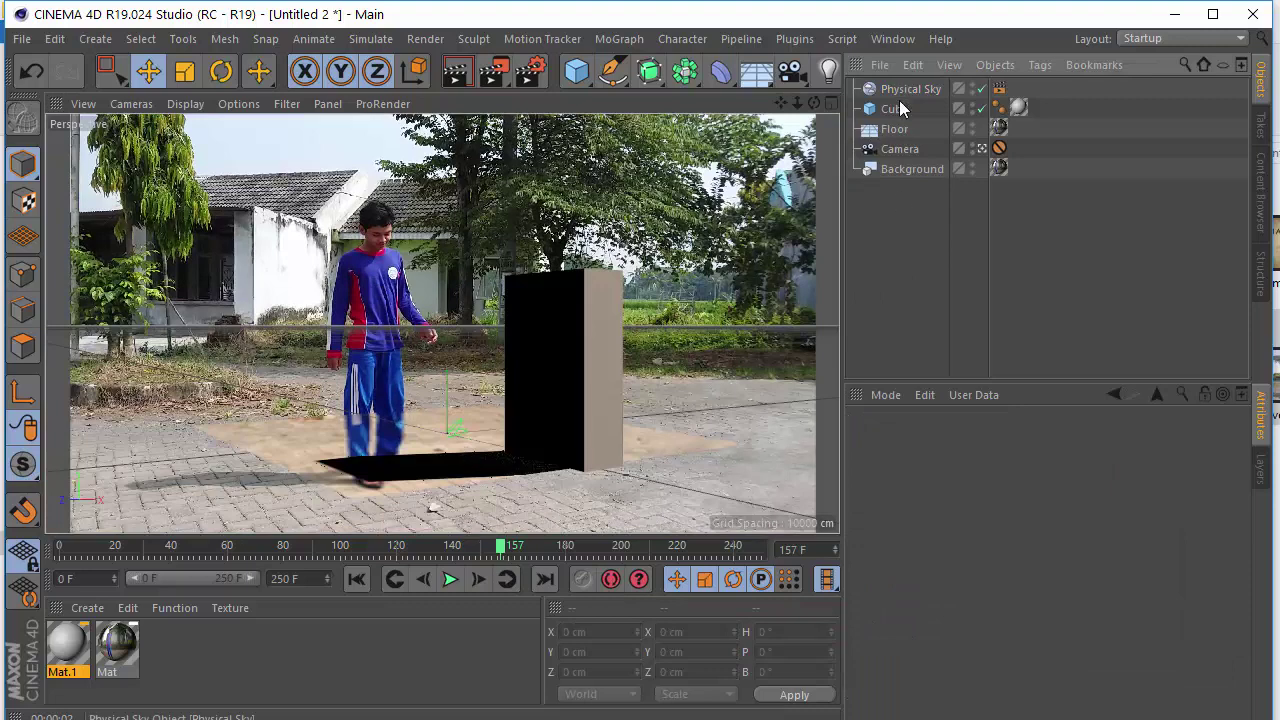
{"action": "left_click", "coordinate": [898, 110]}
{"action": "left_click", "coordinate": [981, 108]}
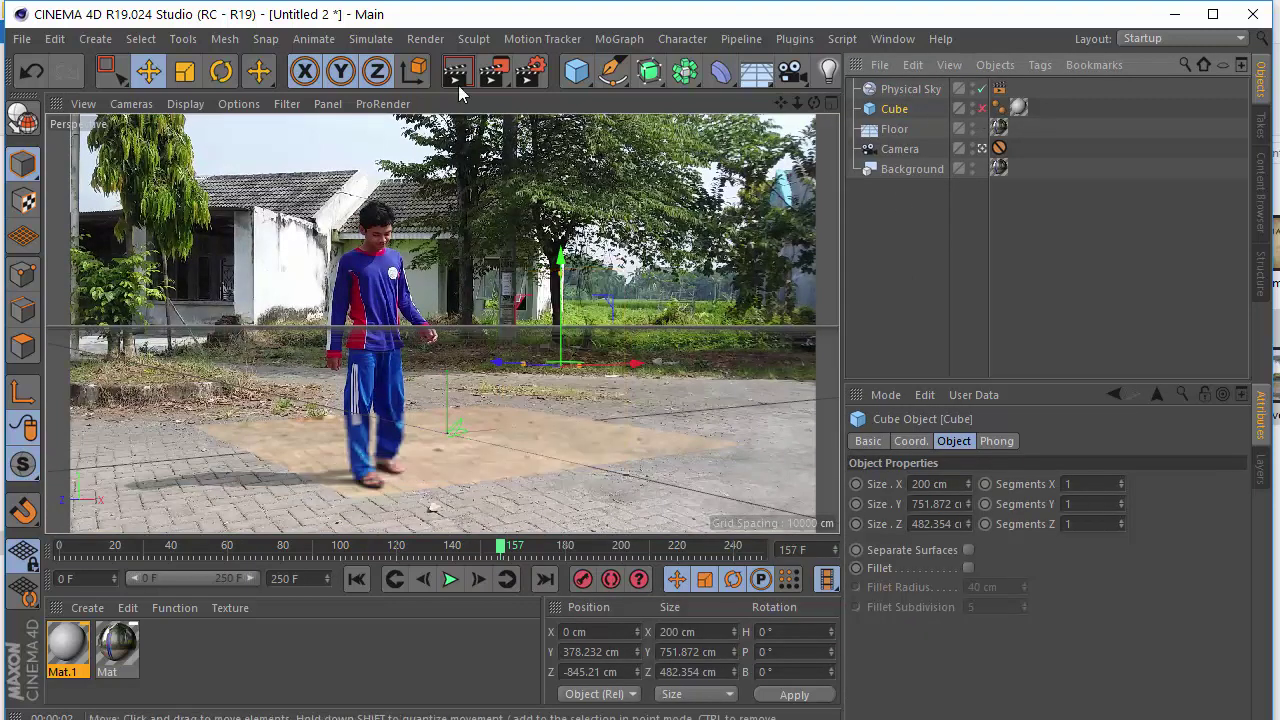
Merge LION REMESHED3.OBJ into the scene, accepting the OBJ Import settings.
{"action": "left_click", "coordinate": [887, 66]}
{"action": "left_click", "coordinate": [904, 99]}
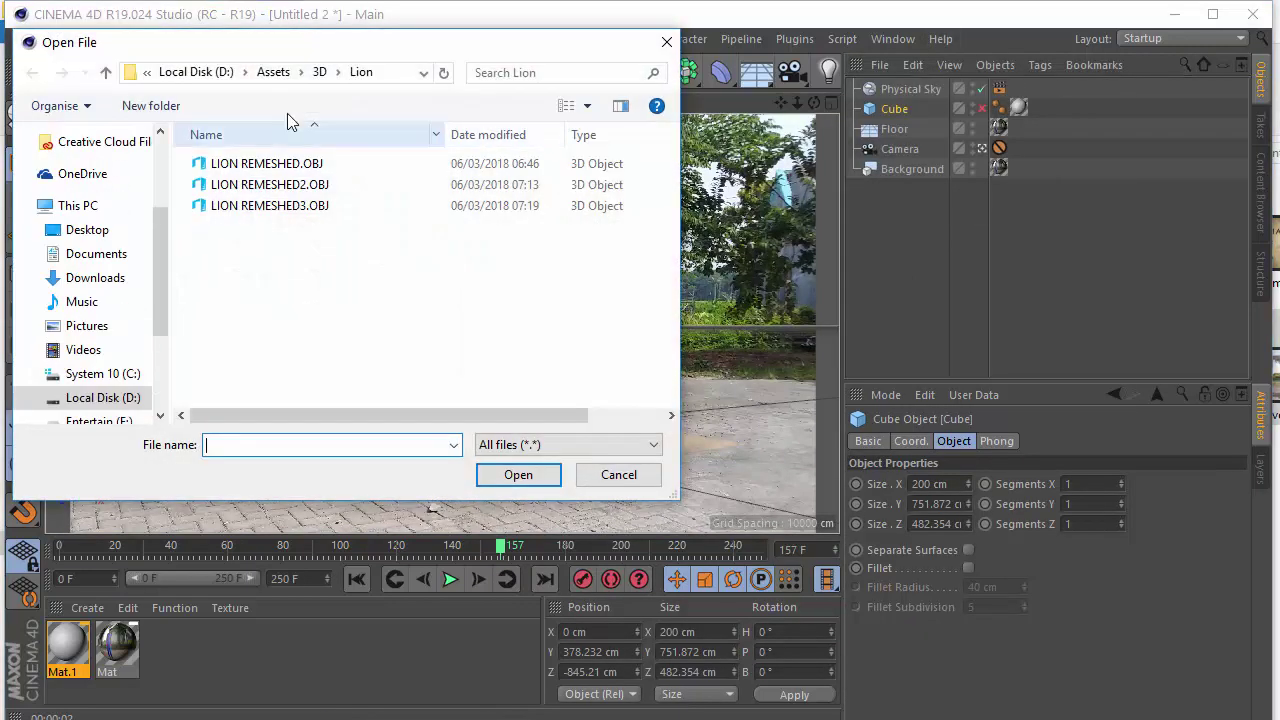
{"action": "left_click", "coordinate": [300, 206]}
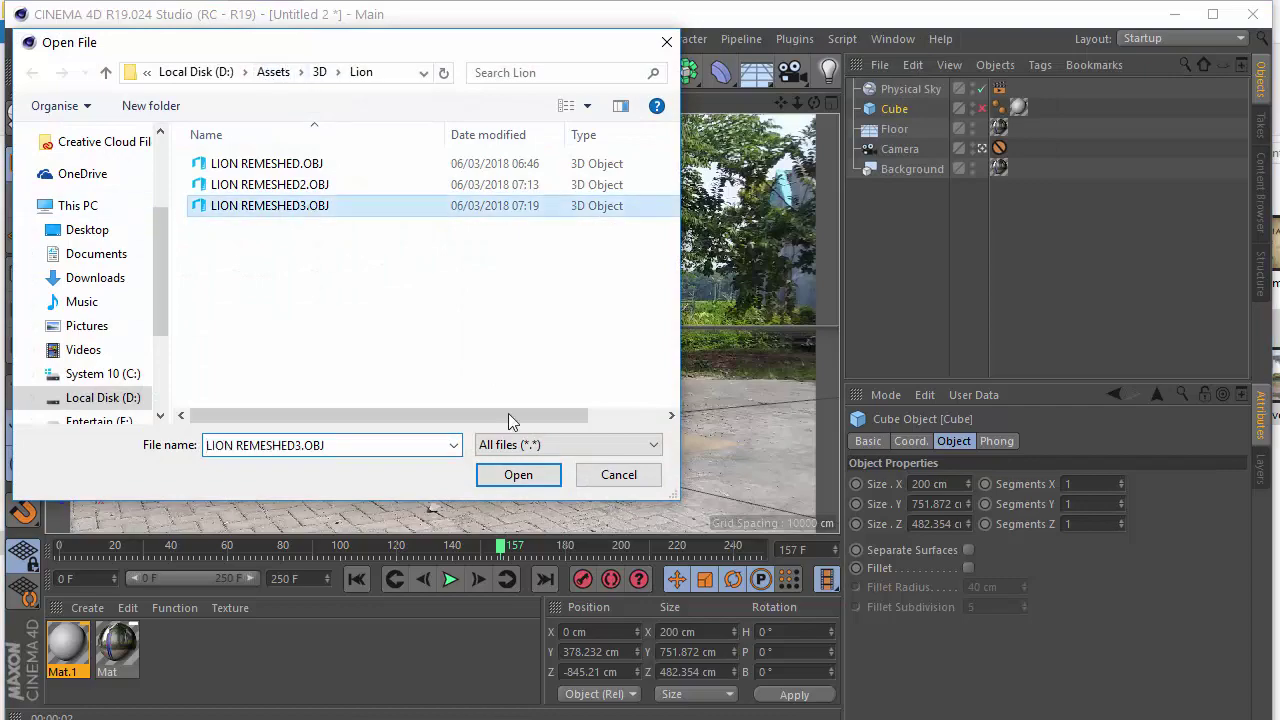
{"action": "left_click", "coordinate": [518, 476]}
{"action": "left_click_drag", "start_coordinate": [447, 250], "coordinate": [502, 149]}
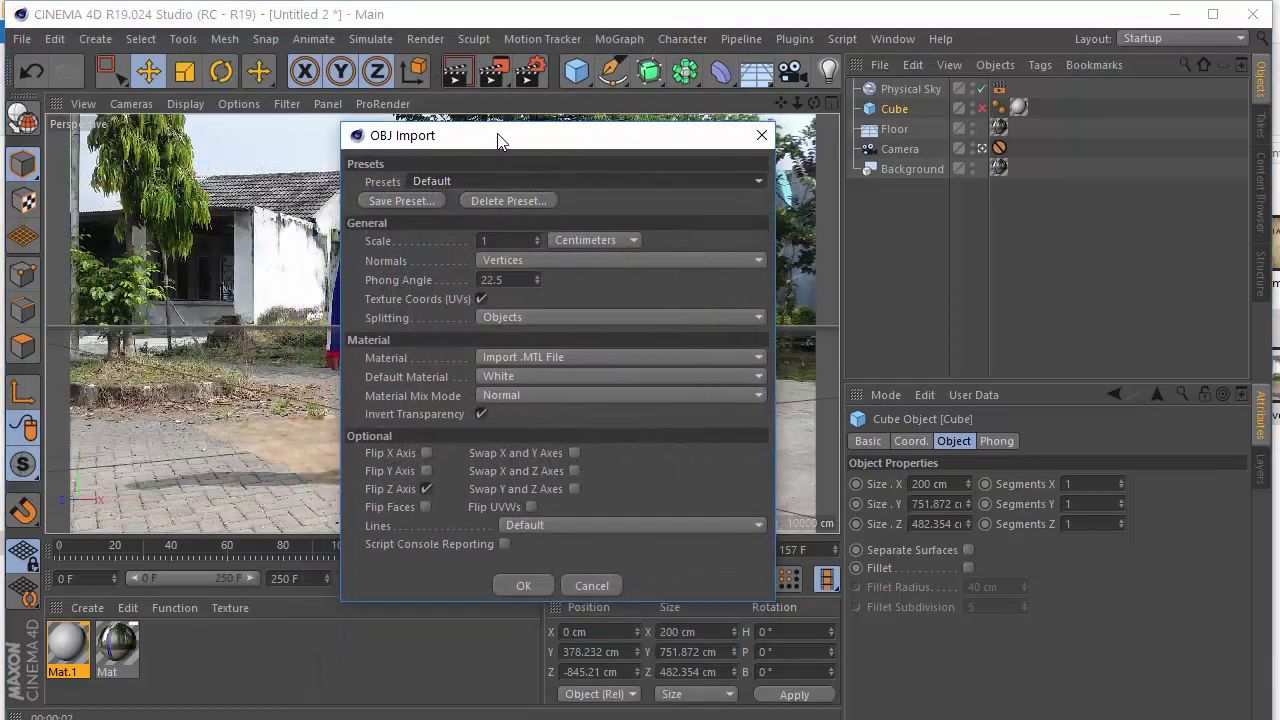
{"action": "left_click", "coordinate": [532, 586]}
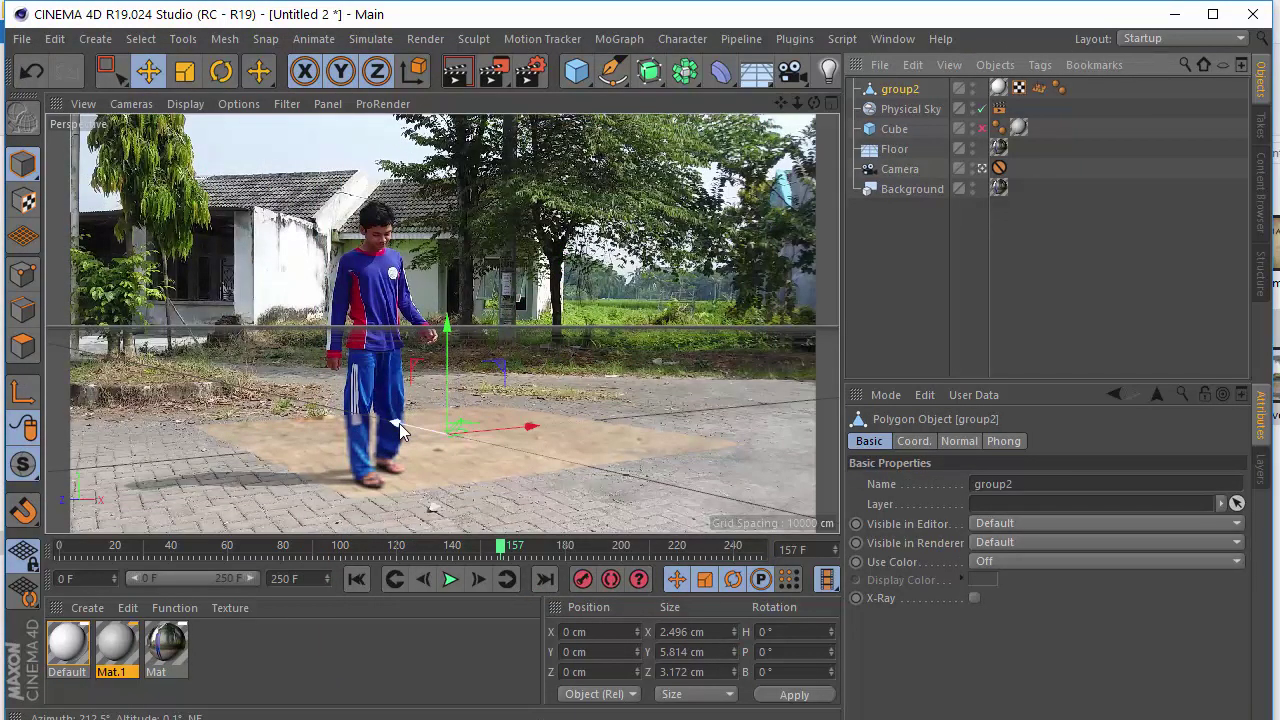
Move group2 across the ground and recentre its axis with Axis Center.
{"action": "left_click_drag", "start_coordinate": [399, 423], "coordinate": [575, 468]}
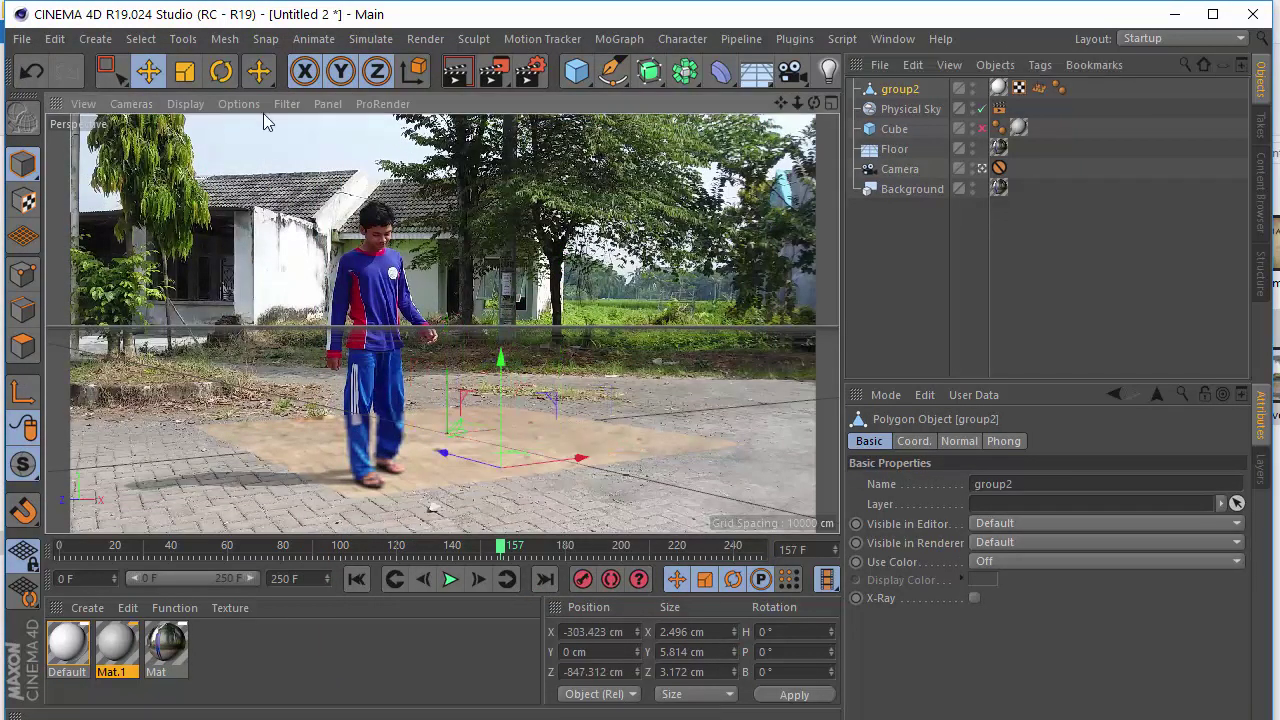
{"action": "left_click", "coordinate": [168, 78]}
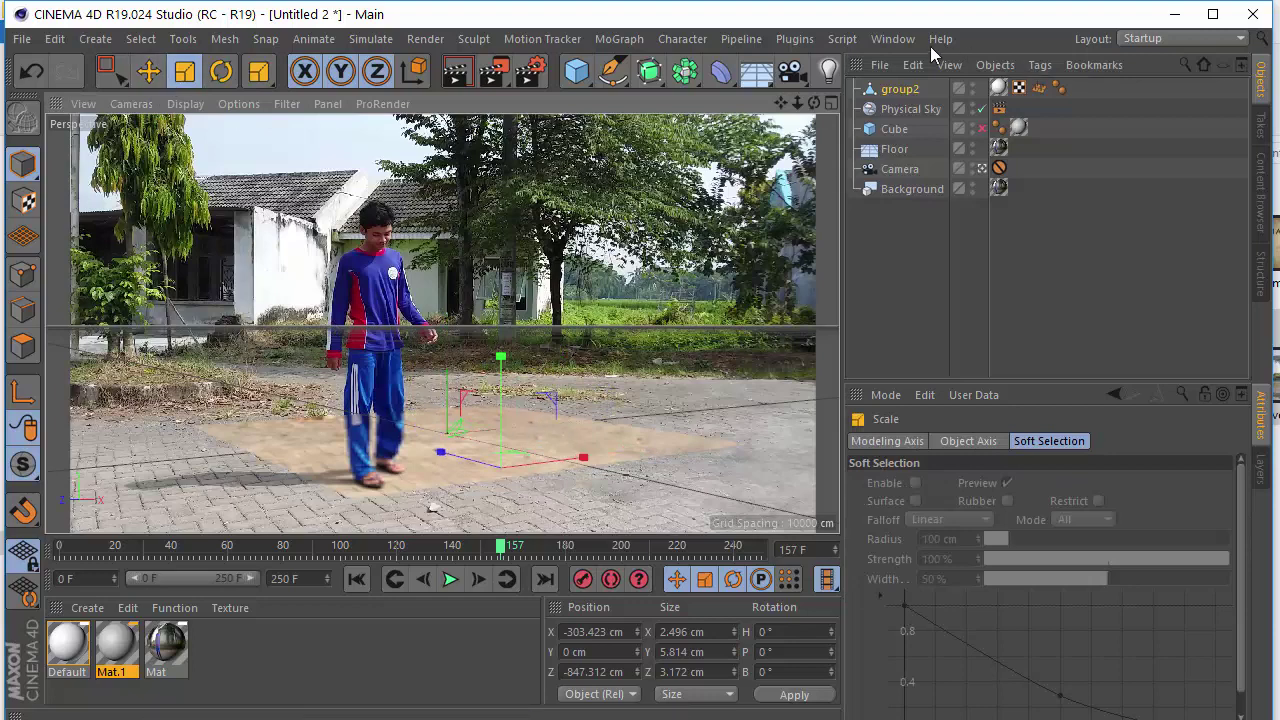
{"action": "left_click", "coordinate": [224, 39]}
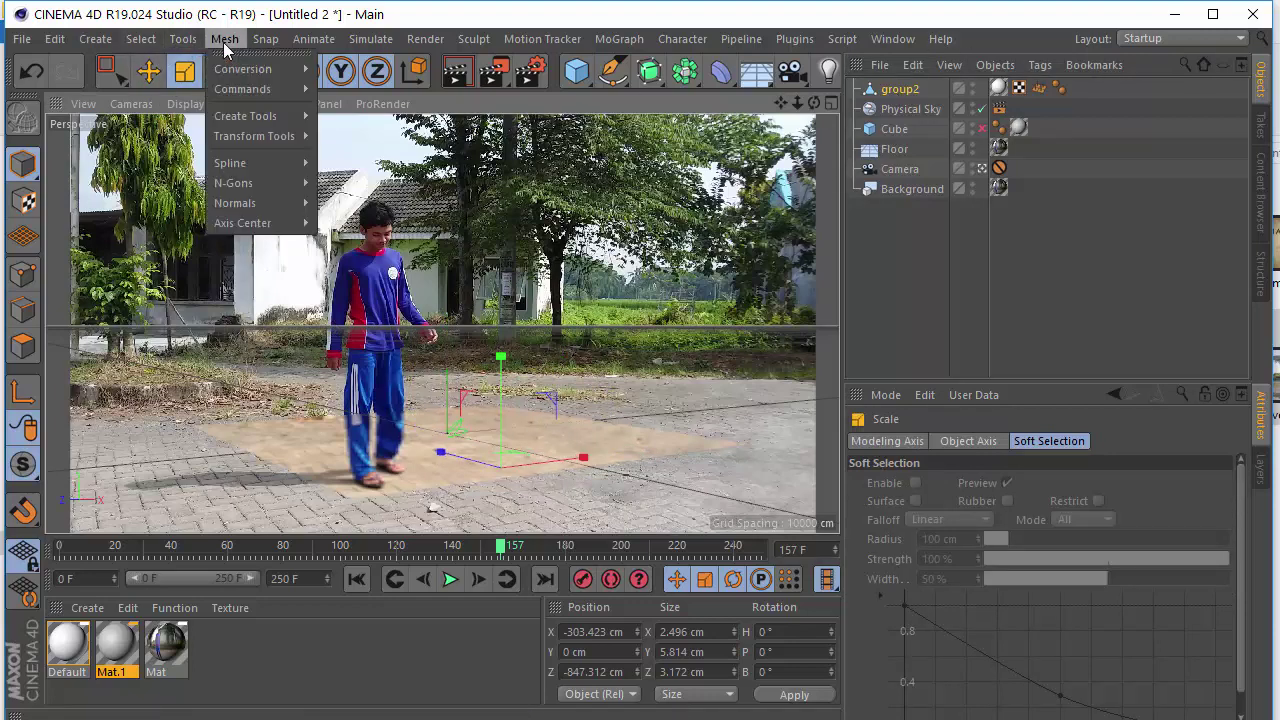
{"action": "mouse_move", "coordinate": [240, 92]}
{"action": "mouse_move", "coordinate": [295, 224]}
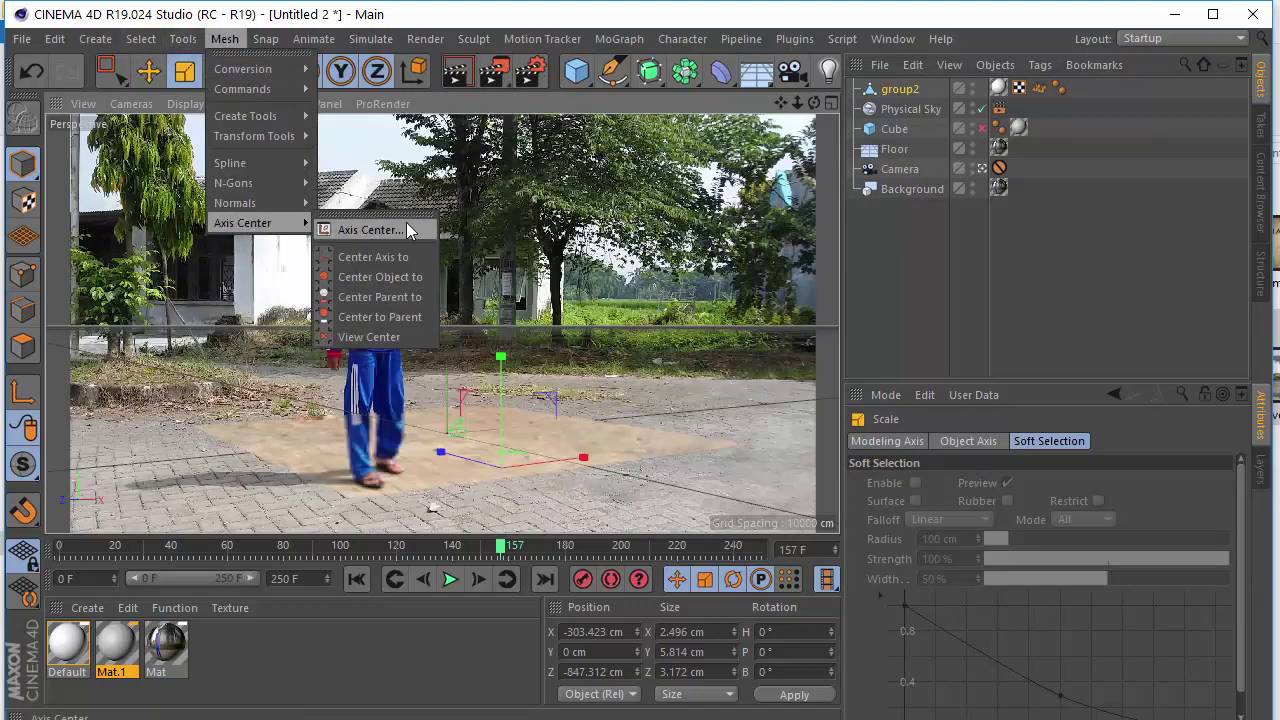
{"action": "left_click", "coordinate": [378, 232]}
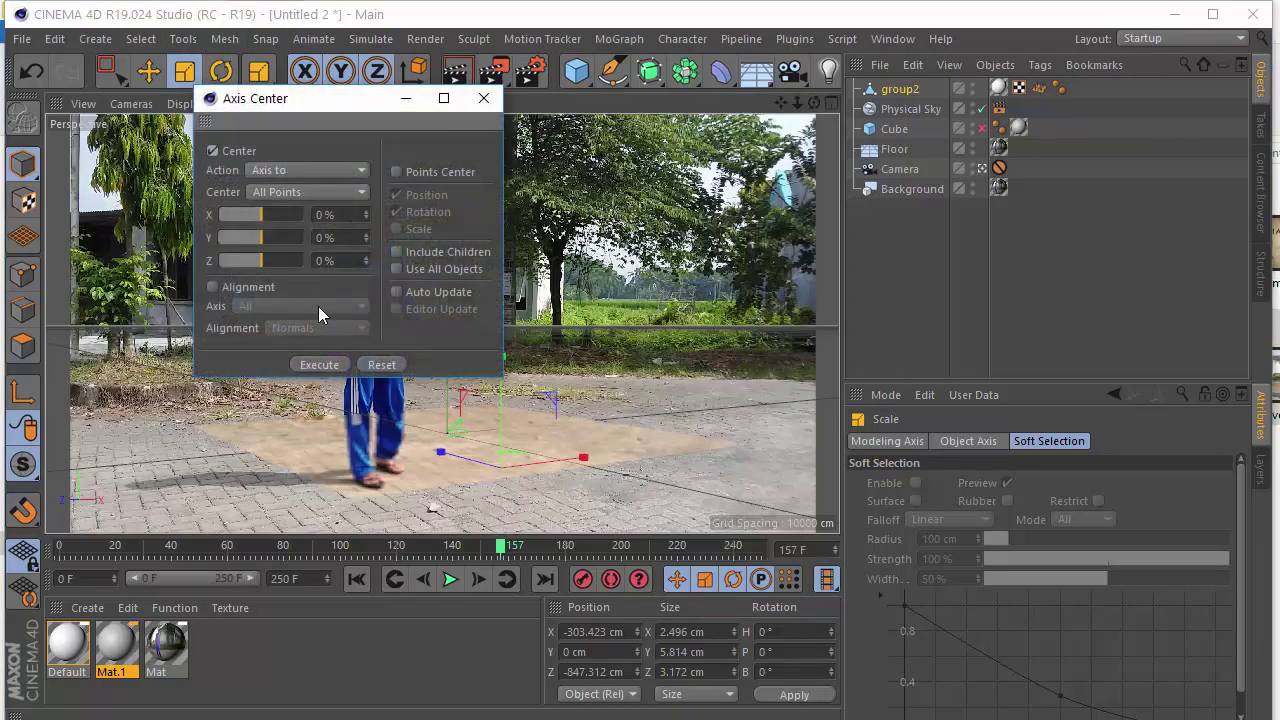
{"action": "left_click", "coordinate": [328, 365]}
{"action": "left_click", "coordinate": [484, 98]}
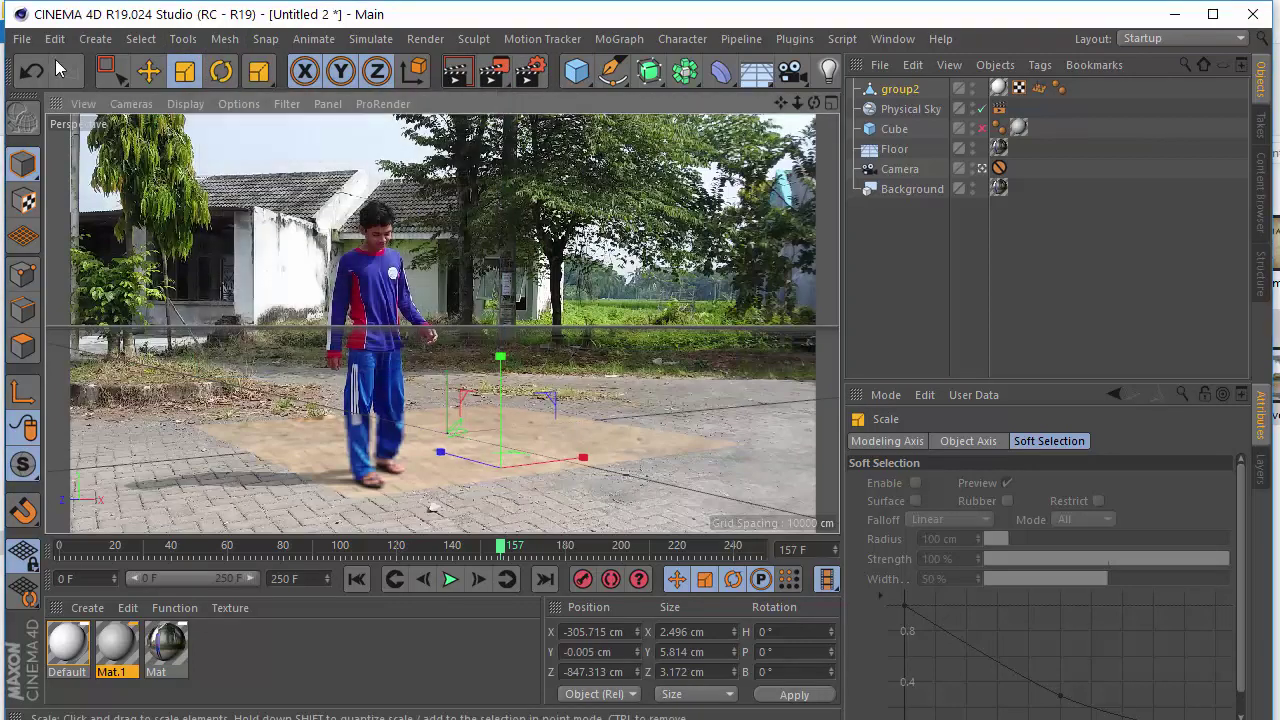
Scale the lion up to statue size, about 445 × 1038 × 566 cm.
{"action": "left_click", "coordinate": [148, 71]}
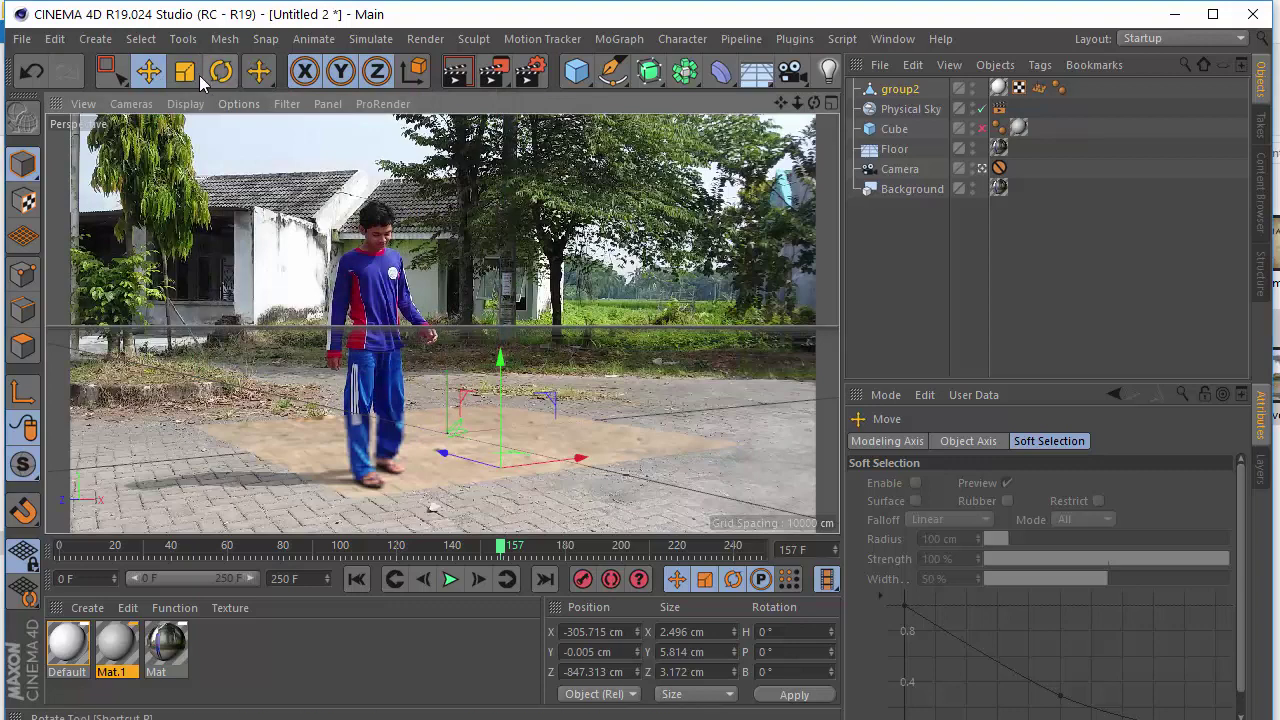
{"action": "left_click", "coordinate": [184, 71]}
{"action": "left_click_drag", "start_coordinate": [165, 352], "coordinate": [396, 396]}
Raise the lion off the ground, move the Floor beneath it, and adjust the lion's depth.
{"action": "key", "text": "e"}
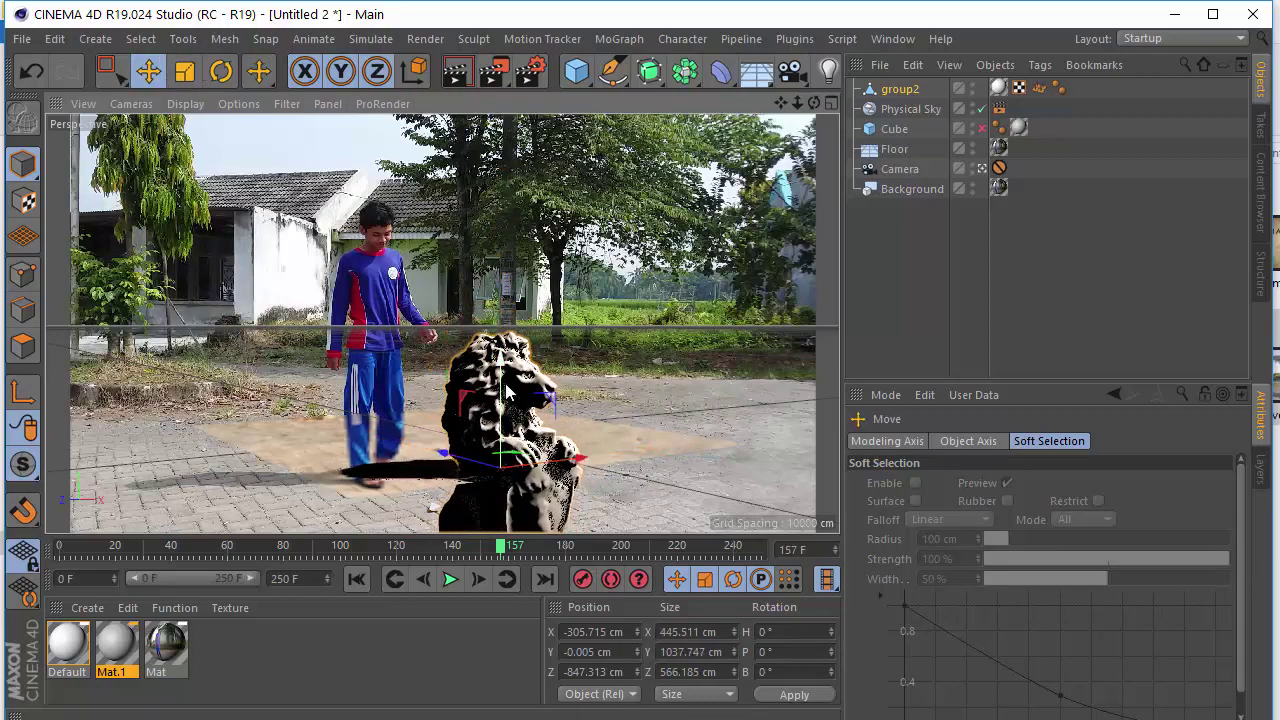
{"action": "left_click_drag", "start_coordinate": [492, 410], "coordinate": [490, 281]}
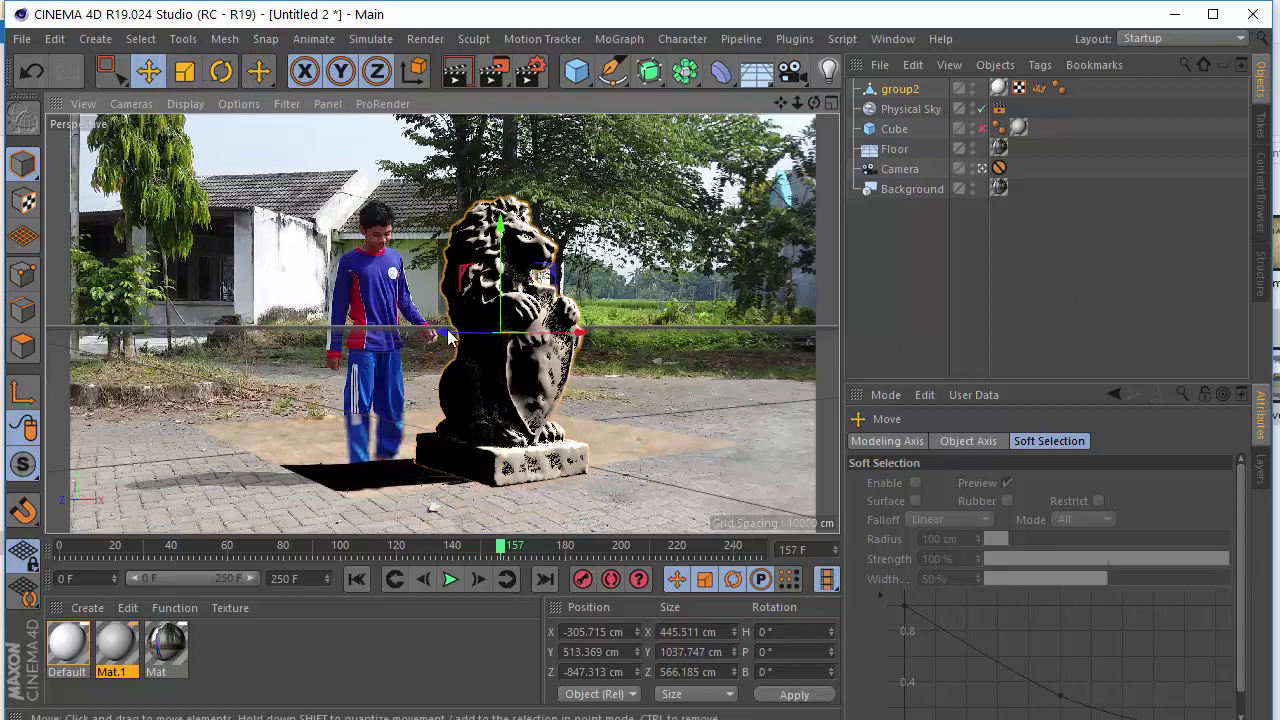
{"action": "mouse_move", "coordinate": [452, 336]}
{"action": "left_mouse_down"}
{"action": "mouse_move", "coordinate": [604, 340]}
{"action": "mouse_move", "coordinate": [470, 350]}
{"action": "mouse_move", "coordinate": [455, 385]}
{"action": "mouse_move", "coordinate": [445, 350]}
{"action": "mouse_move", "coordinate": [470, 340]}
{"action": "left_mouse_up"}
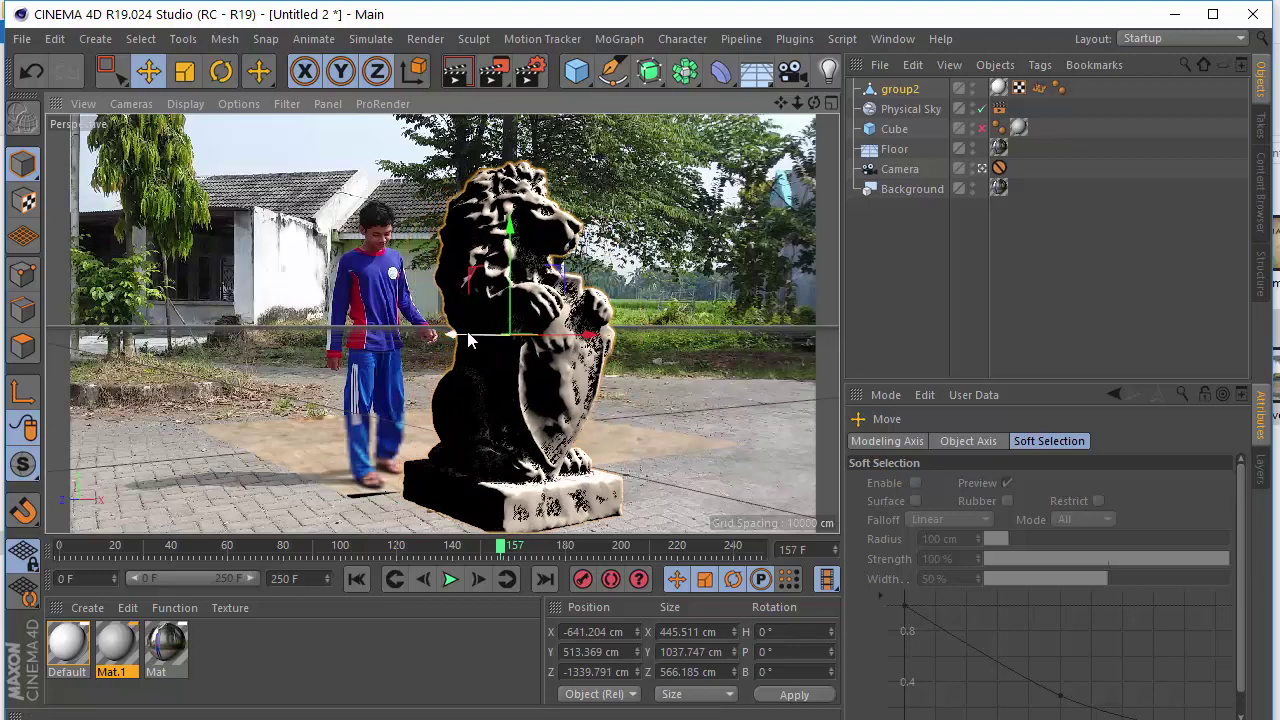
{"action": "left_click", "coordinate": [337, 487]}
{"action": "left_click_drag", "start_coordinate": [401, 423], "coordinate": [597, 398]}
{"action": "left_click", "coordinate": [555, 402]}
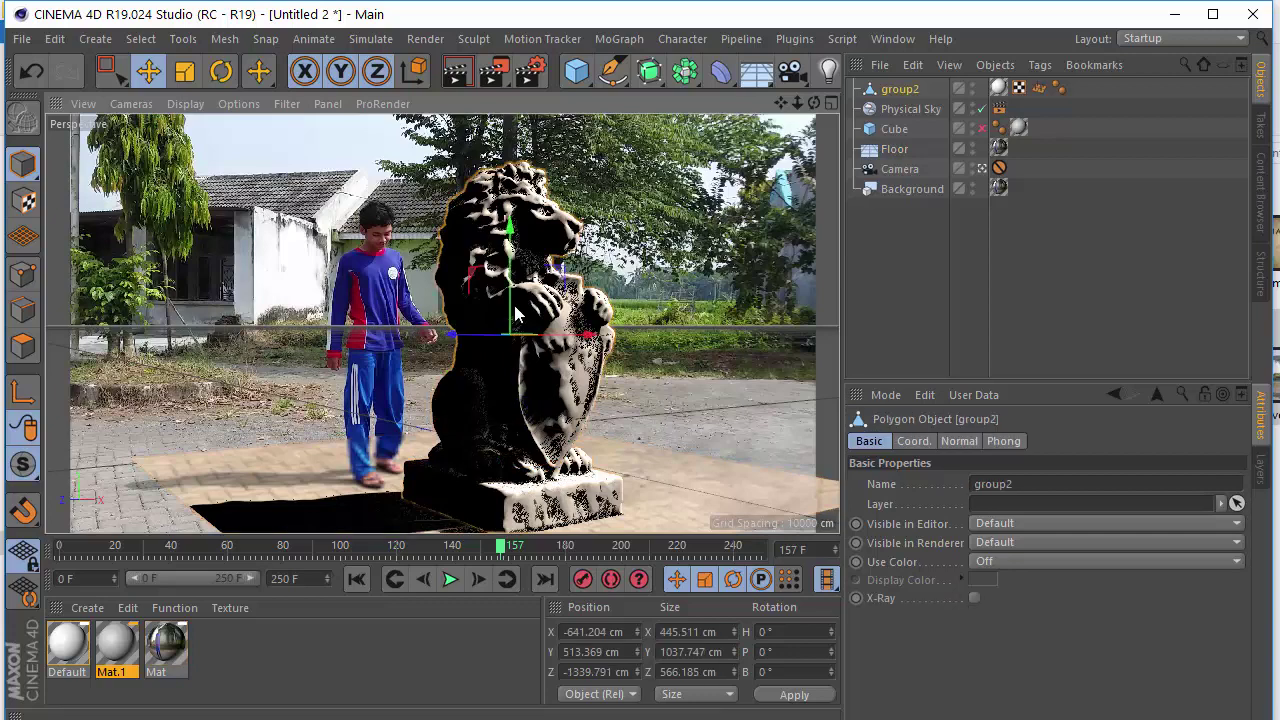
{"action": "left_click_drag", "start_coordinate": [457, 340], "coordinate": [484, 358]}
{"action": "mouse_move", "coordinate": [482, 248]}
{"action": "left_mouse_down"}
{"action": "mouse_move", "coordinate": [482, 230]}
{"action": "mouse_move", "coordinate": [485, 254]}
{"action": "left_mouse_up"}
{"action": "left_click_drag", "start_coordinate": [432, 342], "coordinate": [452, 343]}
Scrub frames 117–170 and align the lion with the kick at about X -524, Y 491, Z -1140 cm.
{"action": "left_click_drag", "start_coordinate": [513, 548], "coordinate": [634, 547]}
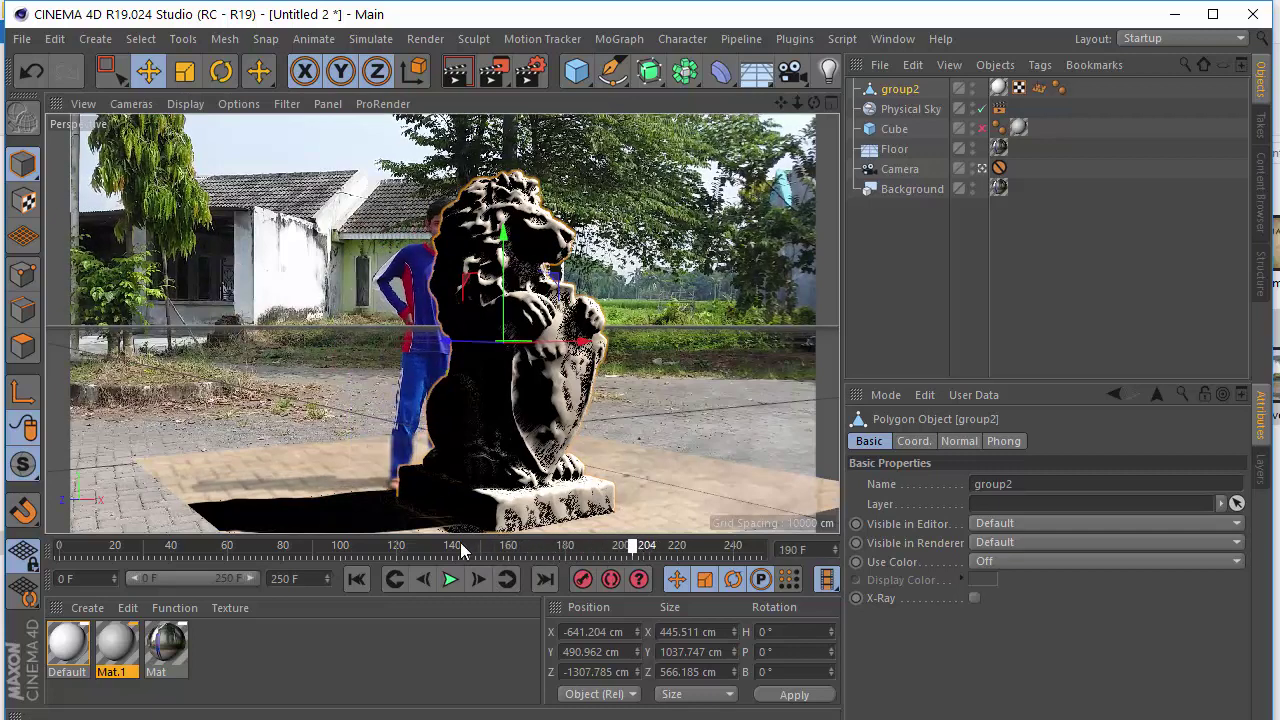
{"action": "left_click_drag", "start_coordinate": [452, 549], "coordinate": [408, 548]}
{"action": "left_click_drag", "start_coordinate": [498, 350], "coordinate": [556, 343]}
{"action": "mouse_move", "coordinate": [405, 555]}
{"action": "left_mouse_down"}
{"action": "mouse_move", "coordinate": [388, 553]}
{"action": "mouse_move", "coordinate": [440, 545]}
{"action": "mouse_move", "coordinate": [400, 548]}
{"action": "mouse_move", "coordinate": [412, 545]}
{"action": "left_mouse_up"}
{"action": "left_click_drag", "start_coordinate": [576, 345], "coordinate": [578, 348]}
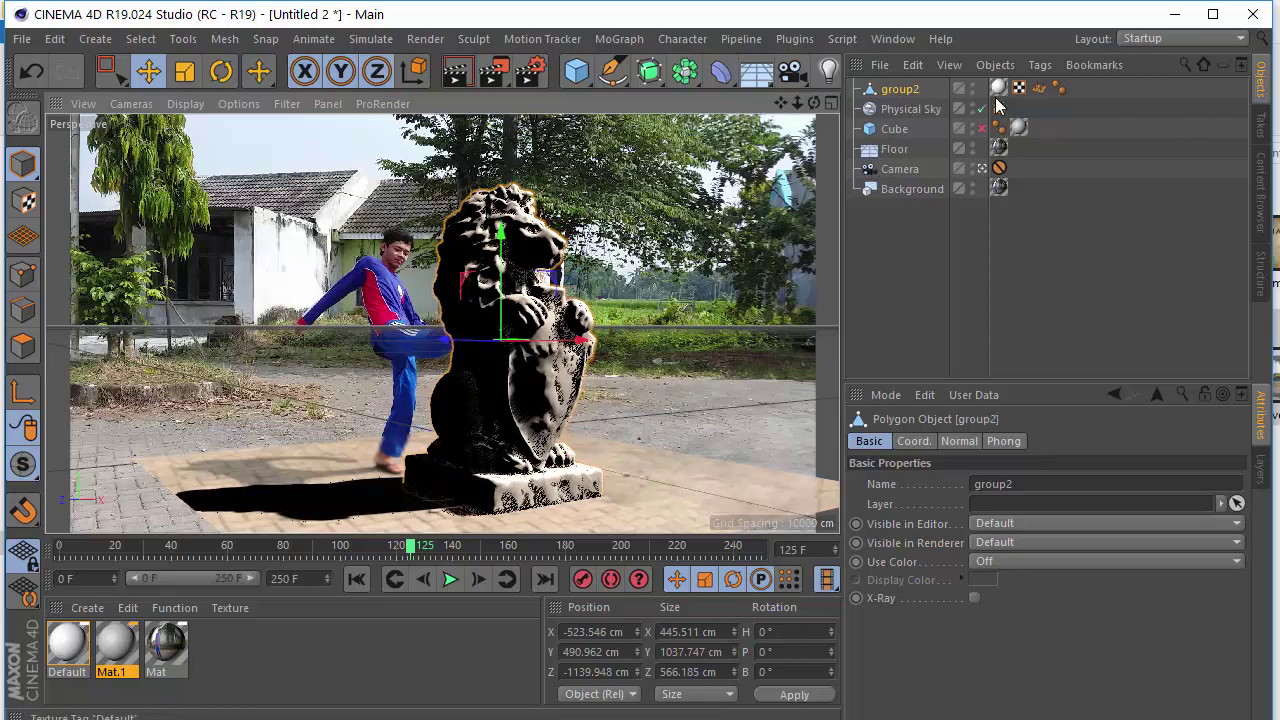
Rename group2 to 'Lion'.
{"action": "double_click", "coordinate": [903, 89]}
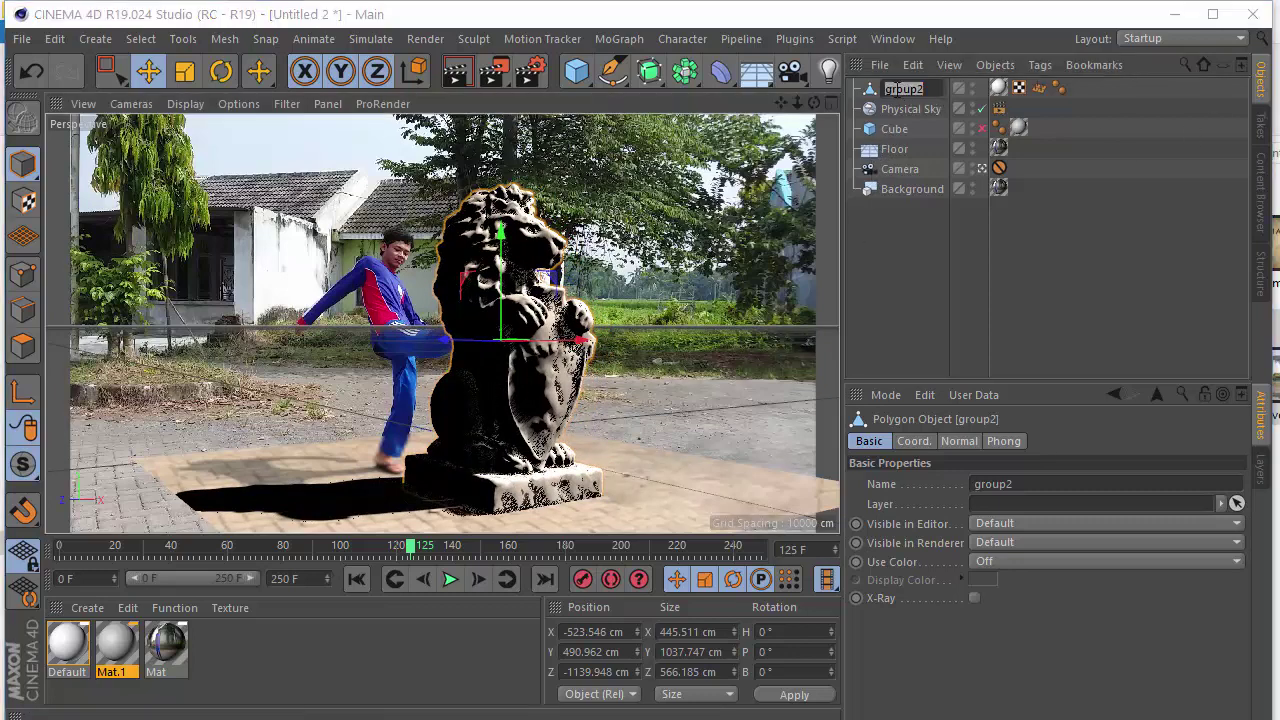
{"action": "type", "text": "Lion"}
{"action": "key", "text": "Return"}
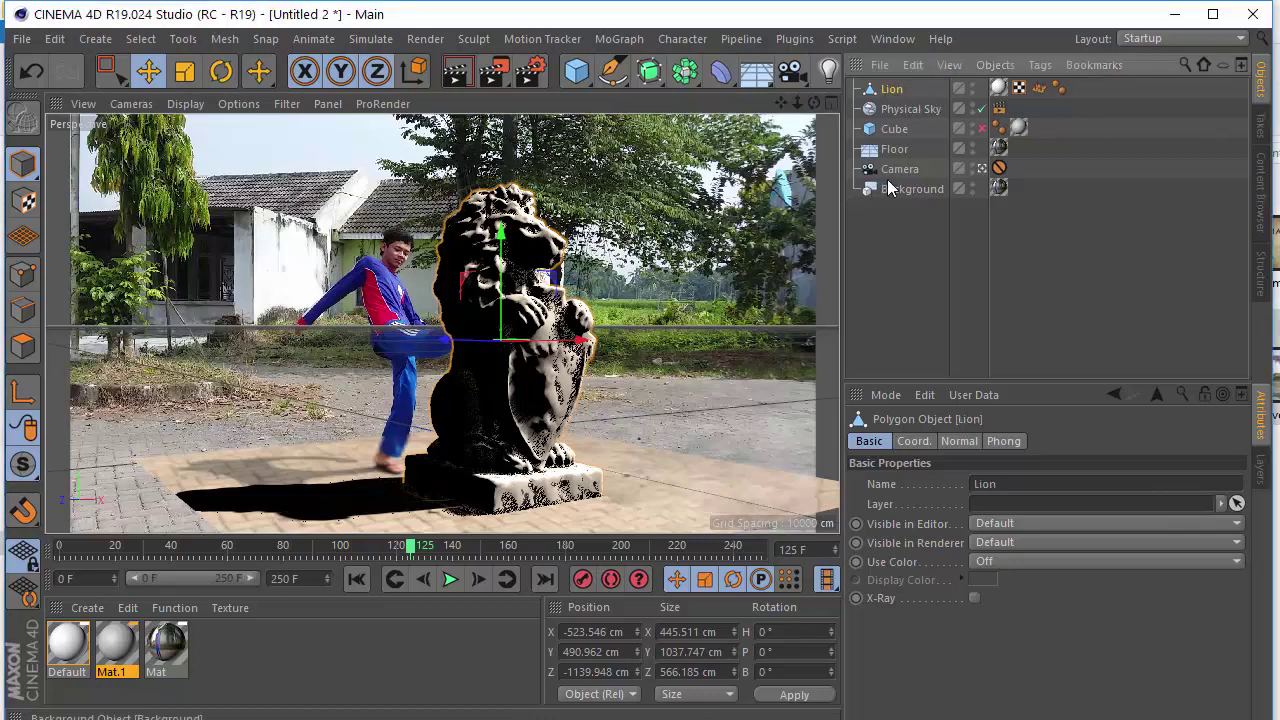
Add a Voronoi Fracture object and place Lion inside it.
{"action": "left_click", "coordinate": [628, 38]}
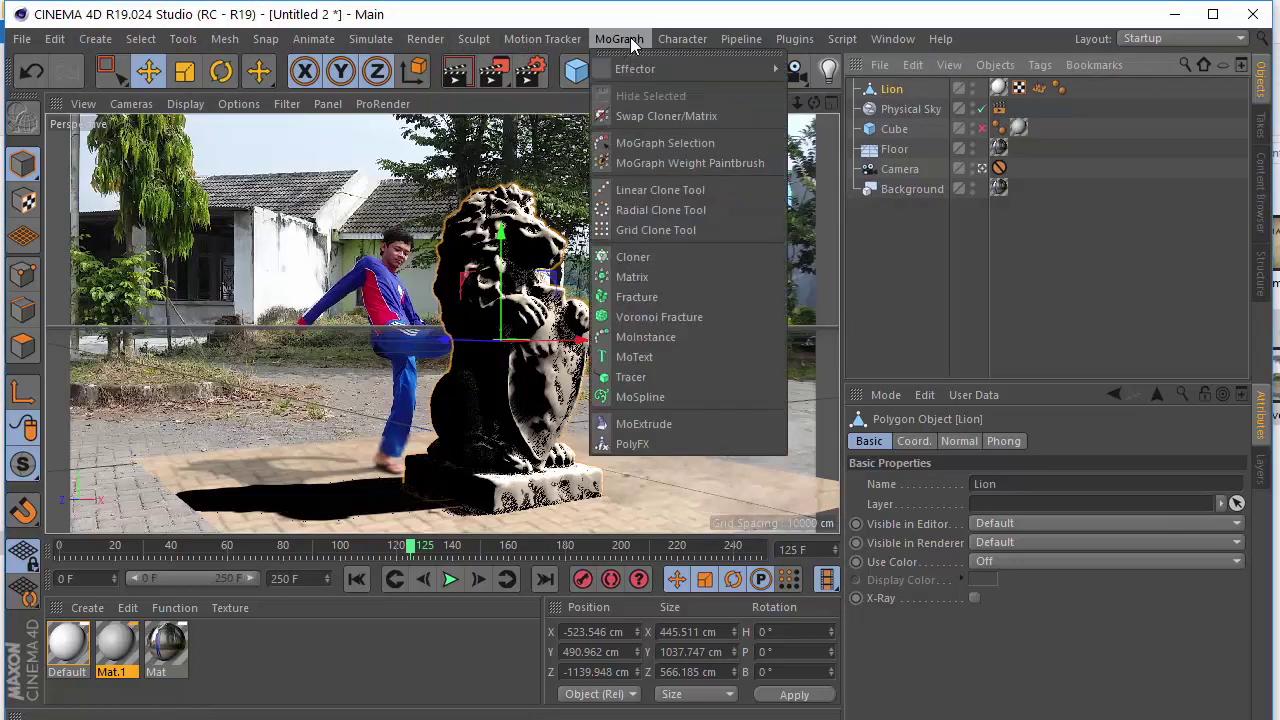
{"action": "left_click", "coordinate": [669, 317], "text": "alt"}
{"action": "left_click", "coordinate": [905, 110]}
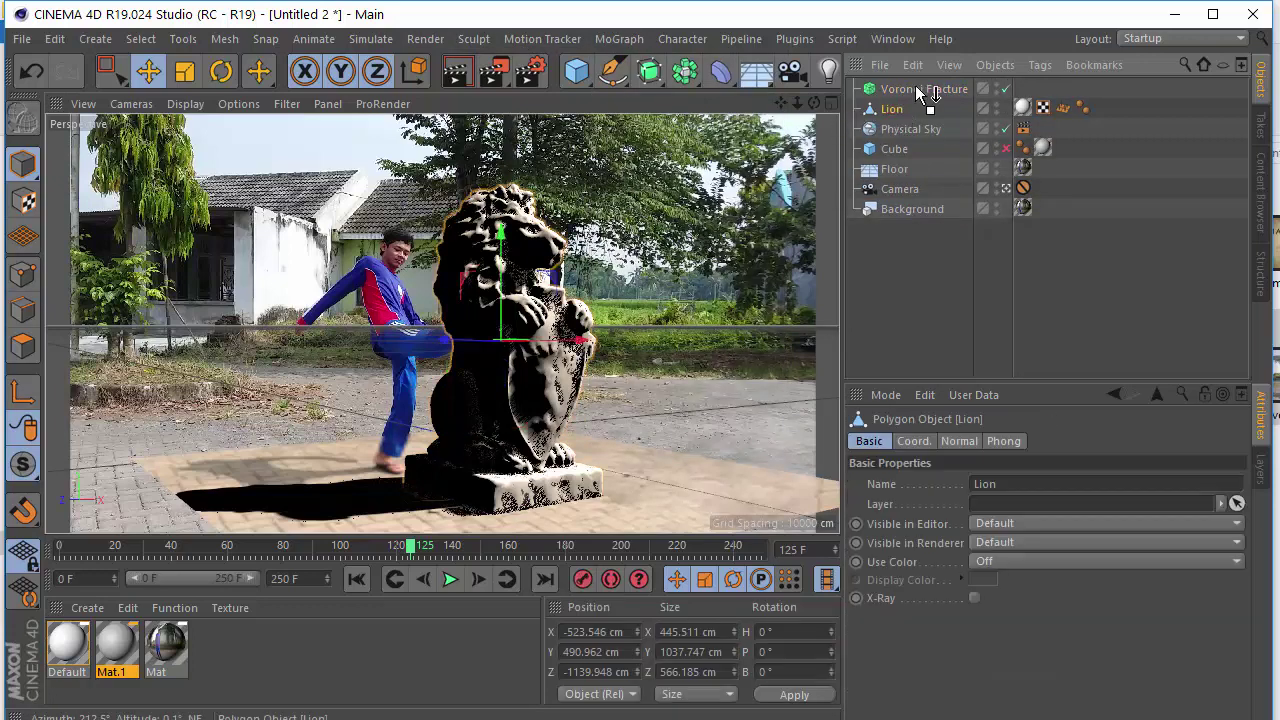
{"action": "left_click_drag", "start_coordinate": [915, 90], "coordinate": [913, 90]}
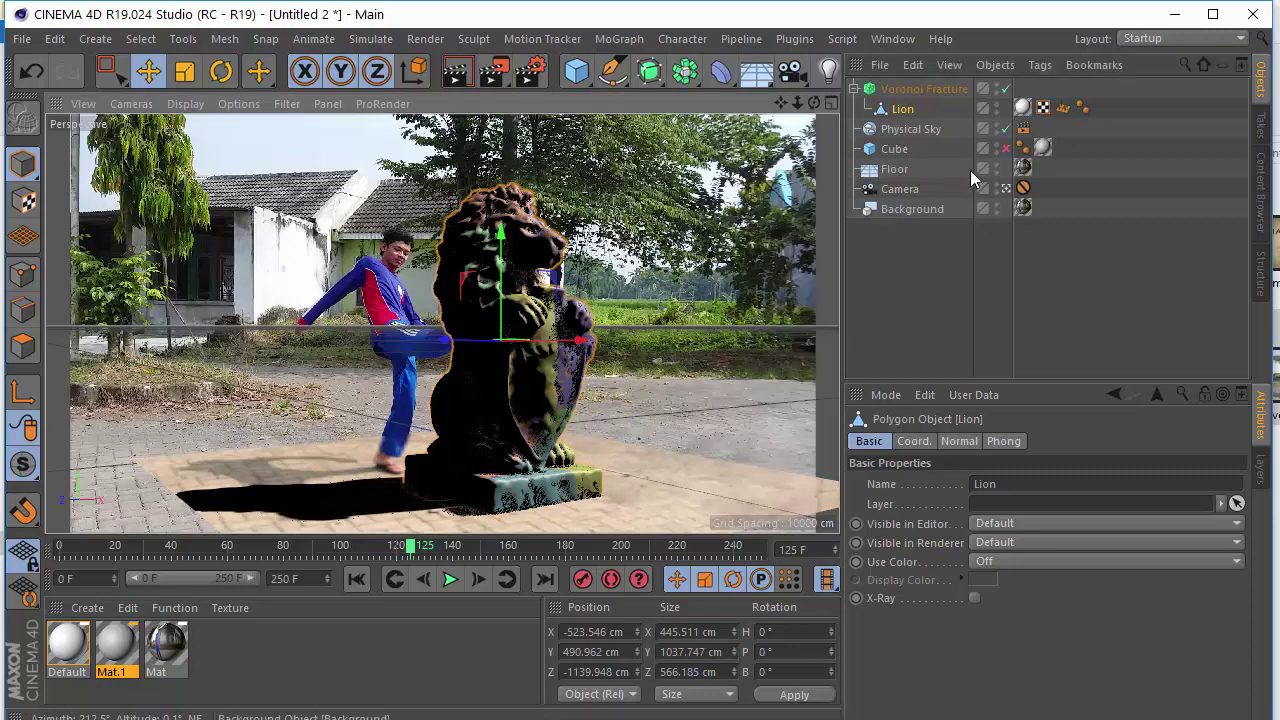
Hide the photo backdrop and turn off shadow display in the viewport.
{"action": "left_click", "coordinate": [1006, 188]}
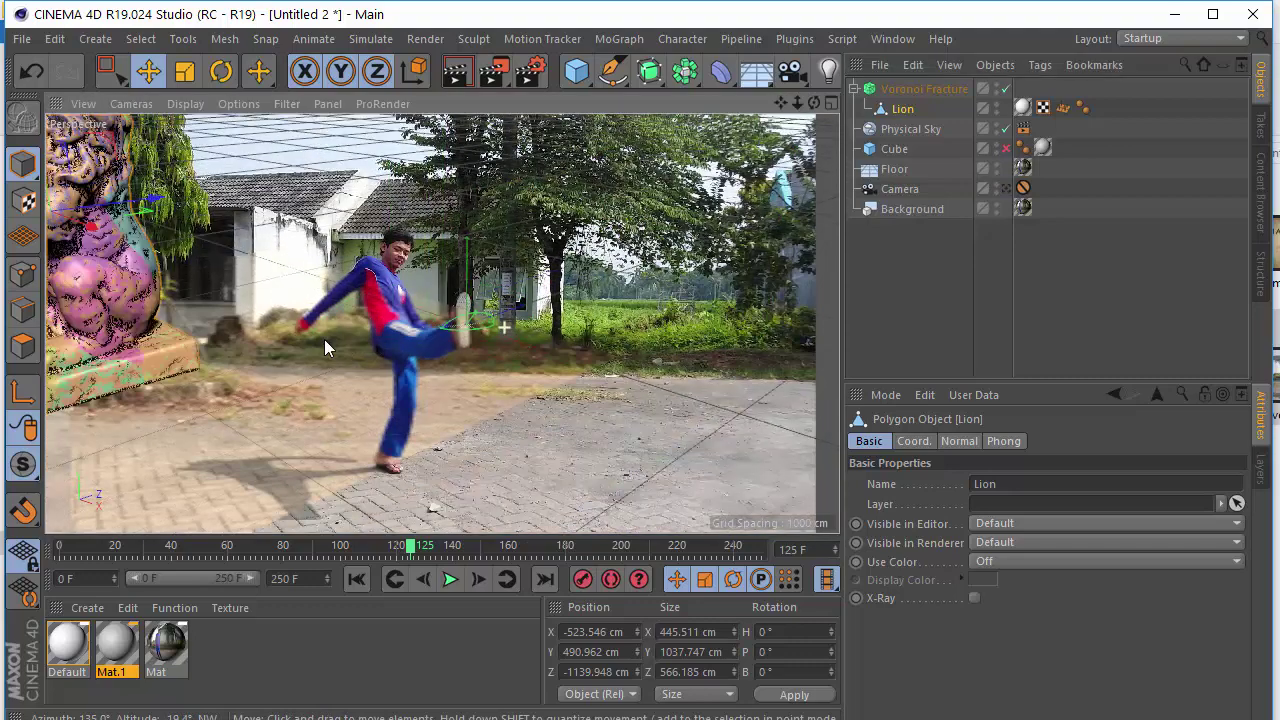
{"action": "left_click", "coordinate": [996, 204]}
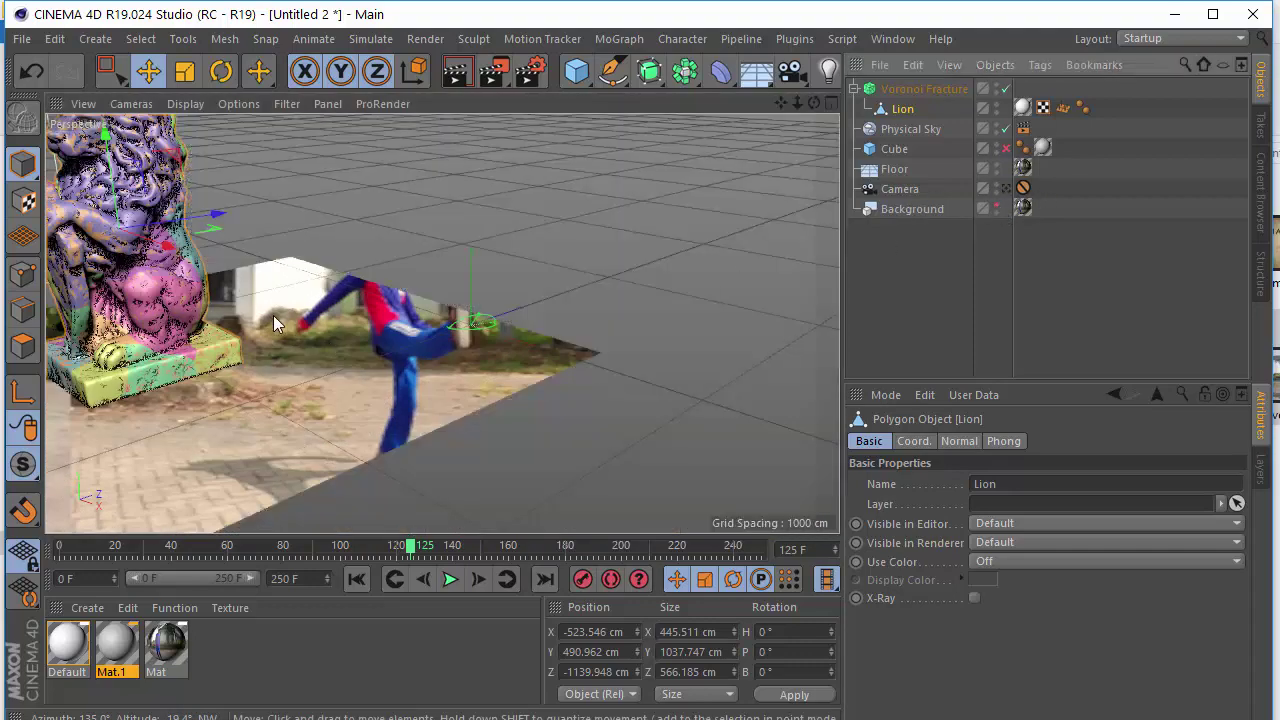
{"action": "left_click", "coordinate": [236, 104]}
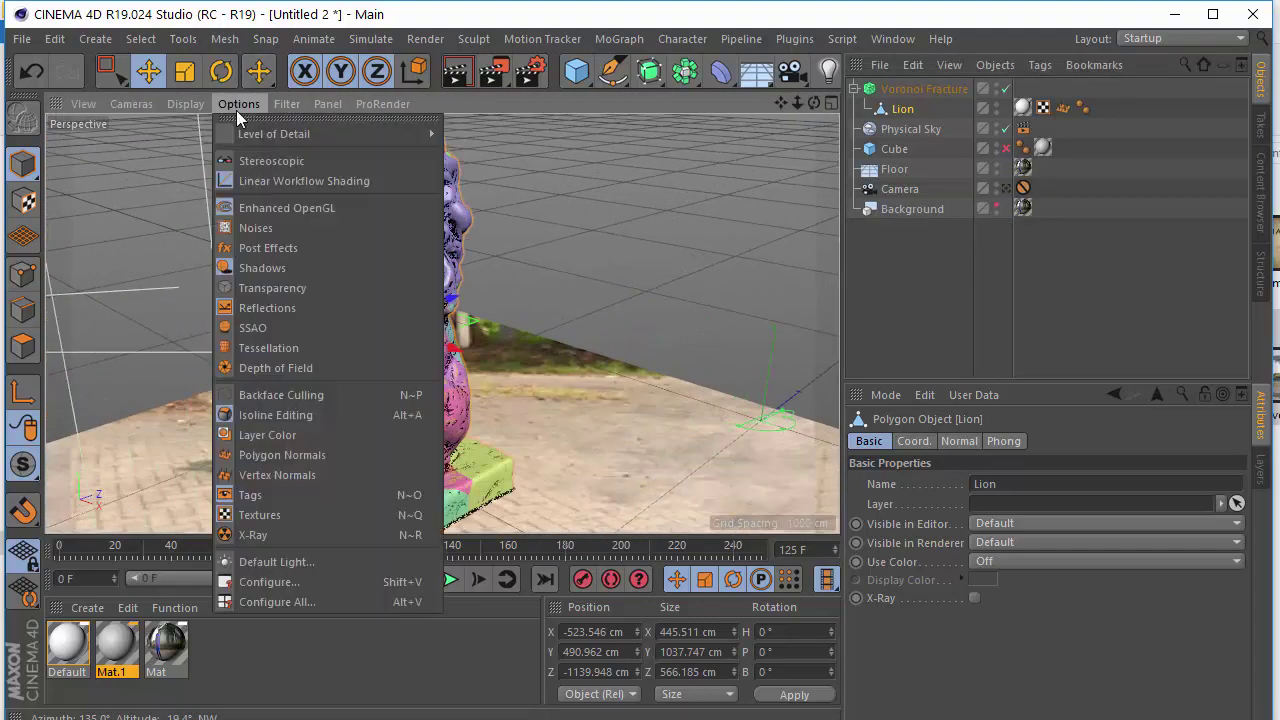
{"action": "left_click", "coordinate": [268, 272]}
{"action": "left_click_drag", "start_coordinate": [268, 272], "coordinate": [369, 320], "text": "alt"}
Enable Hollow Object on the Voronoi Fracture.
{"action": "scroll", "coordinate": [457, 364], "scroll_direction": "up", "scroll_amount": 5}
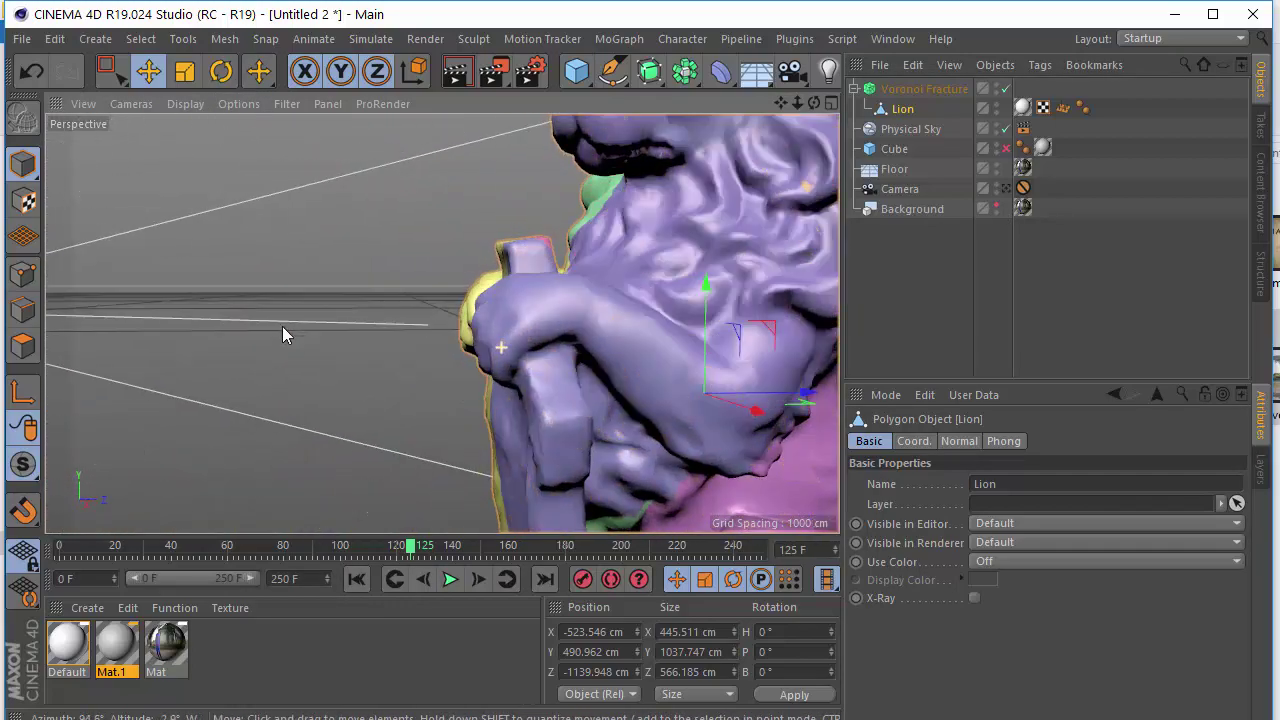
{"action": "left_click_drag", "start_coordinate": [282, 332], "coordinate": [433, 340], "text": "alt"}
{"action": "scroll", "coordinate": [446, 310], "scroll_direction": "down", "scroll_amount": 5}
{"action": "scroll", "coordinate": [589, 337], "scroll_direction": "up", "scroll_amount": 2}
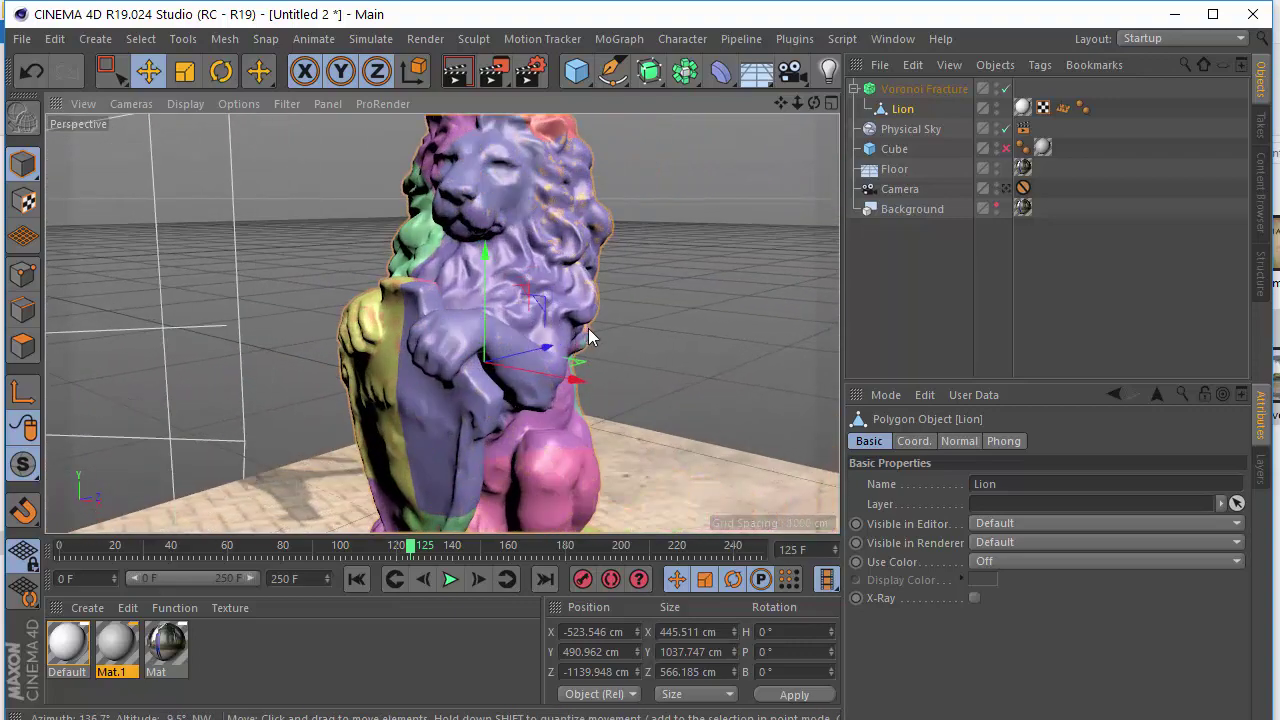
{"action": "left_click_drag", "start_coordinate": [589, 337], "coordinate": [495, 279], "text": "alt"}
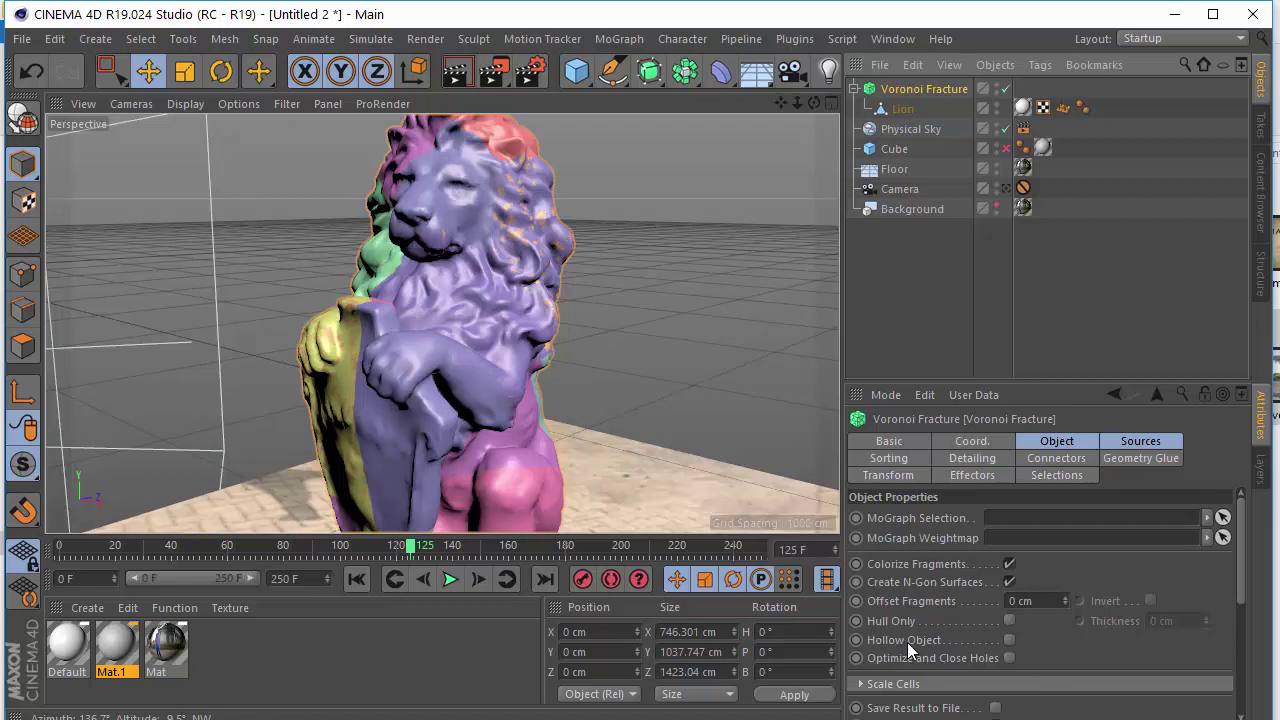
{"action": "left_click", "coordinate": [1009, 640]}
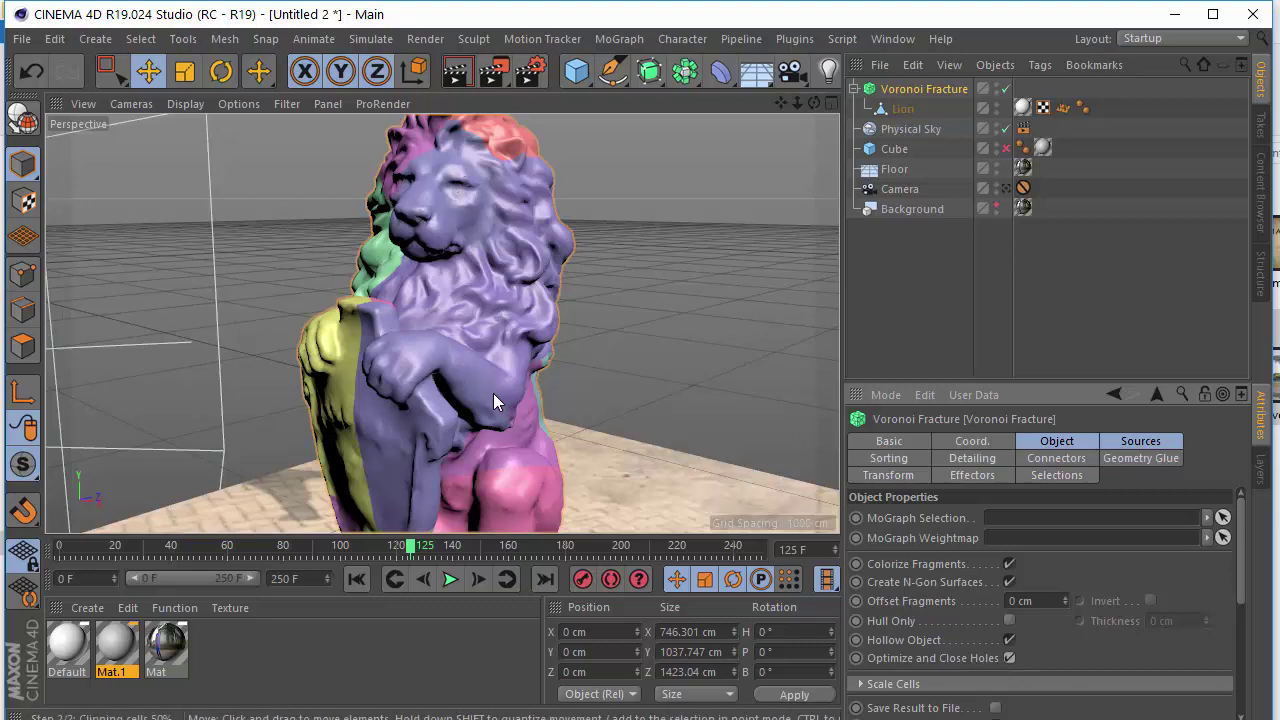
Orbit and zoom to inspect the hollow fractured lion from its side and front.
{"action": "mouse_move", "coordinate": [474, 393]}
{"action": "left_mouse_down", "text": "alt"}
{"action": "mouse_move", "coordinate": [495, 435]}
{"action": "mouse_move", "coordinate": [364, 431]}
{"action": "mouse_move", "coordinate": [440, 376]}
{"action": "mouse_move", "coordinate": [734, 403]}
{"action": "mouse_move", "coordinate": [646, 397]}
{"action": "mouse_move", "coordinate": [495, 424]}
{"action": "mouse_move", "coordinate": [424, 406]}
{"action": "mouse_move", "coordinate": [475, 385]}
{"action": "left_mouse_up", "text": "alt"}
{"action": "mouse_move", "coordinate": [553, 375]}
{"action": "left_mouse_down", "text": "alt"}
{"action": "mouse_move", "coordinate": [489, 425]}
{"action": "mouse_move", "coordinate": [457, 423]}
{"action": "mouse_move", "coordinate": [505, 457]}
{"action": "mouse_move", "coordinate": [312, 428]}
{"action": "mouse_move", "coordinate": [405, 484]}
{"action": "mouse_move", "coordinate": [462, 436]}
{"action": "mouse_move", "coordinate": [514, 467]}
{"action": "mouse_move", "coordinate": [652, 422]}
{"action": "mouse_move", "coordinate": [492, 448]}
{"action": "mouse_move", "coordinate": [556, 350]}
{"action": "left_mouse_up", "text": "alt"}
{"action": "right_click_drag", "start_coordinate": [556, 350], "coordinate": [476, 385], "text": "alt"}
{"action": "right_click_drag", "start_coordinate": [515, 431], "coordinate": [459, 396], "text": "alt"}
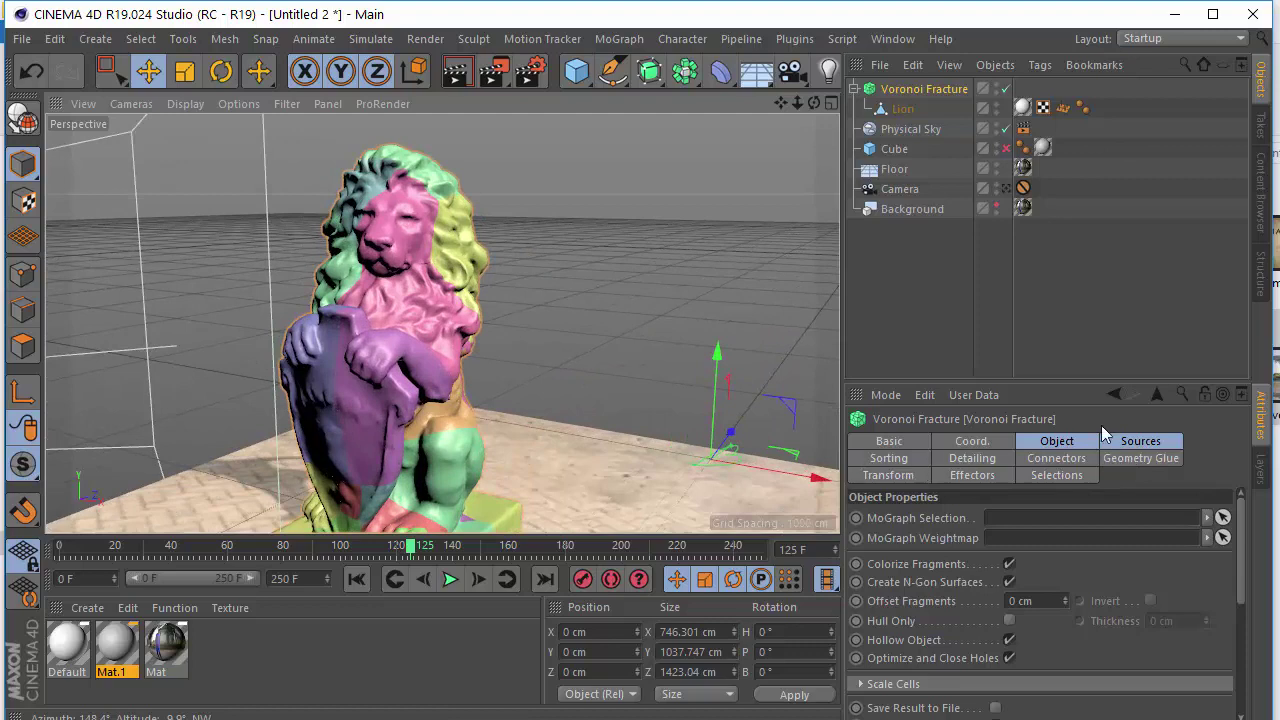
Set the Voronoi Fracture's Point Amount to 250 in the Sources tab.
{"action": "left_click", "coordinate": [1130, 442]}
{"action": "left_click", "coordinate": [972, 570]}
{"action": "scroll", "coordinate": [858, 581], "scroll_direction": "down", "scroll_amount": 3}
{"action": "left_click_drag", "start_coordinate": [990, 638], "coordinate": [952, 637]}
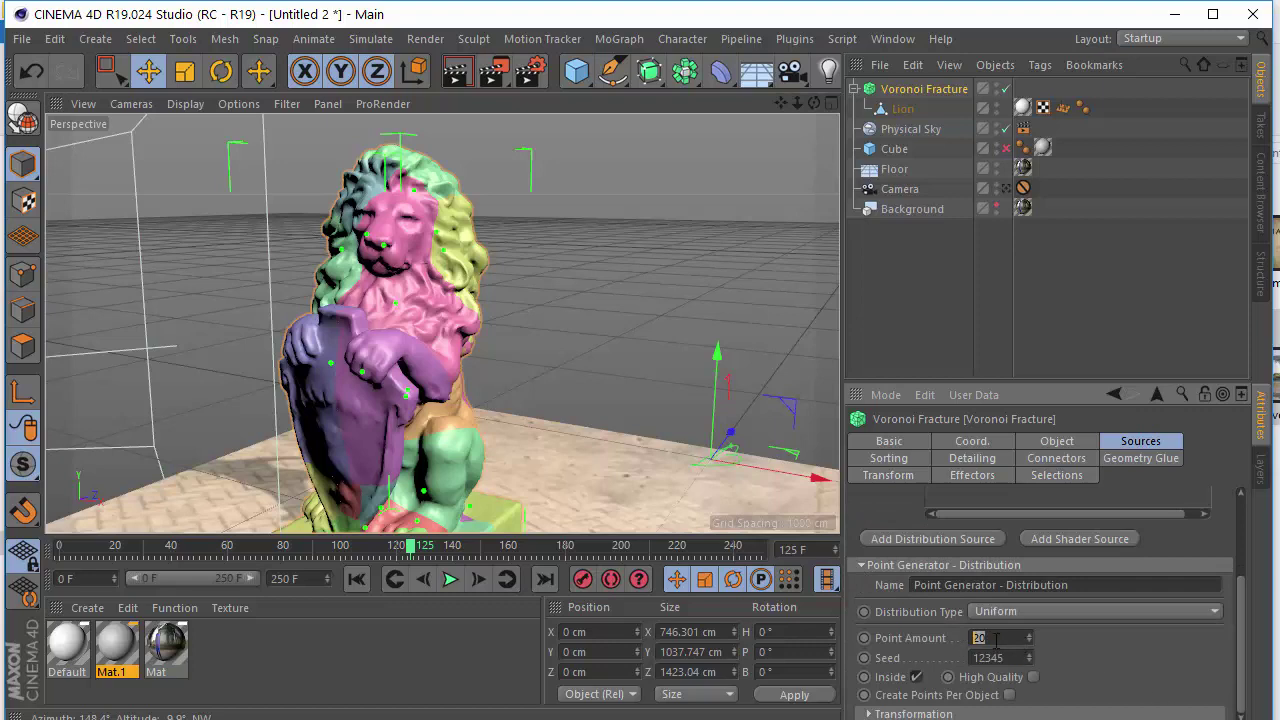
{"action": "type", "text": "250"}
{"action": "key", "text": "Return"}
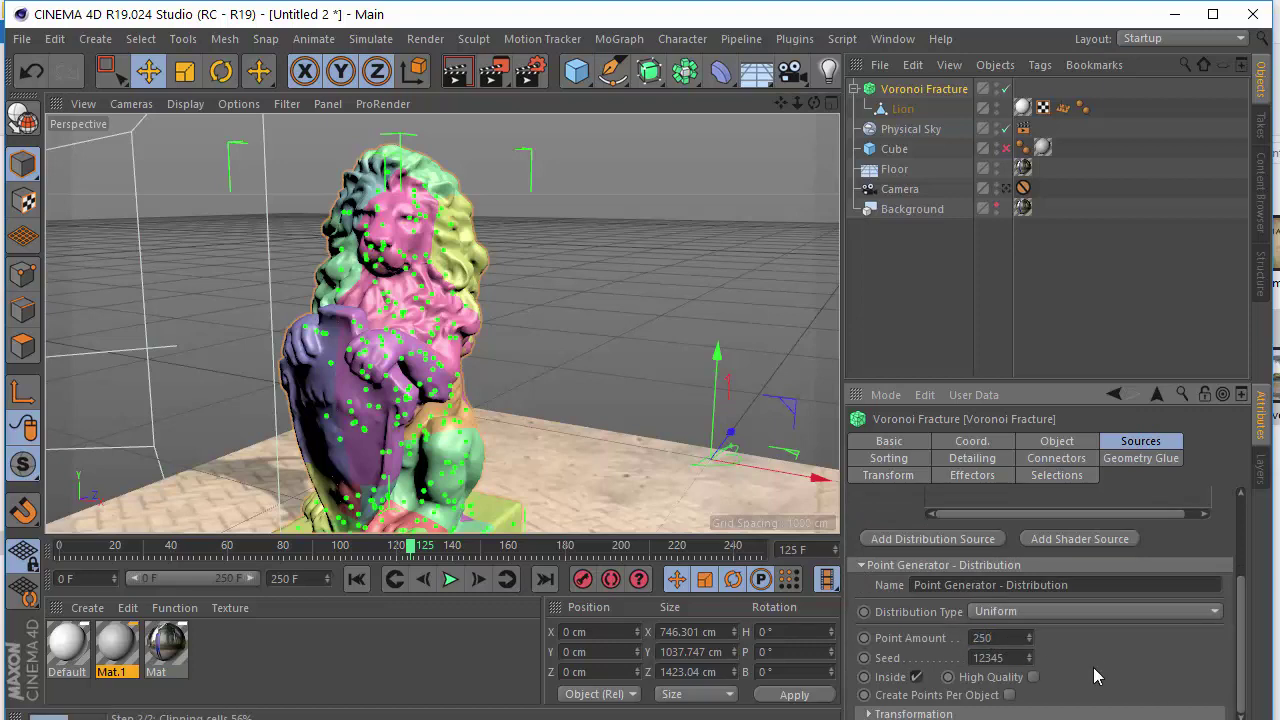
{"action": "left_click_drag", "start_coordinate": [305, 335], "coordinate": [360, 345], "text": "alt"}
Uncheck Colorize Fragments in the Object tab after reviewing the Detailing settings.
{"action": "left_click", "coordinate": [975, 460]}
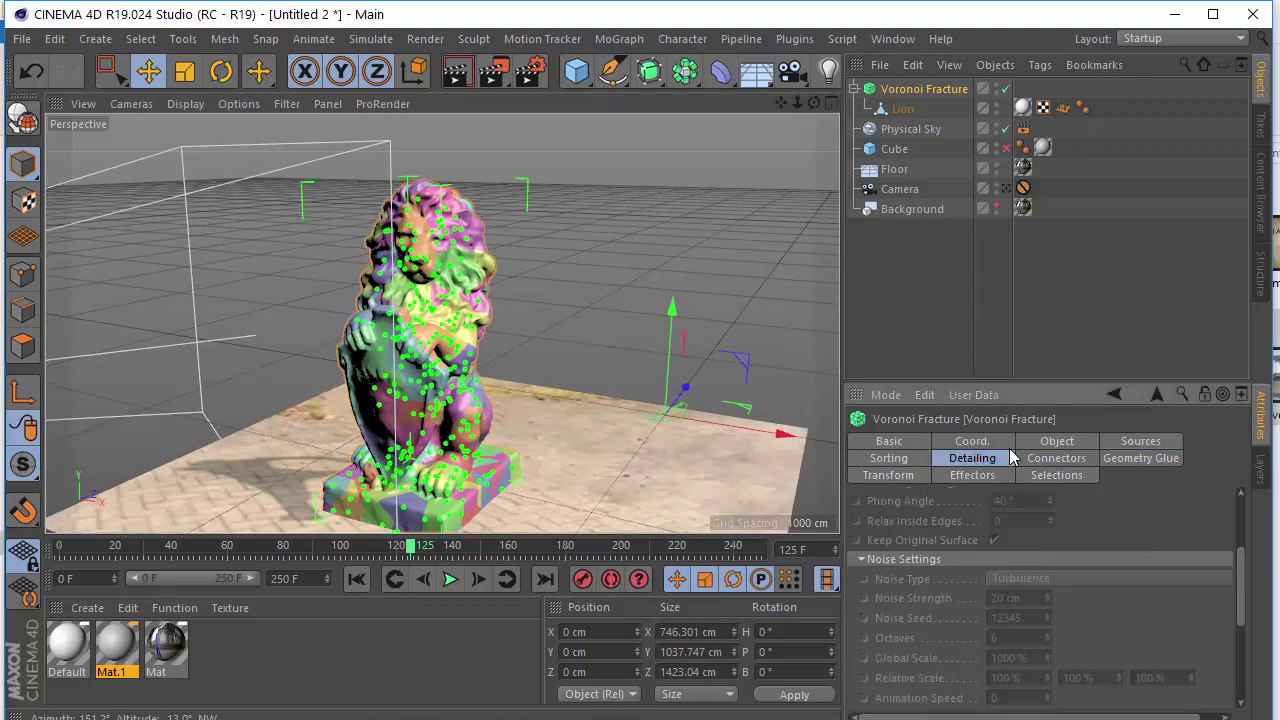
{"action": "left_click", "coordinate": [1042, 446]}
{"action": "left_click", "coordinate": [1148, 443]}
{"action": "left_click", "coordinate": [1028, 448]}
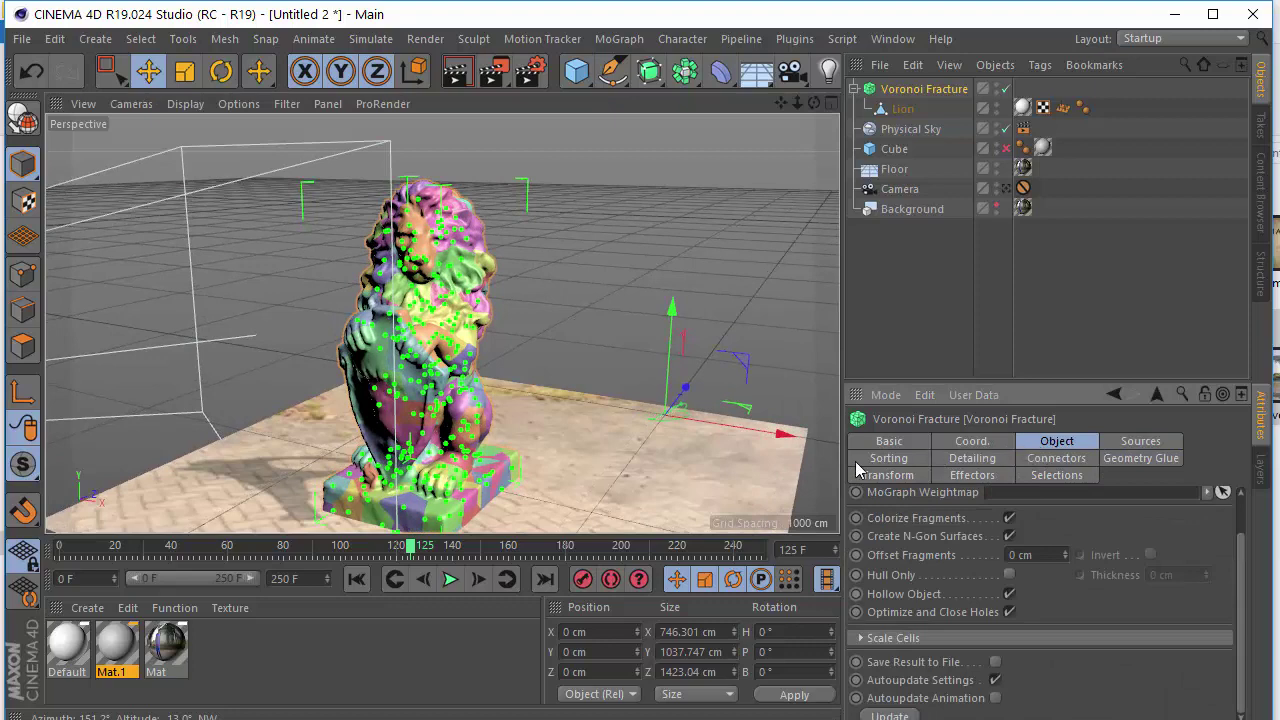
{"action": "left_click", "coordinate": [975, 460]}
{"action": "scroll", "coordinate": [1028, 600], "scroll_direction": "up", "scroll_amount": 2}
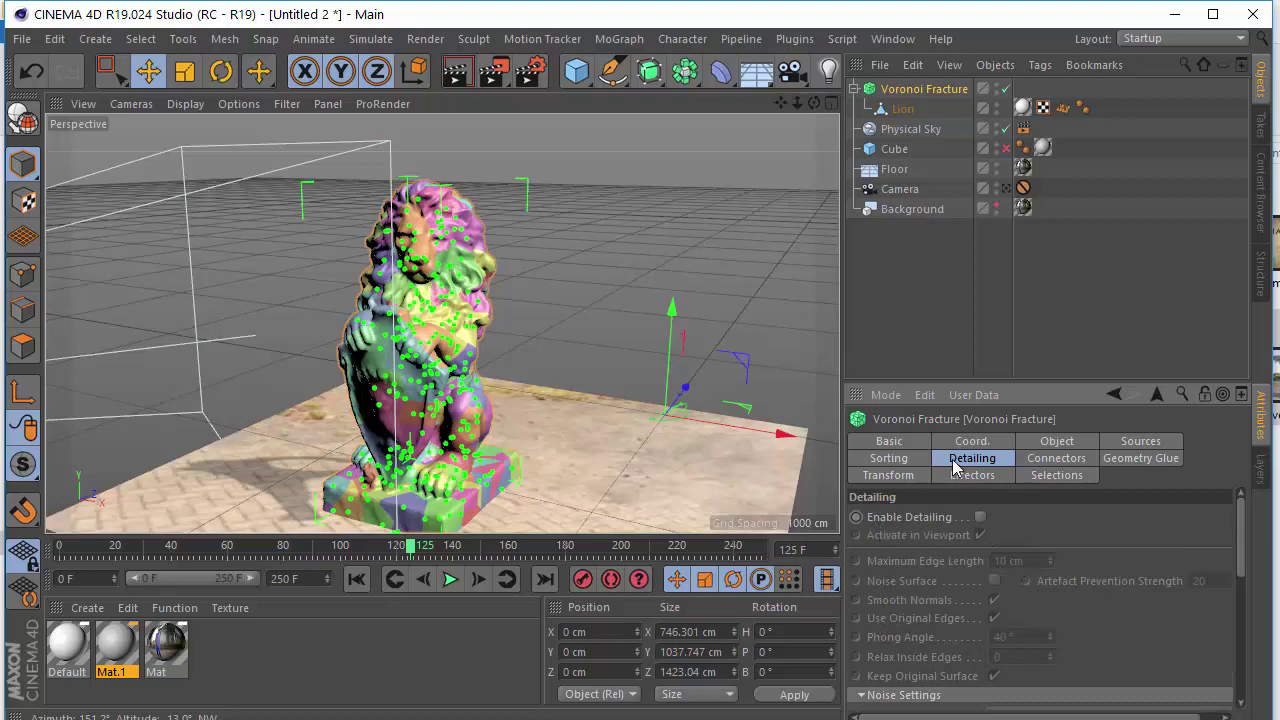
{"action": "left_click", "coordinate": [1057, 441]}
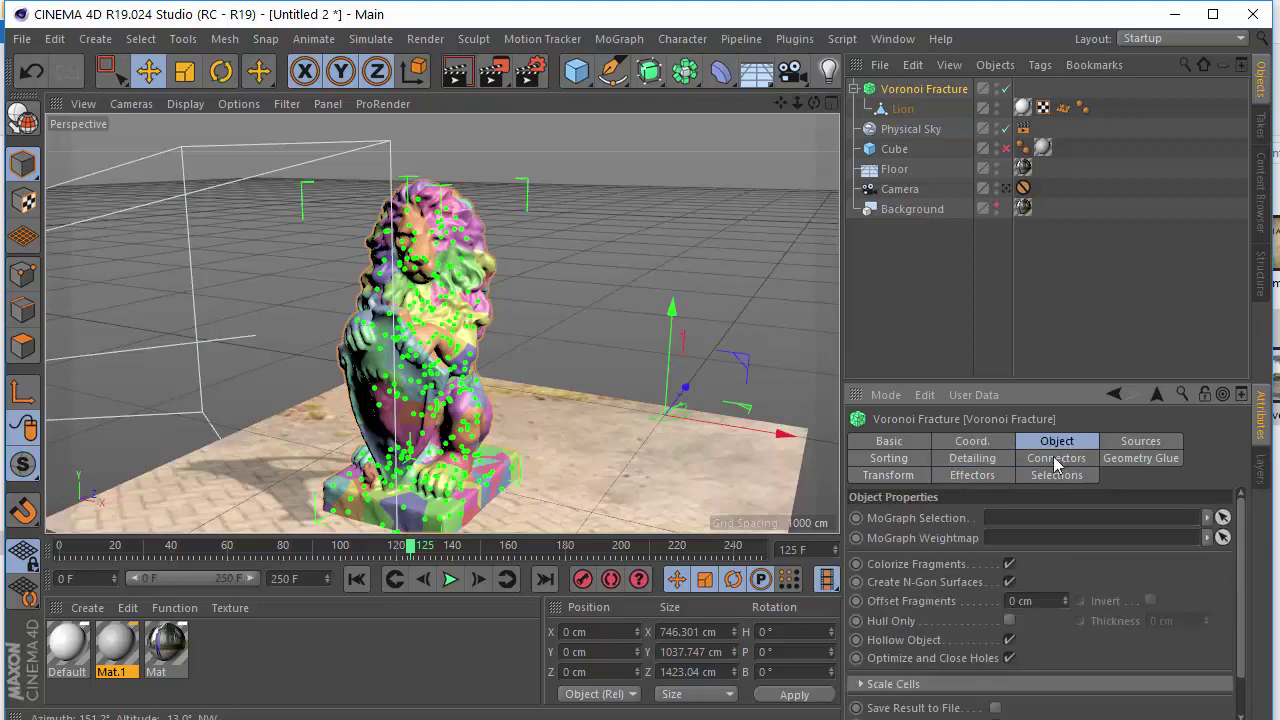
{"action": "left_click_drag", "start_coordinate": [720, 432], "coordinate": [521, 421], "text": "alt"}
{"action": "left_click", "coordinate": [1010, 564]}
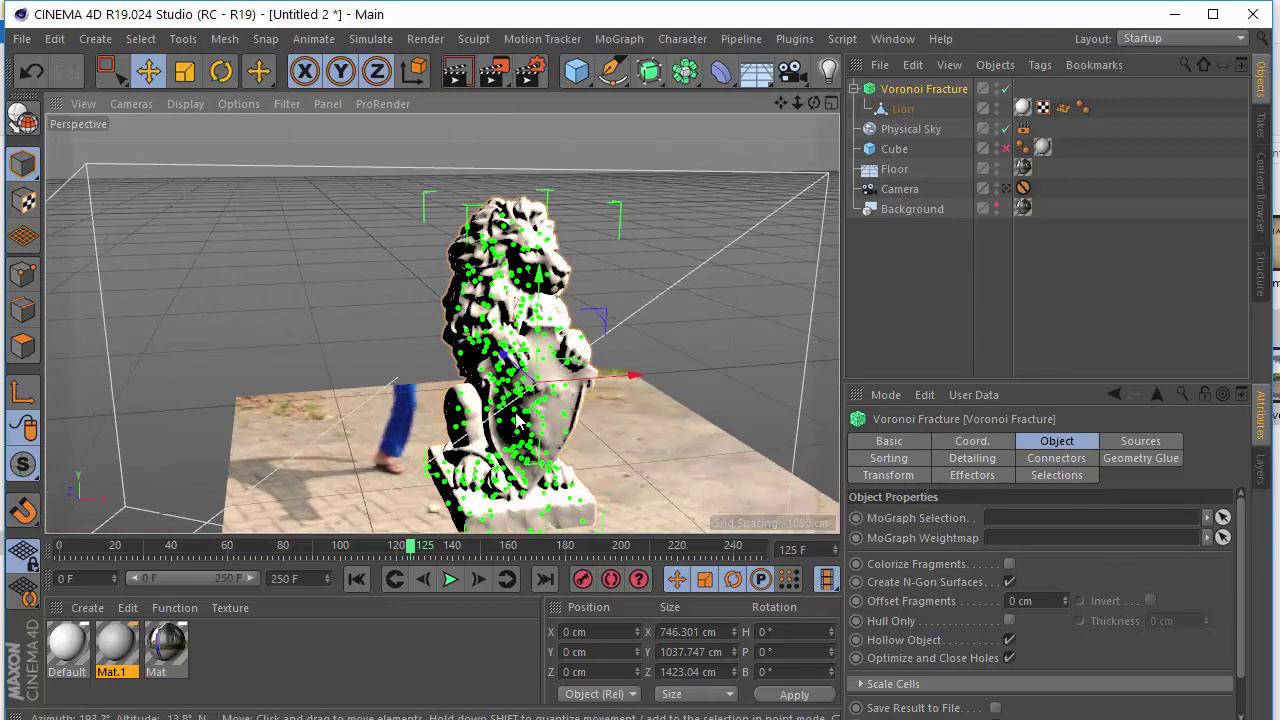
Add a Rigid Body tag to the Voronoi Fracture.
{"action": "right_click", "coordinate": [918, 92]}
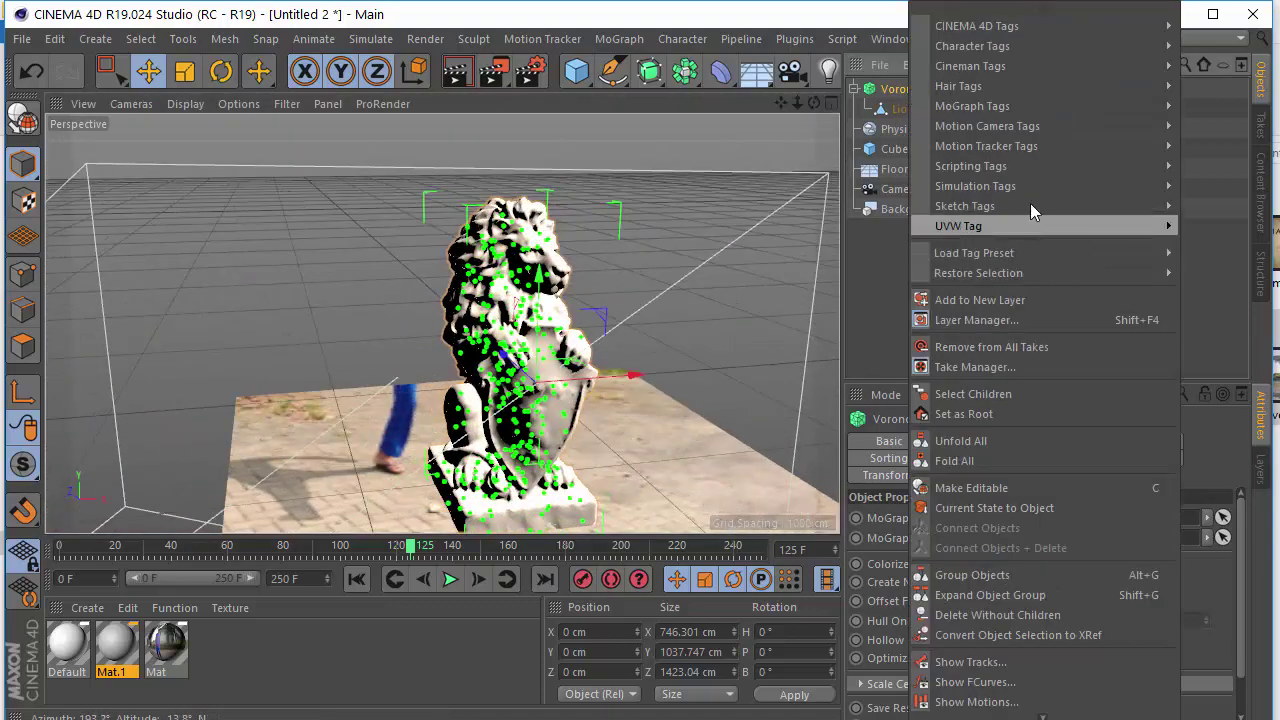
{"action": "mouse_move", "coordinate": [1032, 179]}
{"action": "left_click", "coordinate": [1213, 189]}
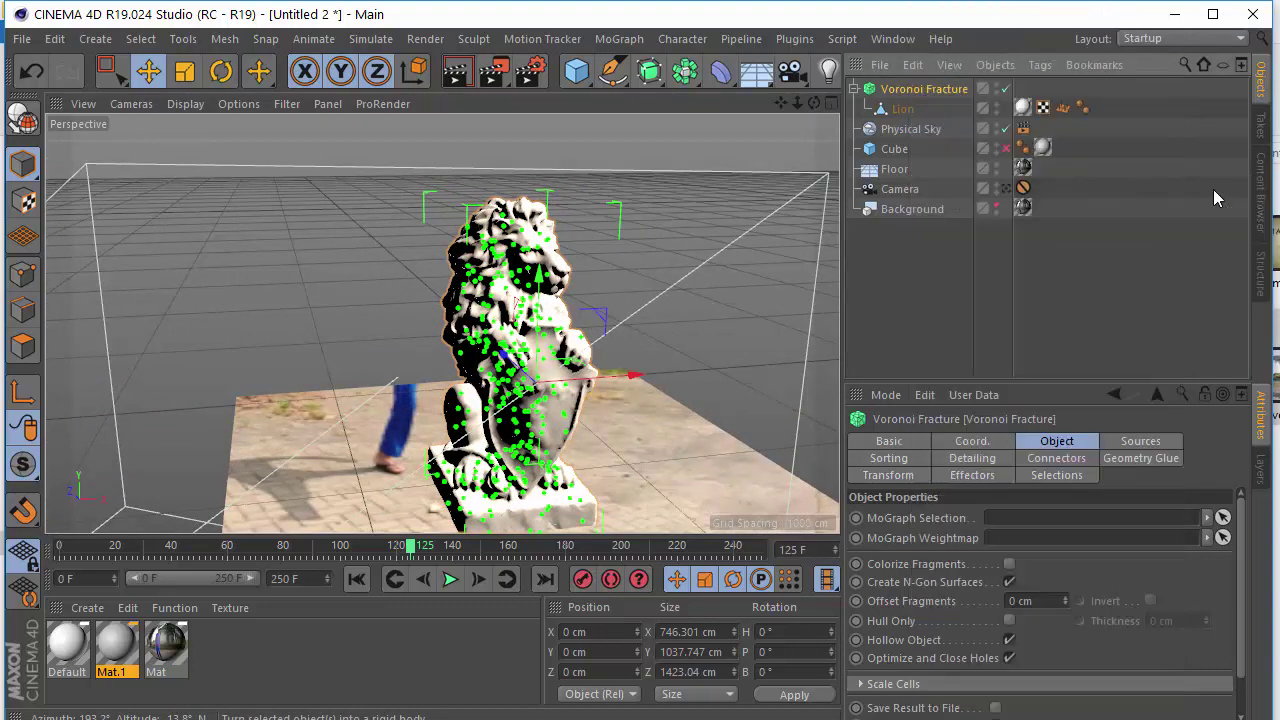
Add a Collider Body tag to the Floor.
{"action": "left_click", "coordinate": [894, 169]}
{"action": "right_click", "coordinate": [894, 169]}
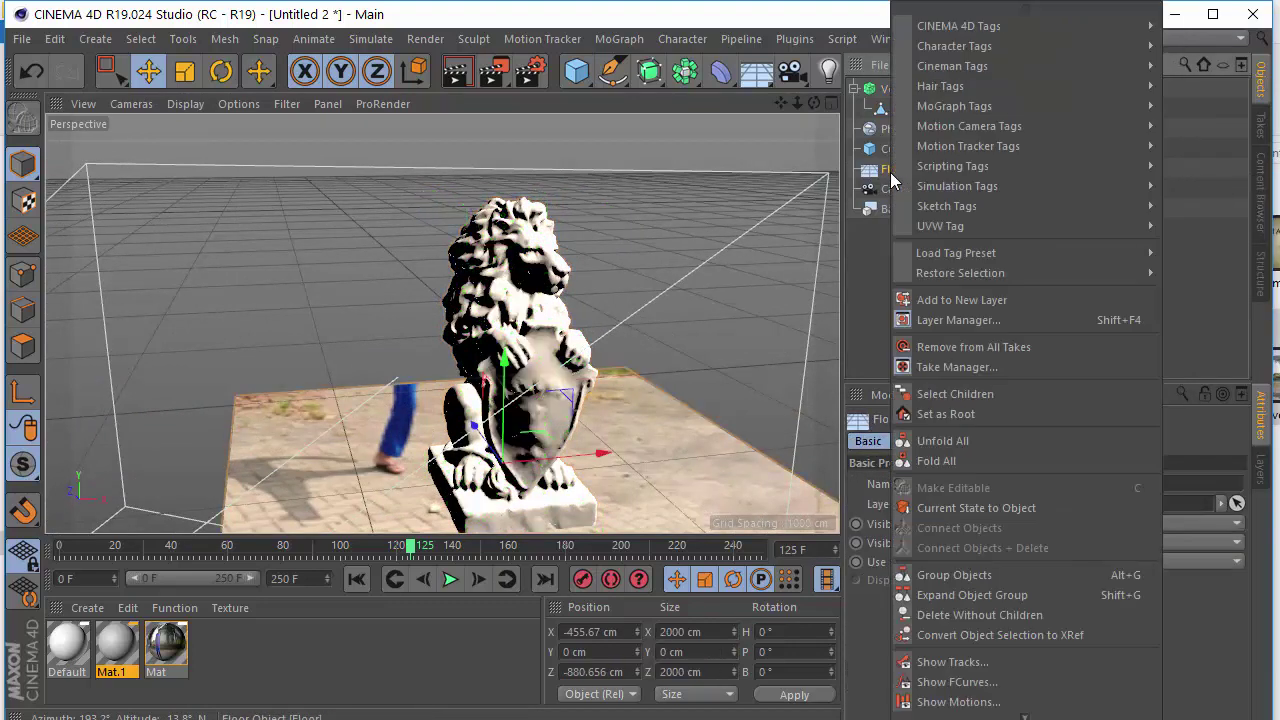
{"action": "mouse_move", "coordinate": [1042, 179]}
{"action": "left_click", "coordinate": [1210, 226]}
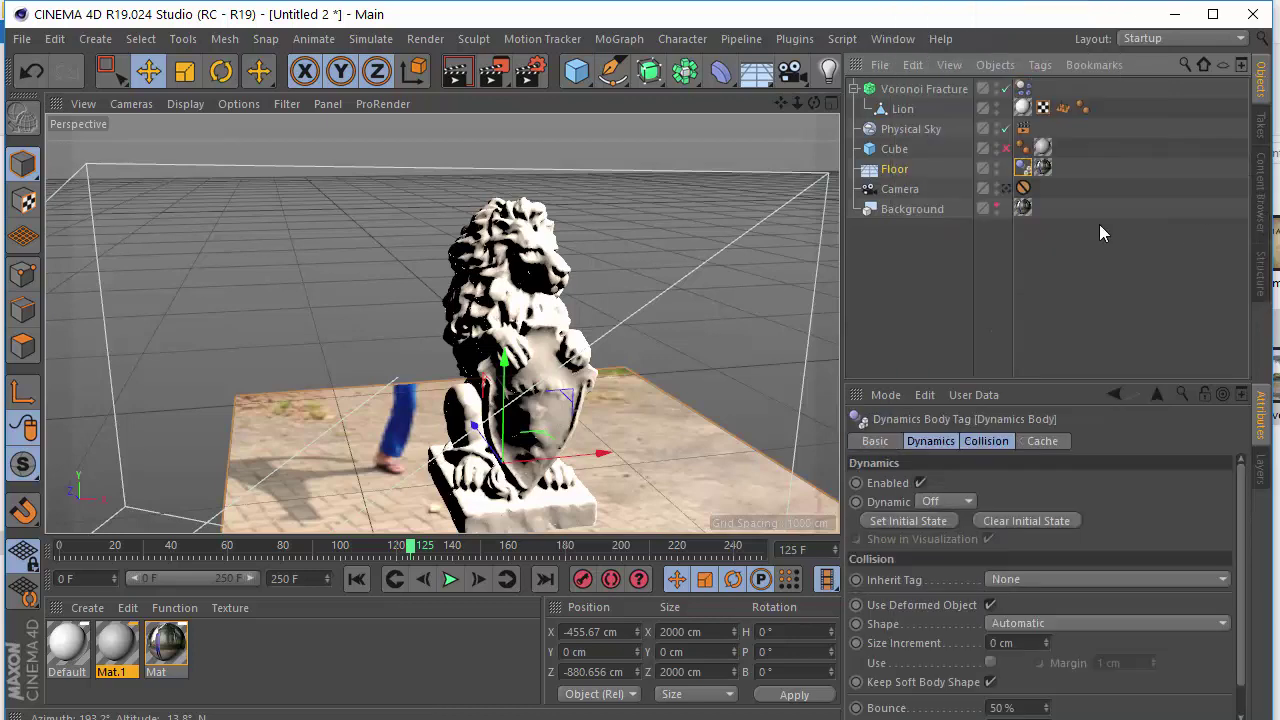
Play the simulation to watch the lion crumble, then rewind to frame 0.
{"action": "mouse_move", "coordinate": [560, 370]}
{"action": "left_mouse_down", "text": "alt"}
{"action": "mouse_move", "coordinate": [667, 360]}
{"action": "mouse_move", "coordinate": [545, 367]}
{"action": "left_mouse_up", "text": "alt"}
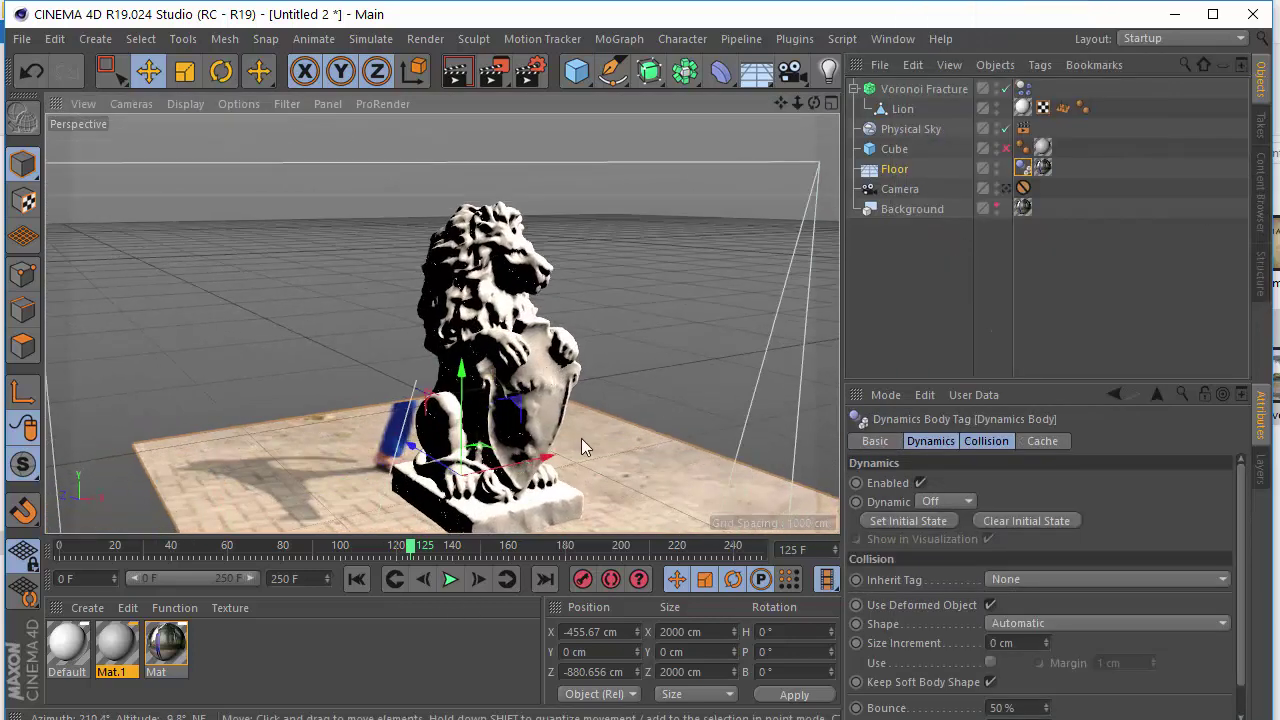
{"action": "left_click_drag", "start_coordinate": [583, 438], "coordinate": [553, 400], "text": "alt"}
{"action": "left_click", "coordinate": [450, 579]}
{"action": "left_click", "coordinate": [450, 579]}
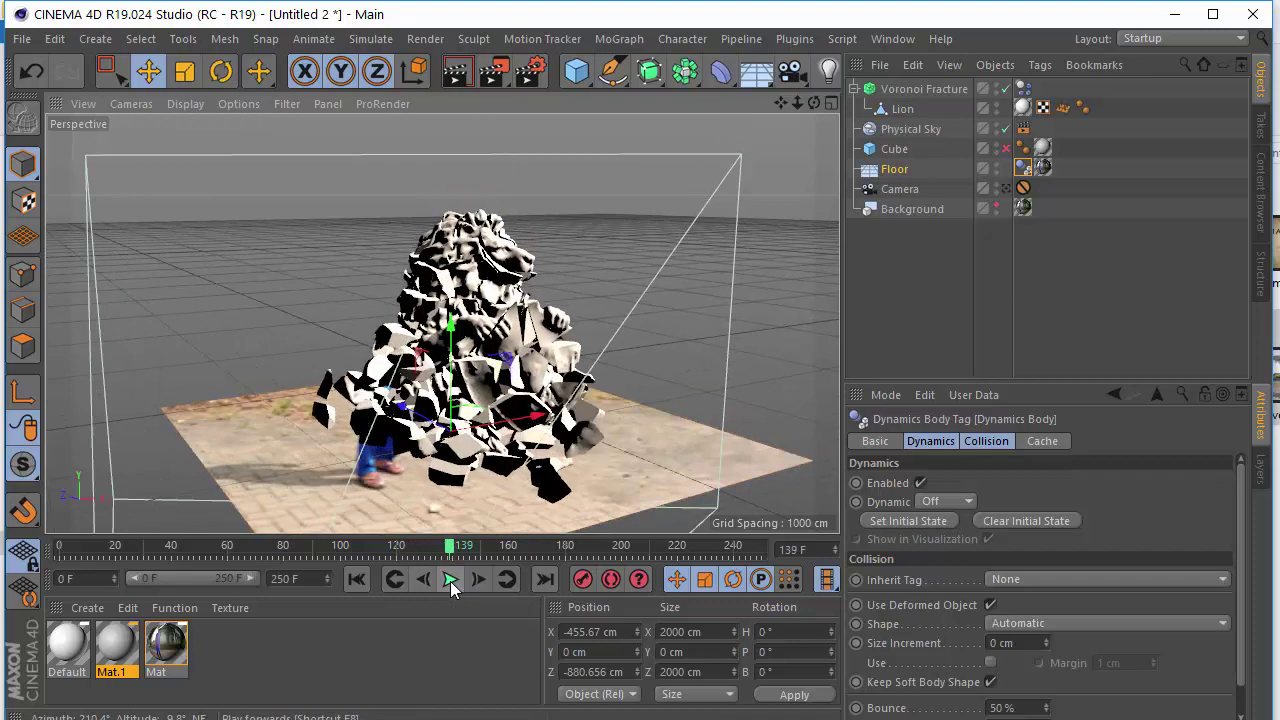
{"action": "left_click", "coordinate": [366, 579]}
{"action": "scroll", "coordinate": [510, 400], "scroll_direction": "up", "scroll_amount": 3}
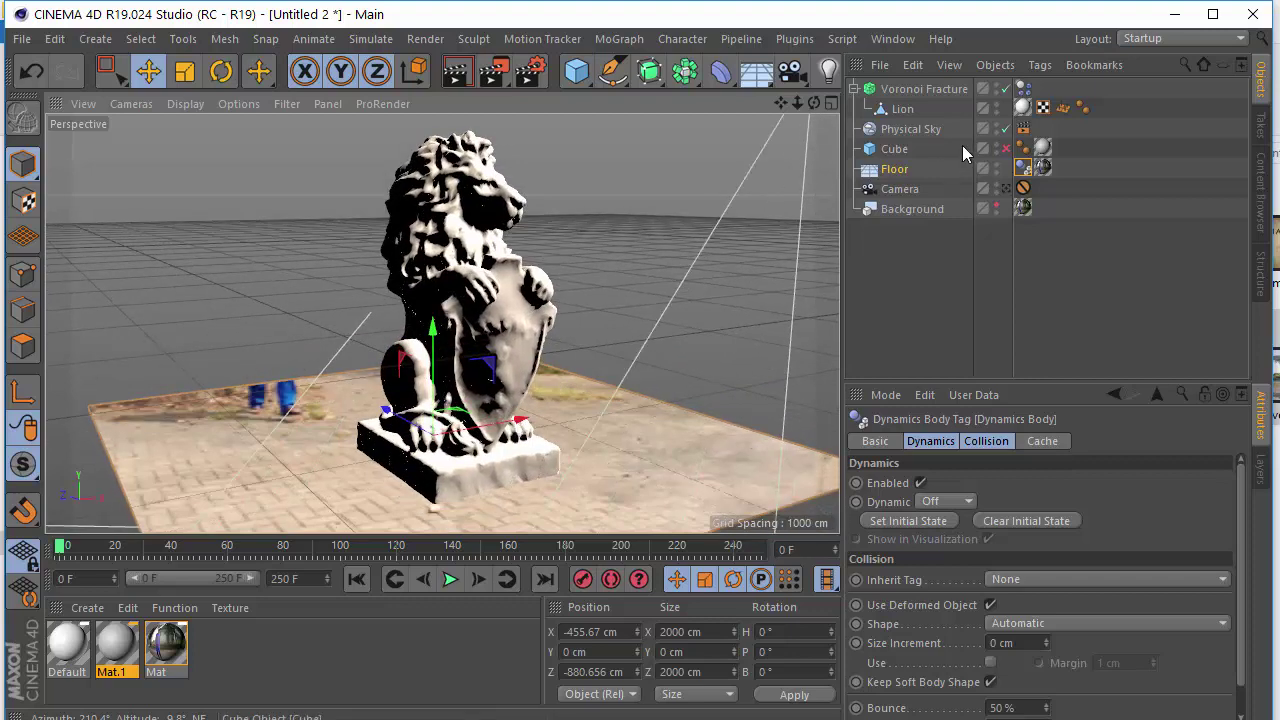
Create a Fixed Connector on the Voronoi Fracture, then play and rewind to test it.
{"action": "left_click", "coordinate": [922, 89]}
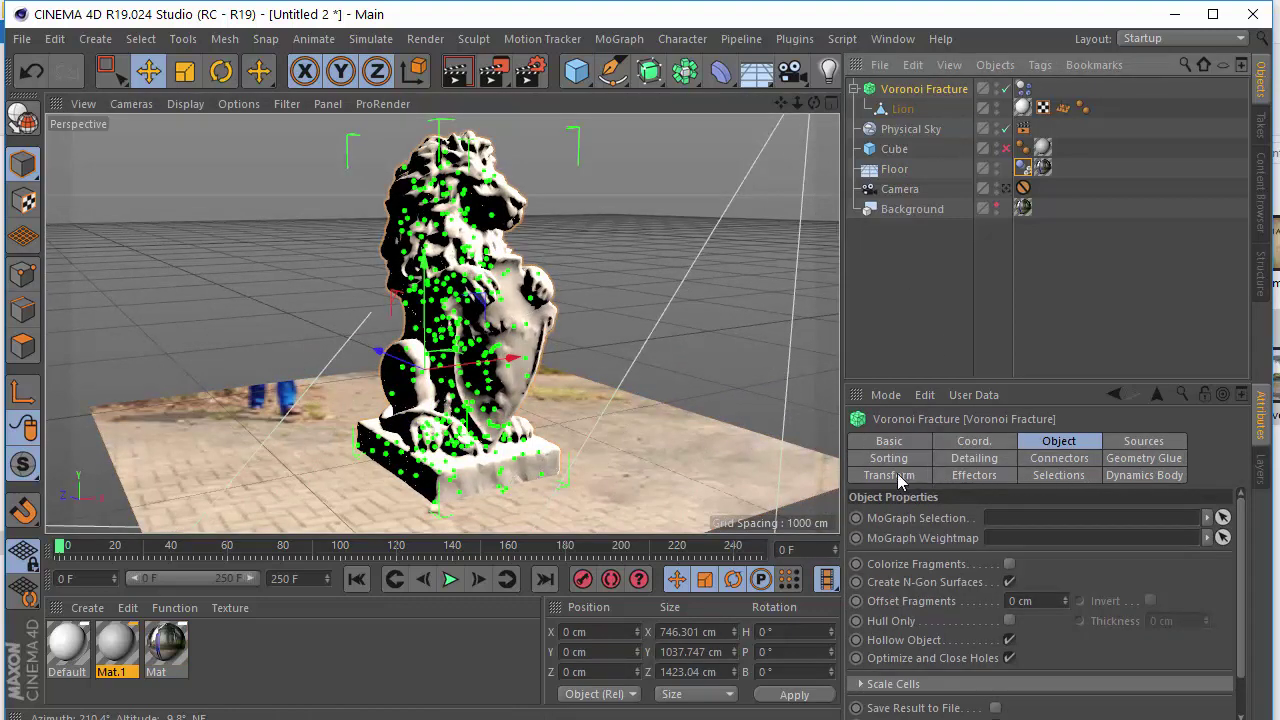
{"action": "left_click", "coordinate": [1056, 459]}
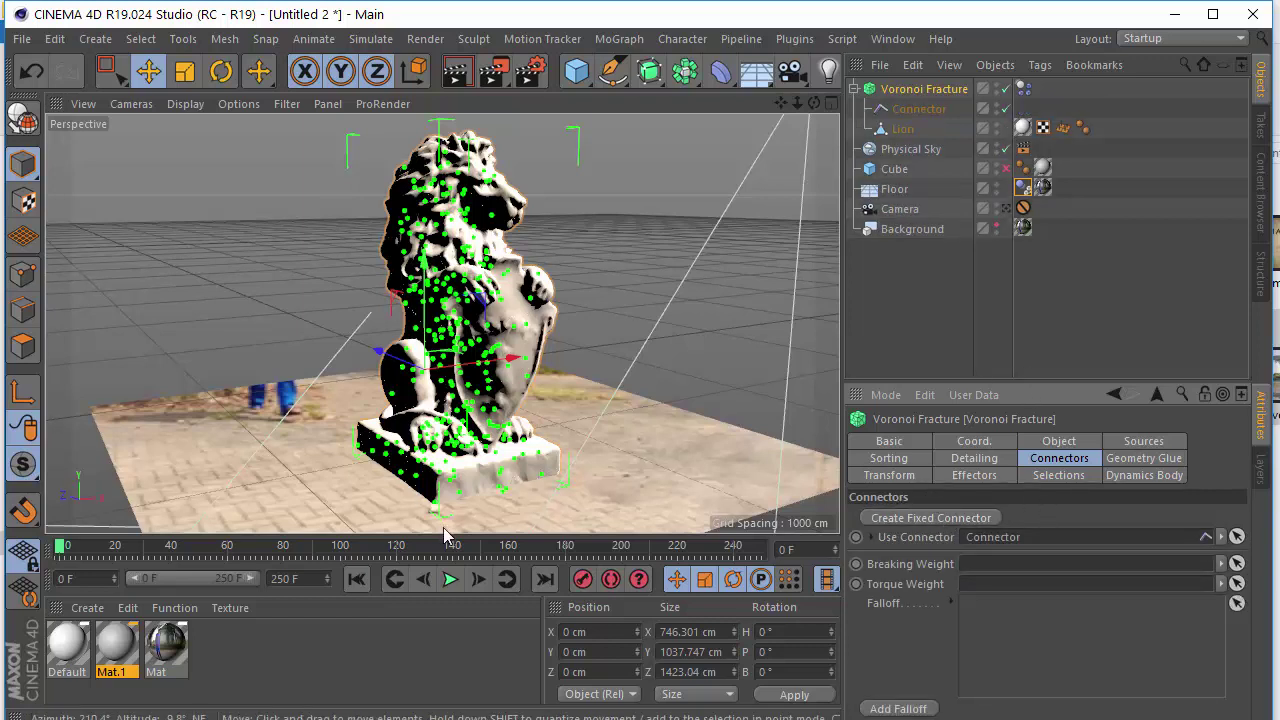
{"action": "left_click", "coordinate": [449, 581]}
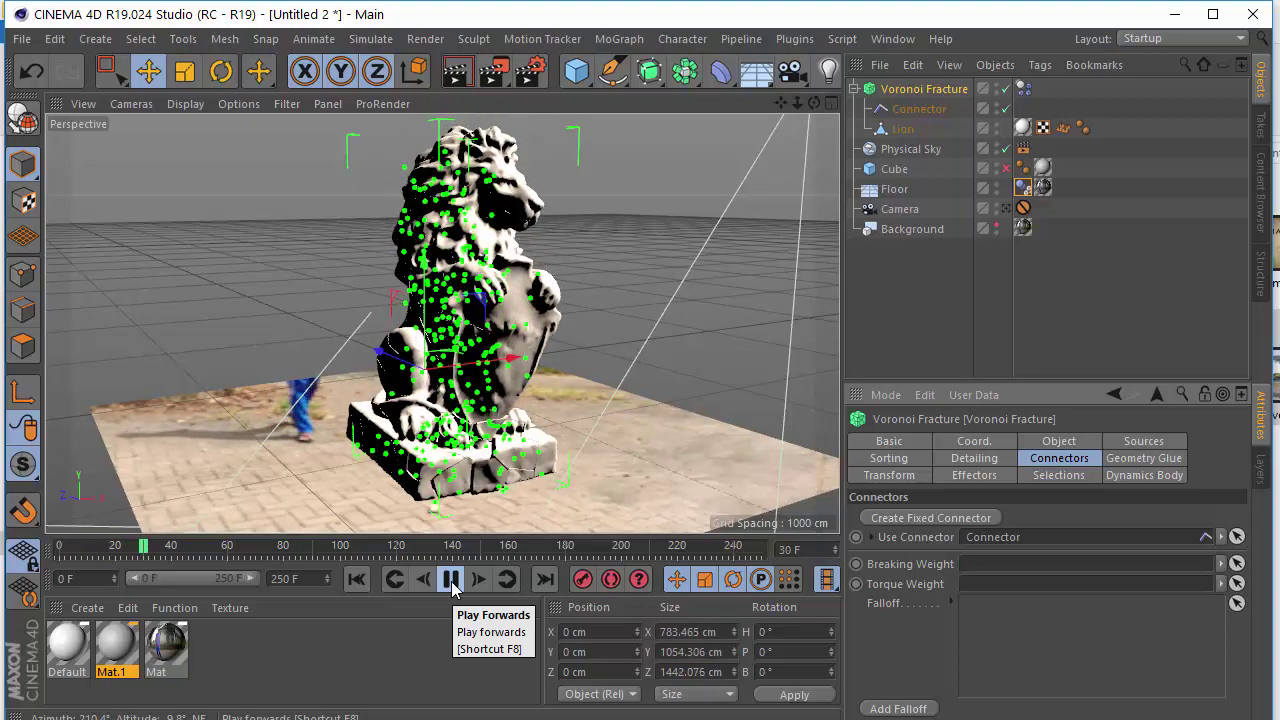
{"action": "left_click", "coordinate": [451, 580]}
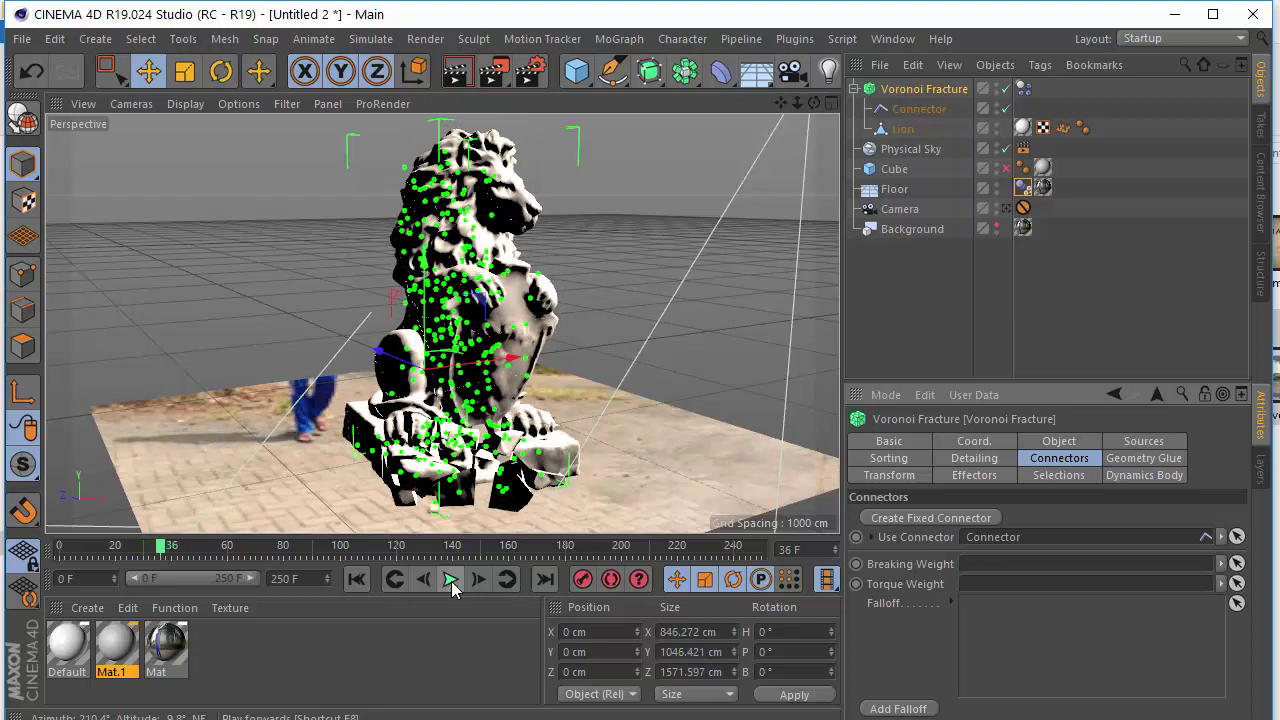
{"action": "left_click", "coordinate": [356, 579]}
{"action": "scroll", "coordinate": [500, 471], "scroll_direction": "up", "scroll_amount": 6}
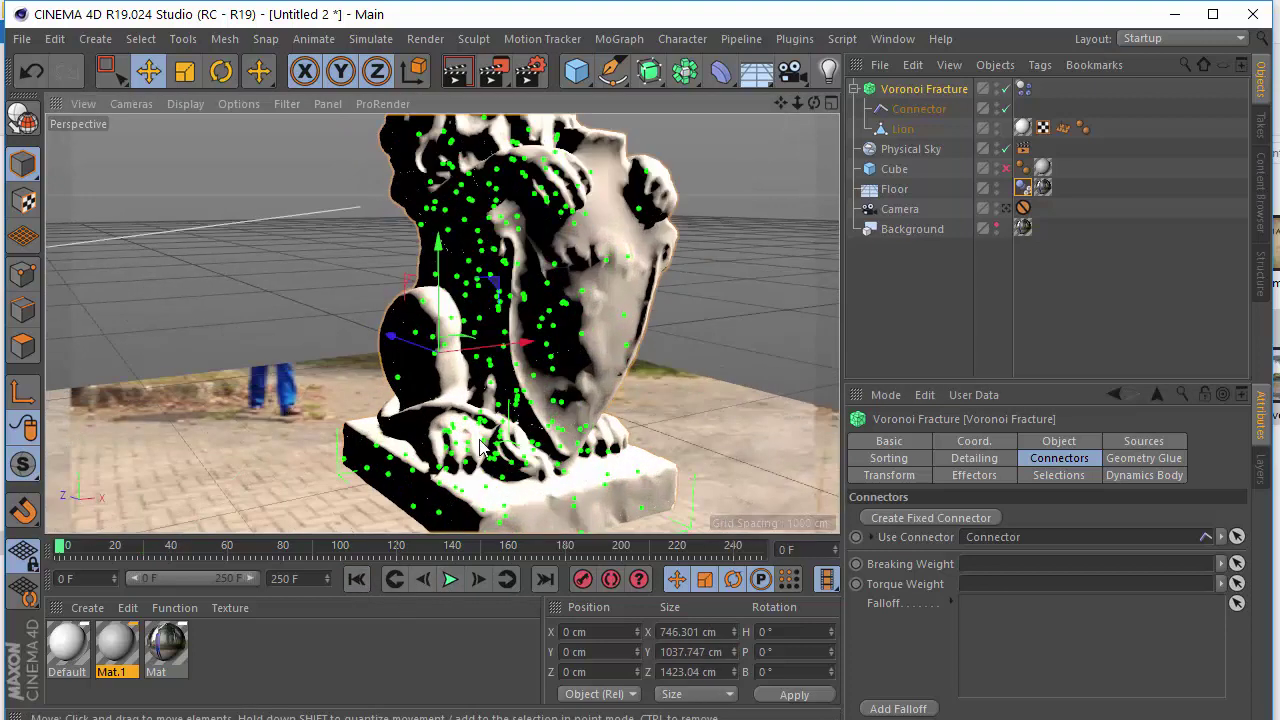
{"action": "left_click_drag", "start_coordinate": [480, 425], "coordinate": [448, 319], "text": "alt"}
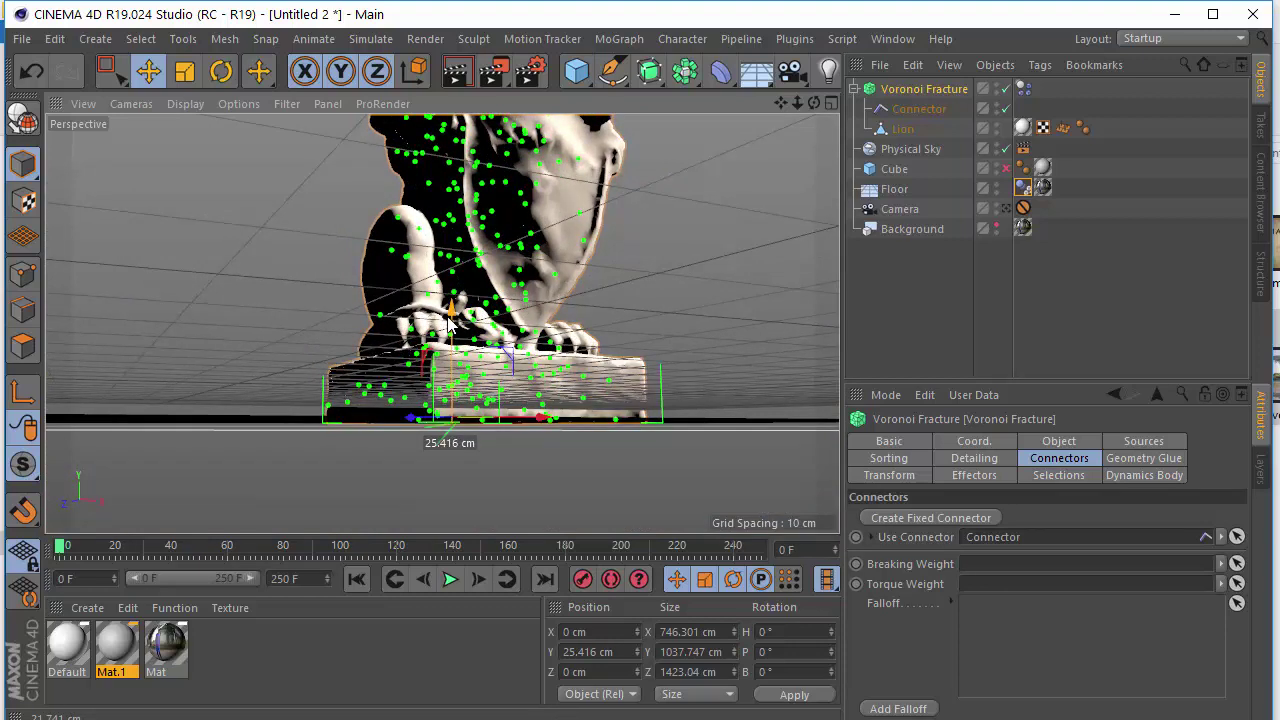
Switch the viewport to Front view and nudge the fractured lion slightly upward.
{"action": "left_click", "coordinate": [131, 104]}
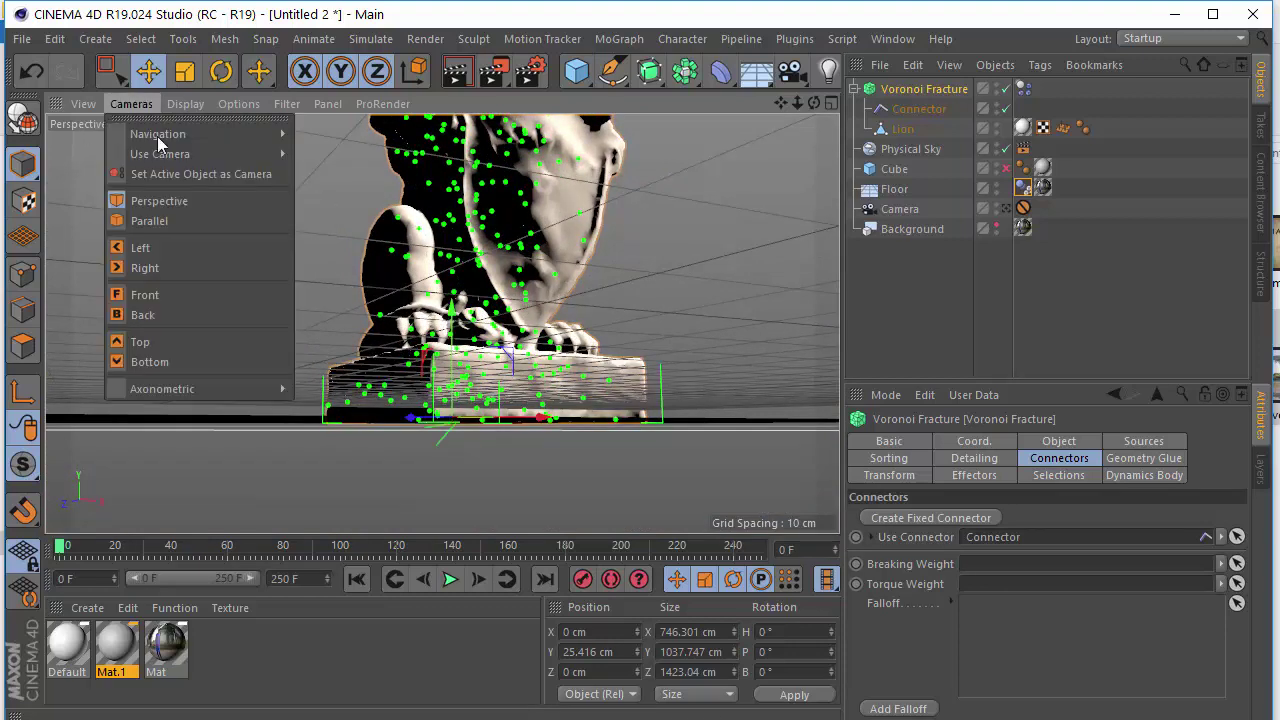
{"action": "left_click", "coordinate": [161, 298]}
{"action": "scroll", "coordinate": [258, 323], "scroll_direction": "down", "scroll_amount": 4}
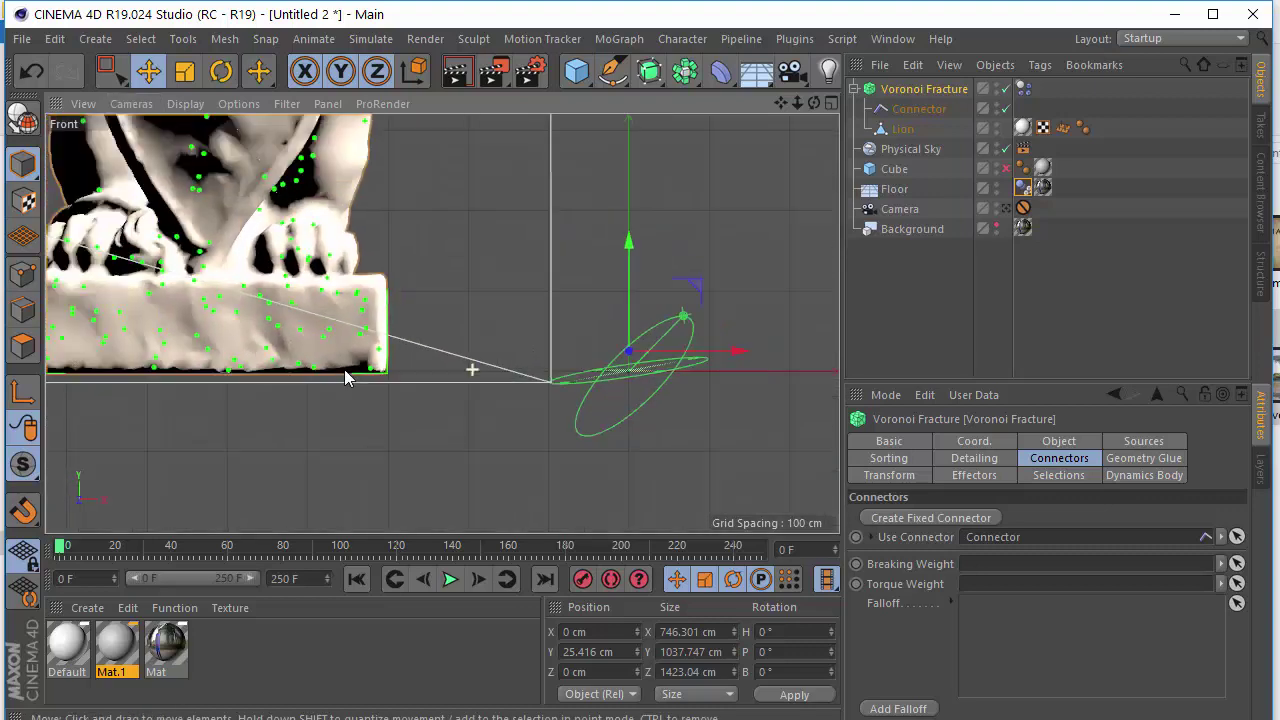
{"action": "scroll", "coordinate": [360, 385], "scroll_direction": "down", "scroll_amount": 3}
{"action": "scroll", "coordinate": [435, 433], "scroll_direction": "up", "scroll_amount": 5}
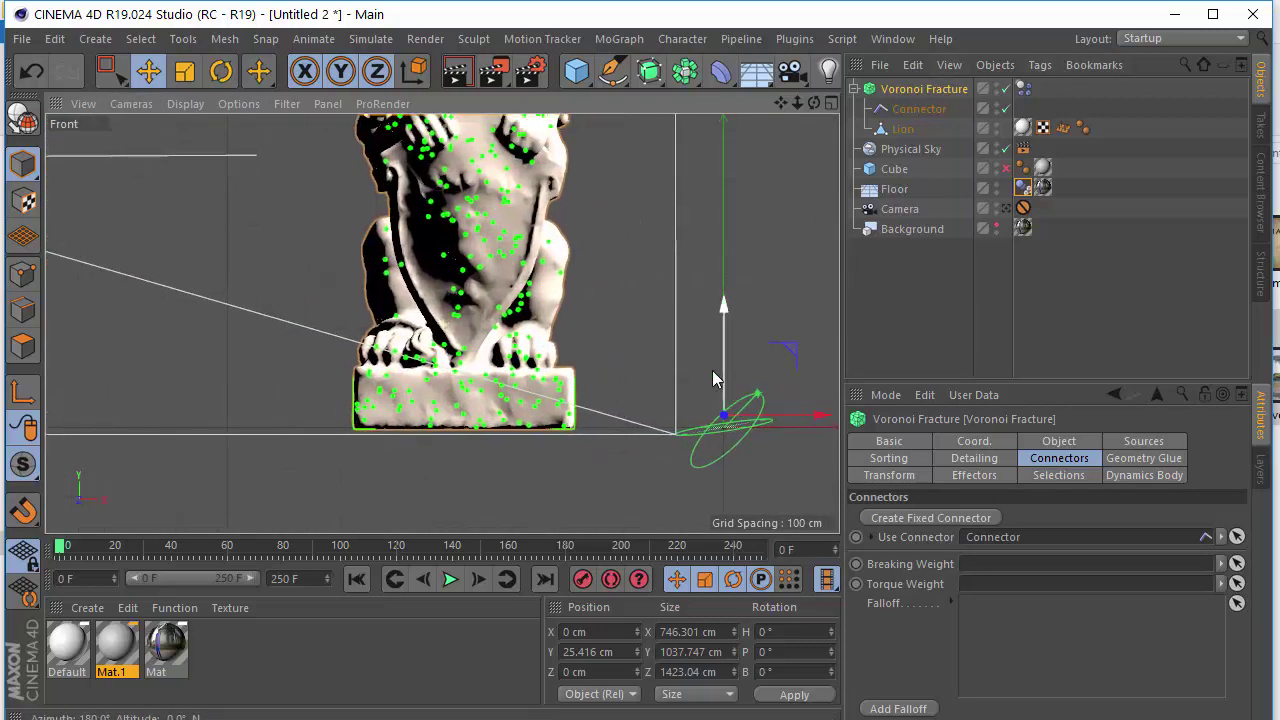
{"action": "left_click_drag", "start_coordinate": [722, 323], "coordinate": [724, 319]}
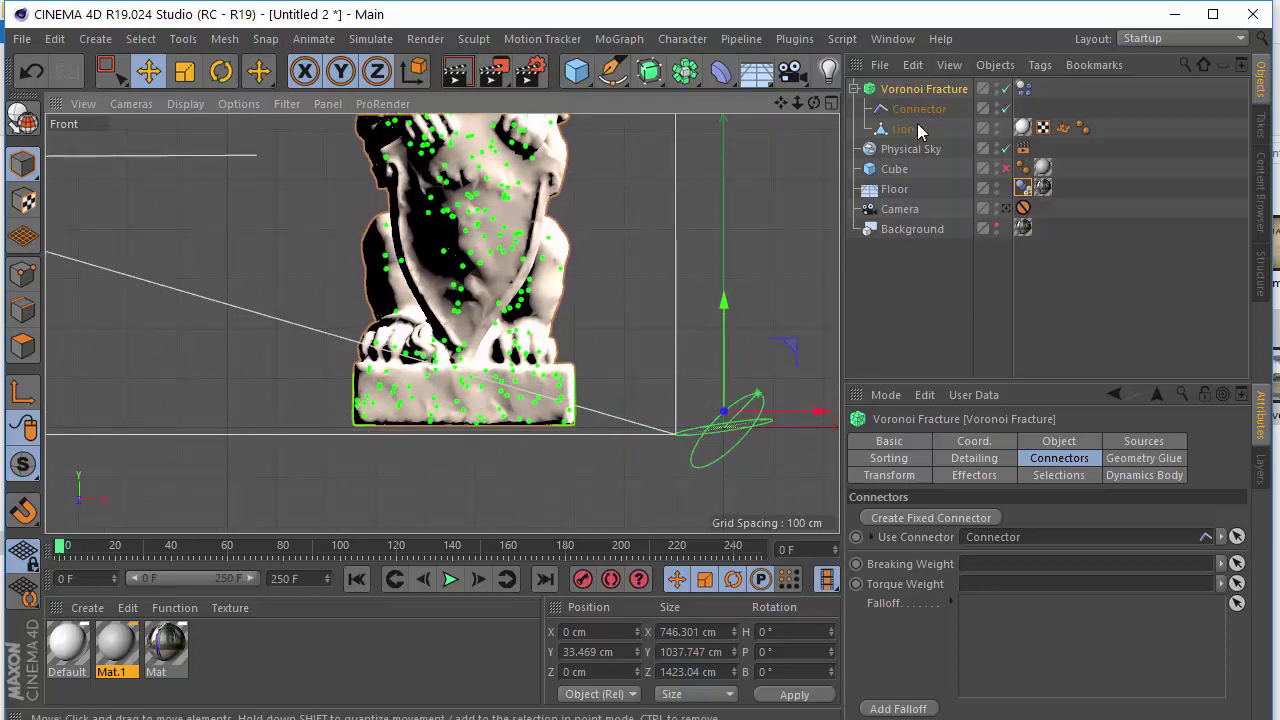
Lower the Voronoi Fracture about 3 cm to Y 30.425 cm, back in Perspective view.
{"action": "left_click", "coordinate": [895, 189]}
{"action": "scroll", "coordinate": [445, 449], "scroll_direction": "up", "scroll_amount": 3}
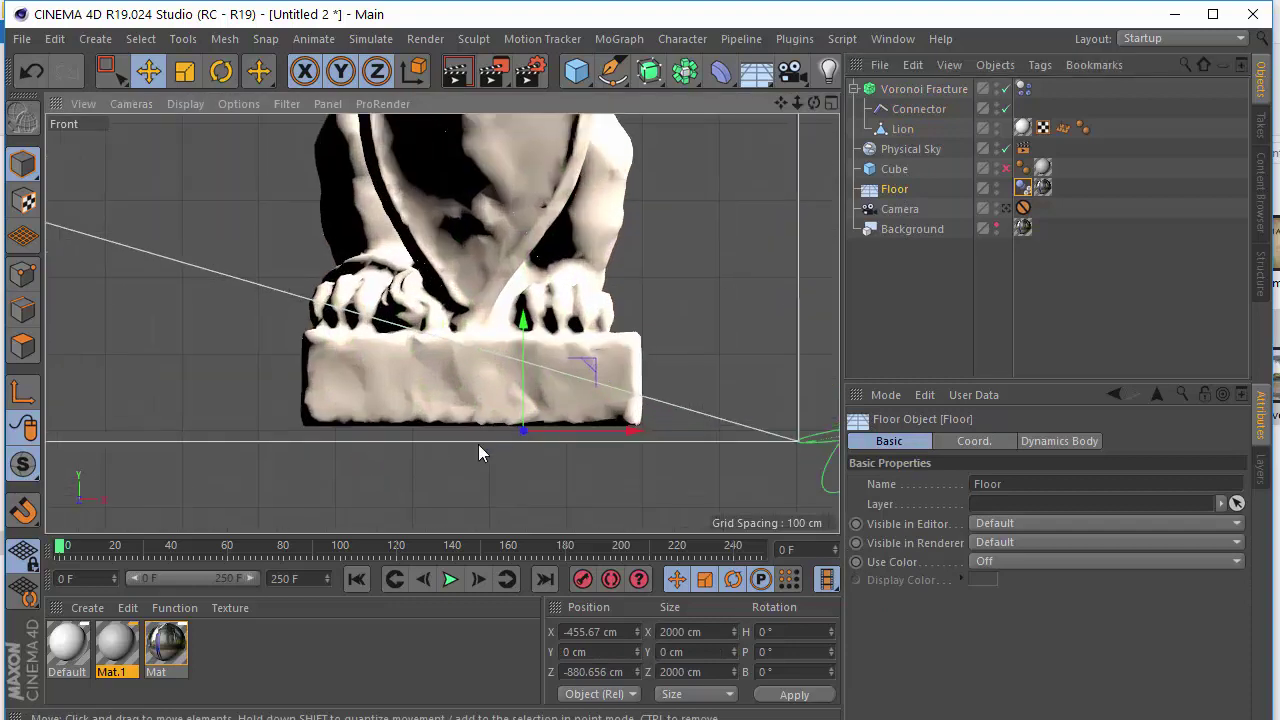
{"action": "scroll", "coordinate": [476, 444], "scroll_direction": "up", "scroll_amount": 4}
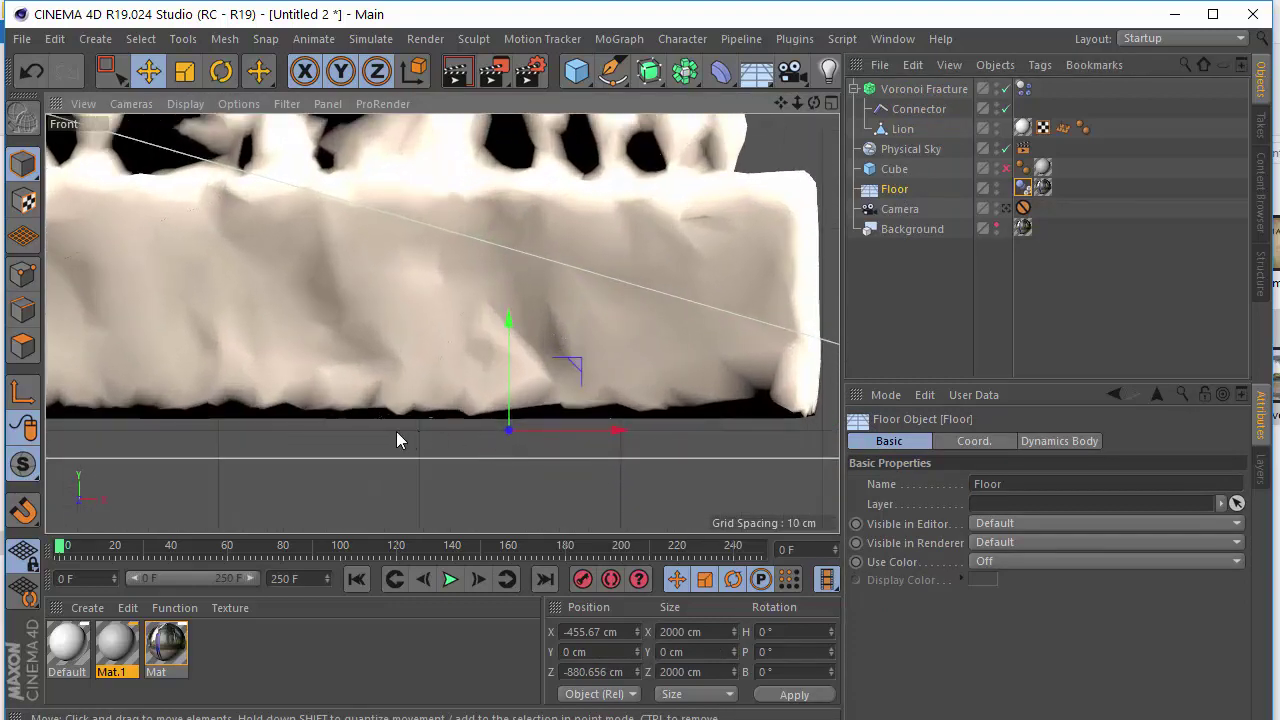
{"action": "left_click", "coordinate": [868, 90]}
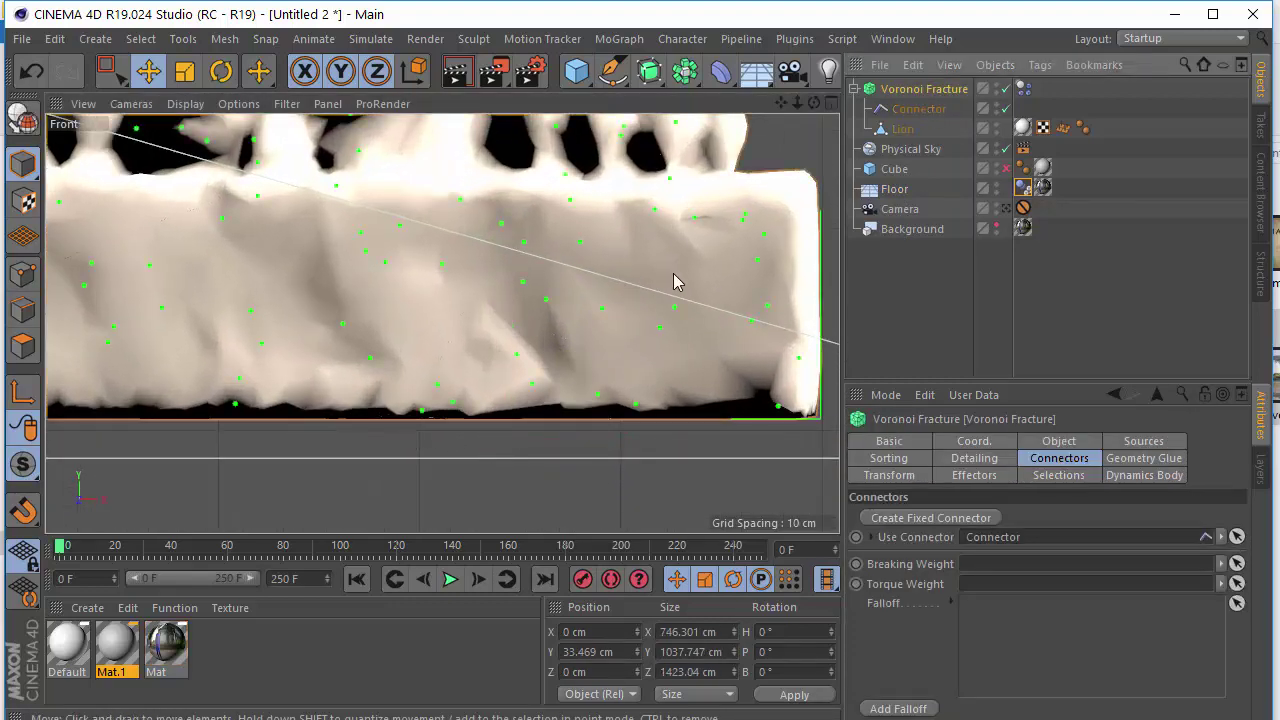
{"action": "scroll", "coordinate": [643, 296], "scroll_direction": "down", "scroll_amount": 2}
{"action": "scroll", "coordinate": [600, 315], "scroll_direction": "down", "scroll_amount": 5}
{"action": "scroll", "coordinate": [503, 346], "scroll_direction": "up", "scroll_amount": 4}
{"action": "left_click_drag", "start_coordinate": [712, 305], "coordinate": [713, 308]}
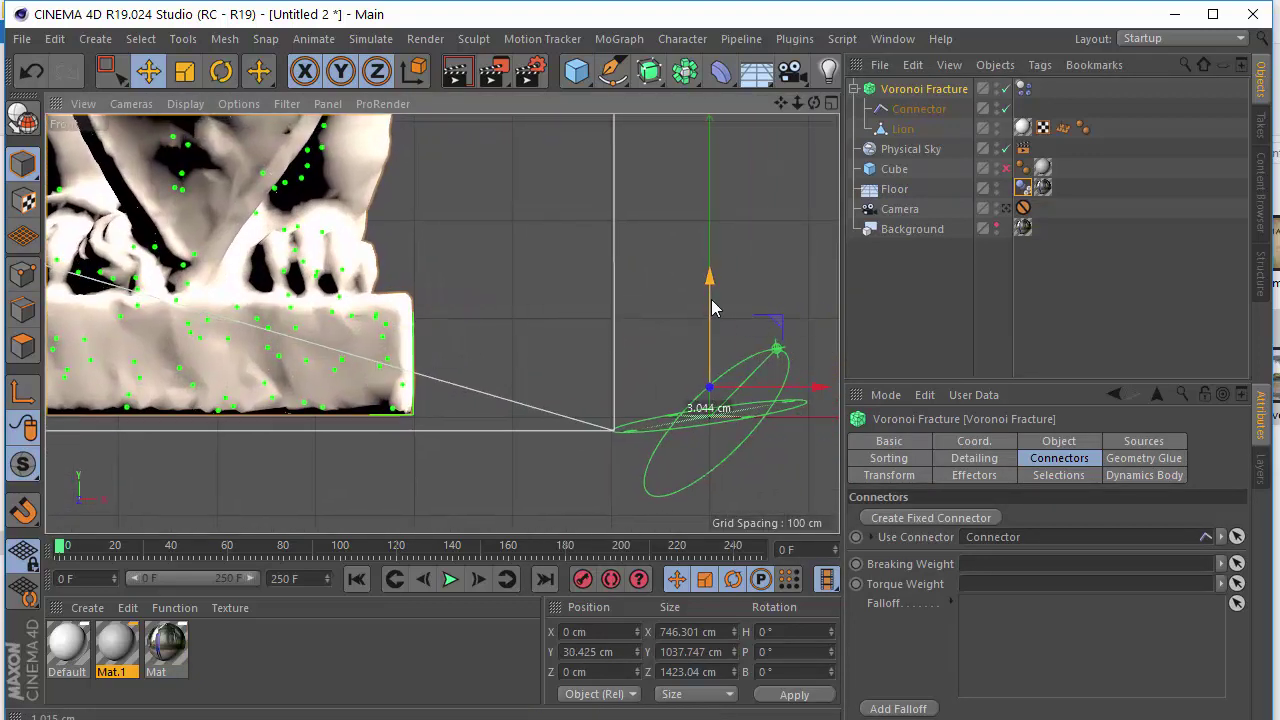
{"action": "scroll", "coordinate": [486, 357], "scroll_direction": "up", "scroll_amount": 2}
{"action": "scroll", "coordinate": [617, 371], "scroll_direction": "down", "scroll_amount": 5}
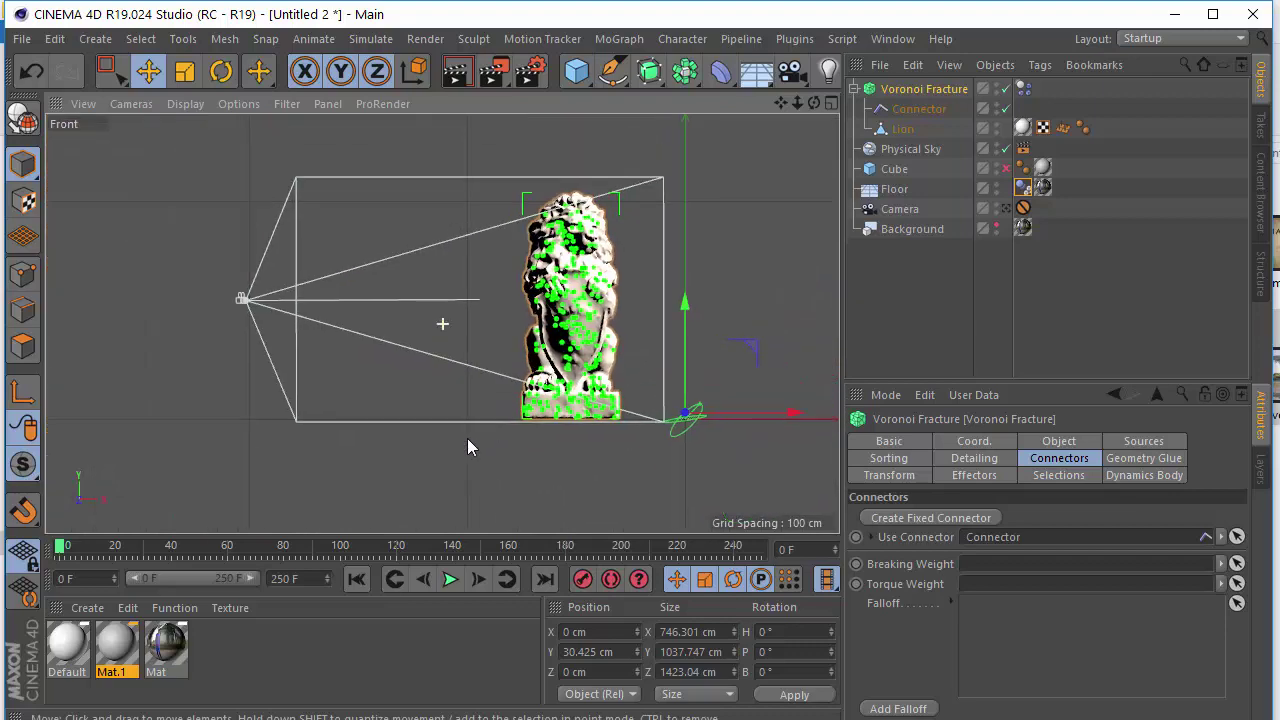
{"action": "left_click", "coordinate": [132, 104]}
{"action": "left_click", "coordinate": [174, 198]}
Play the fracture simulation and stop it at frame 27.
{"action": "left_click_drag", "start_coordinate": [285, 305], "coordinate": [383, 325], "text": "alt"}
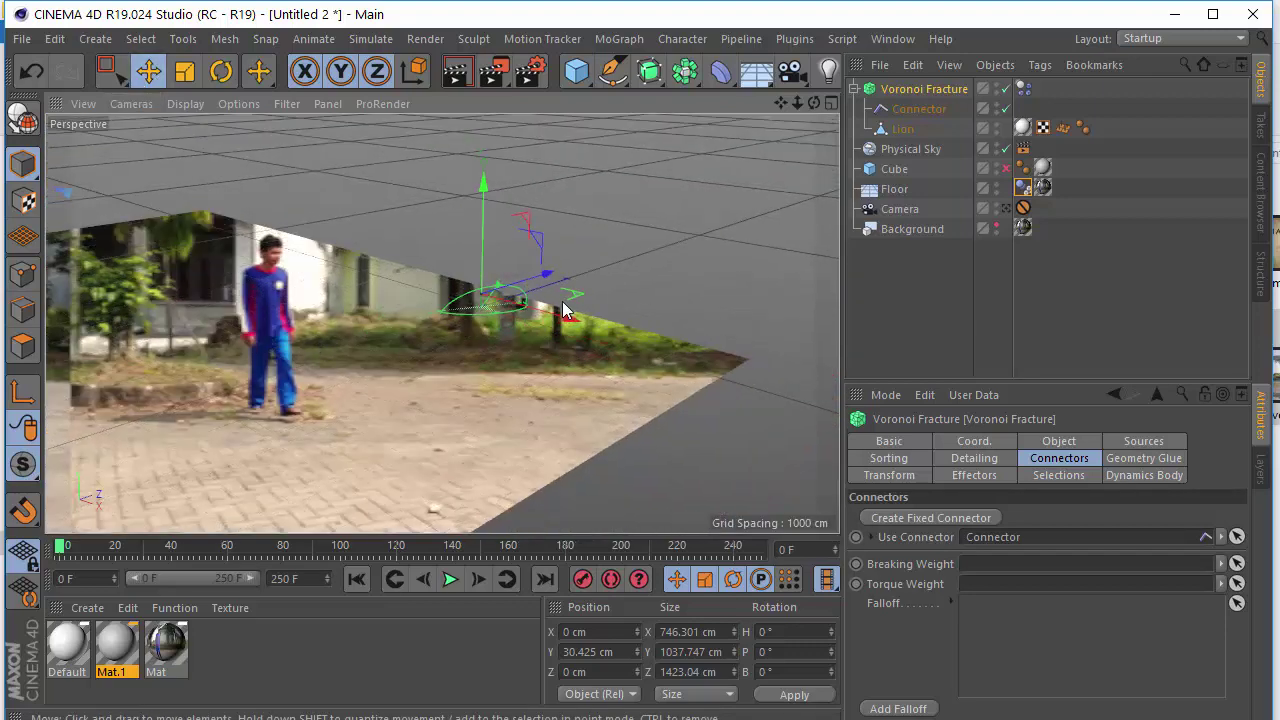
{"action": "scroll", "coordinate": [383, 325], "scroll_direction": "down", "scroll_amount": 6}
{"action": "left_click_drag", "start_coordinate": [360, 400], "coordinate": [460, 370], "text": "alt"}
{"action": "scroll", "coordinate": [458, 370], "scroll_direction": "up", "scroll_amount": 5}
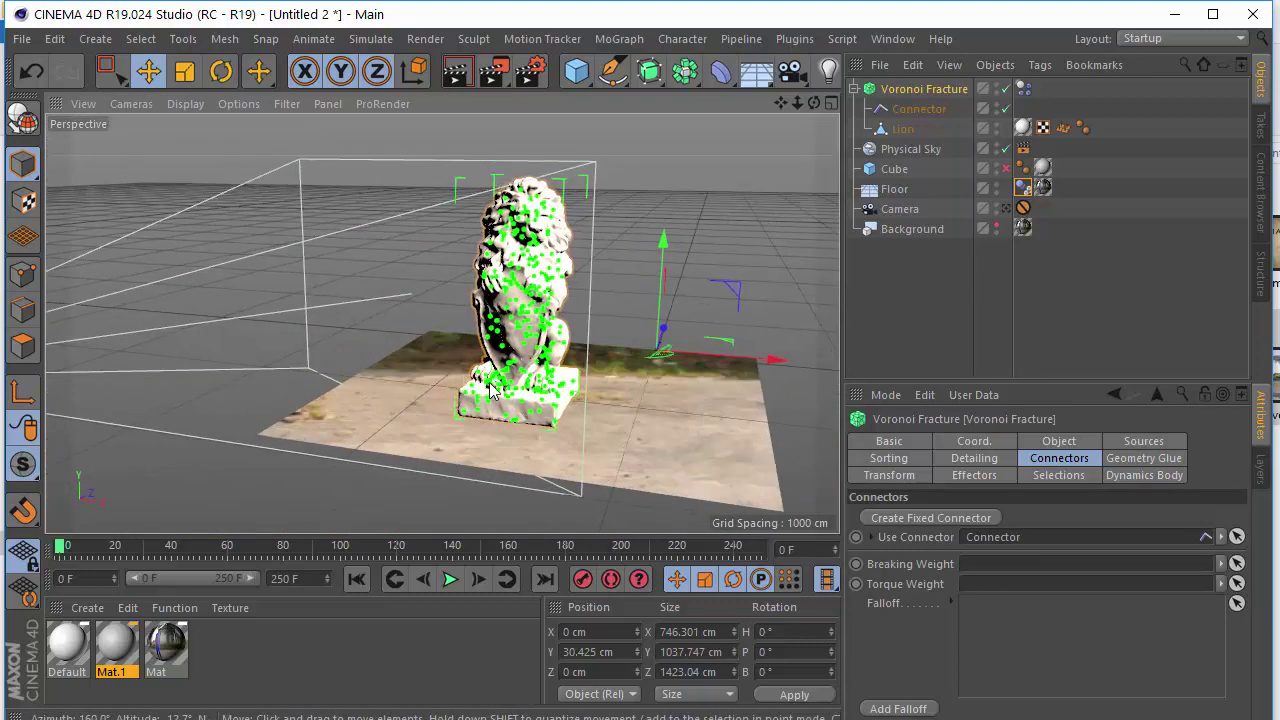
{"action": "left_click", "coordinate": [451, 579]}
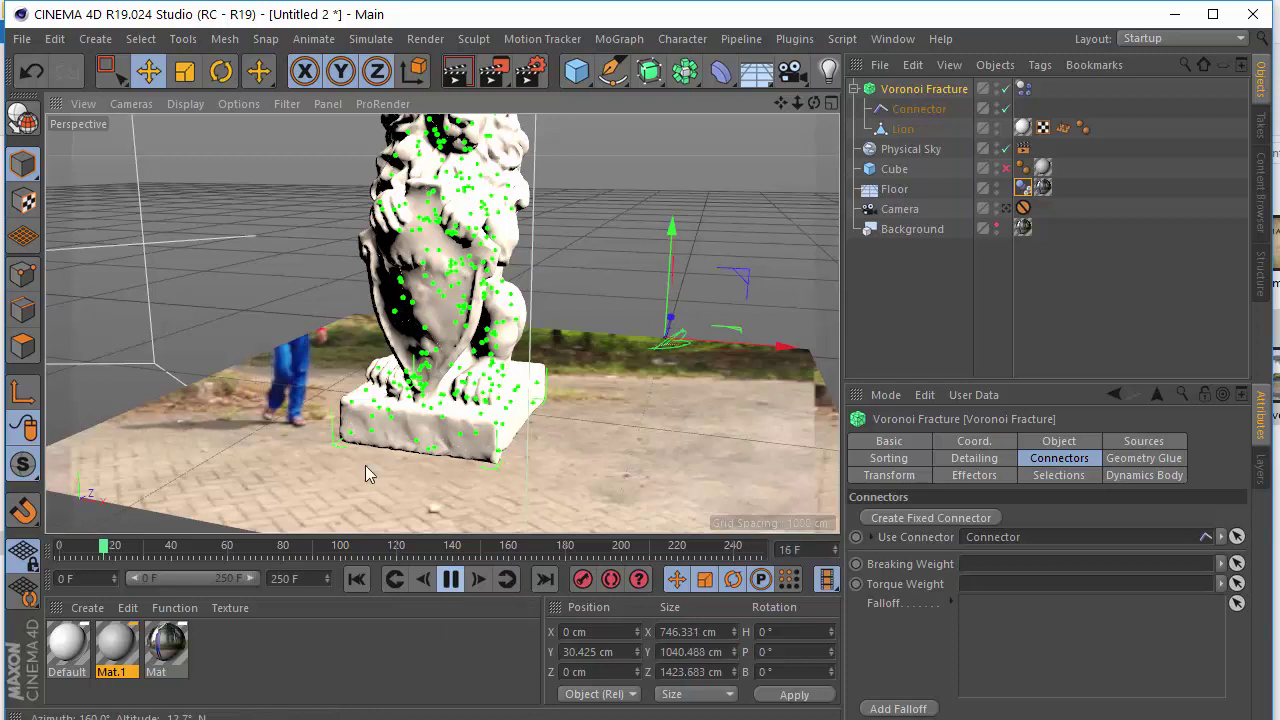
{"action": "left_click", "coordinate": [451, 579]}
{"action": "left_click_drag", "start_coordinate": [208, 299], "coordinate": [371, 314], "text": "alt"}
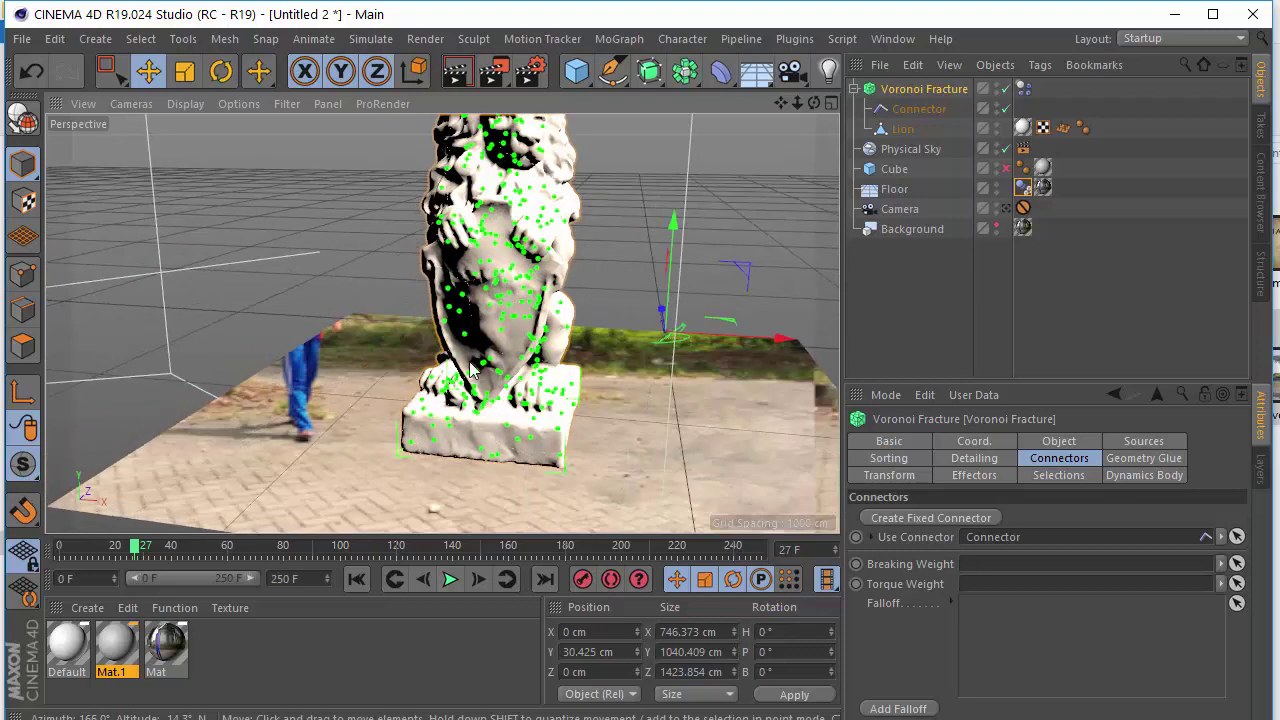
{"action": "left_click_drag", "start_coordinate": [458, 375], "coordinate": [700, 380], "text": "alt"}
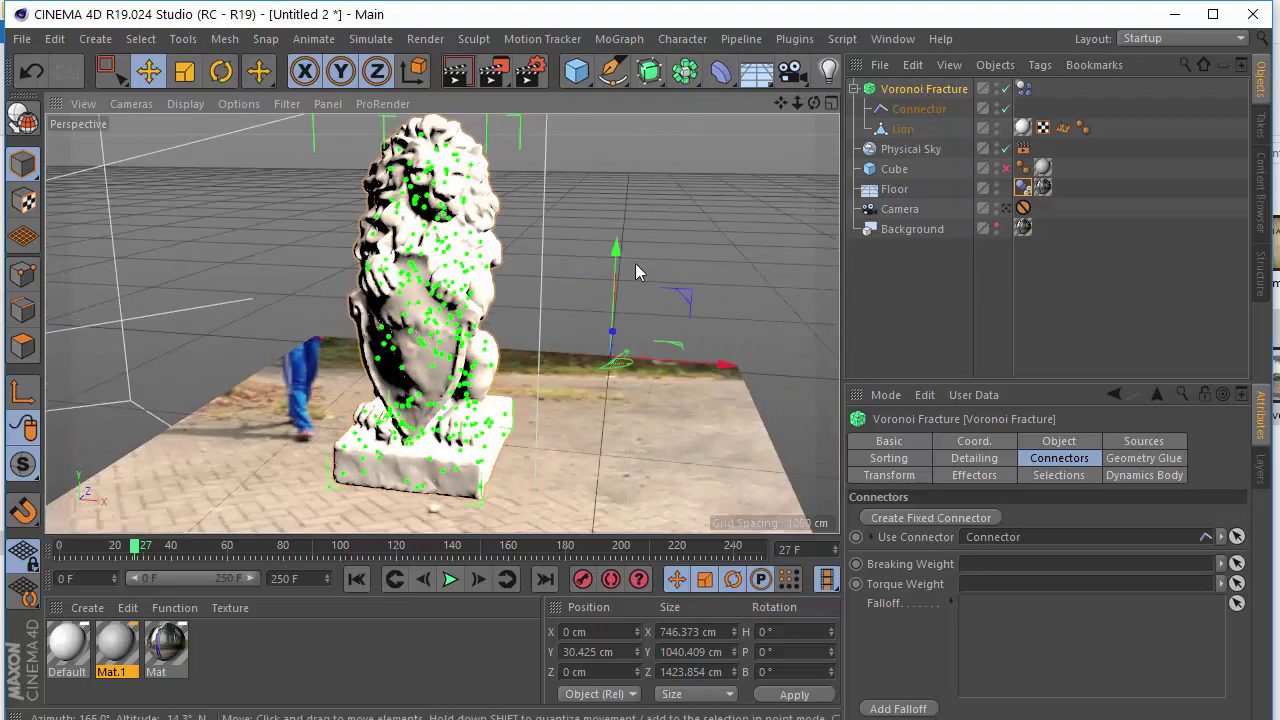
Set the Dynamics Body tag's initial state to the settled pose, then rewind and replay.
{"action": "left_click", "coordinate": [1022, 89]}
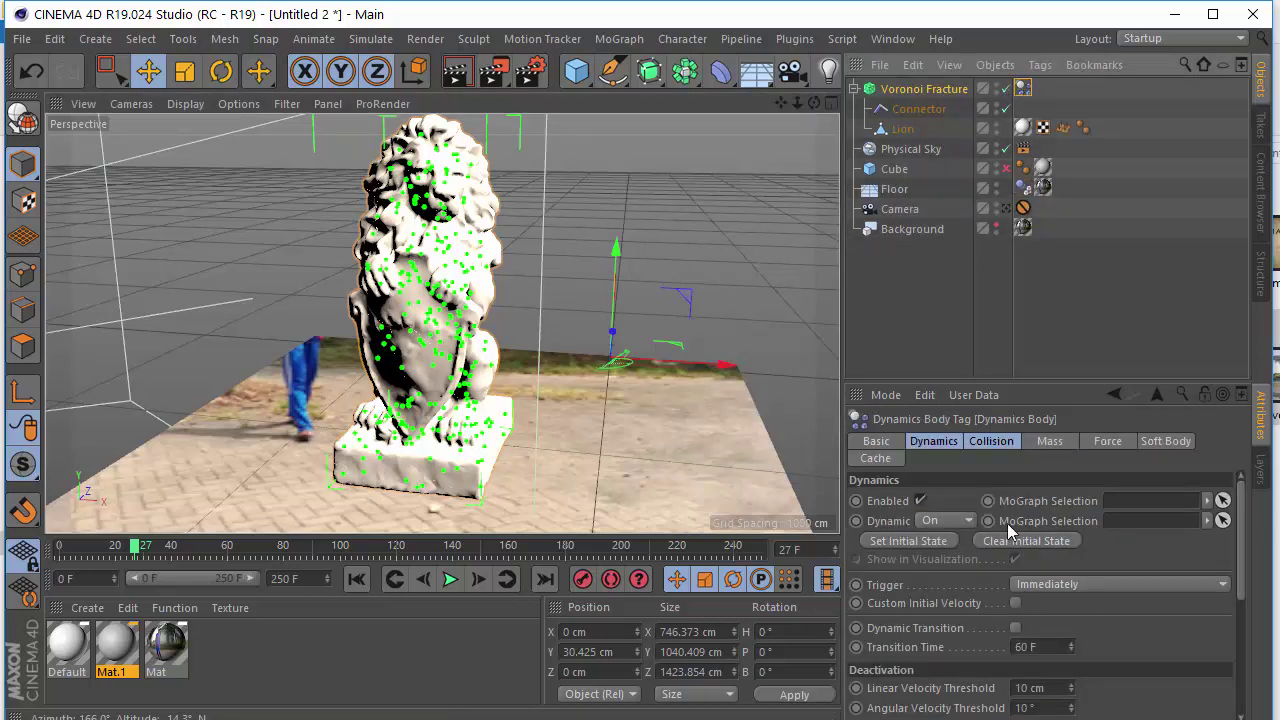
{"action": "left_click", "coordinate": [949, 444]}
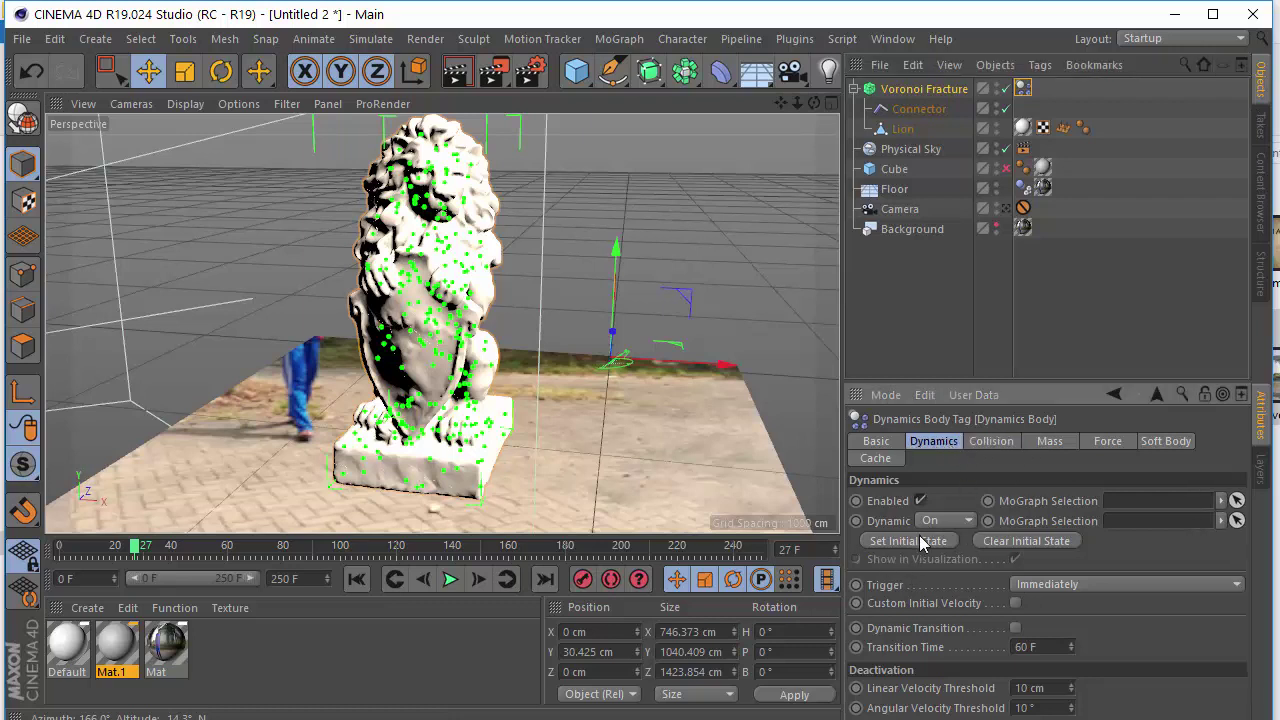
{"action": "scroll", "coordinate": [611, 321], "scroll_direction": "down", "scroll_amount": 2}
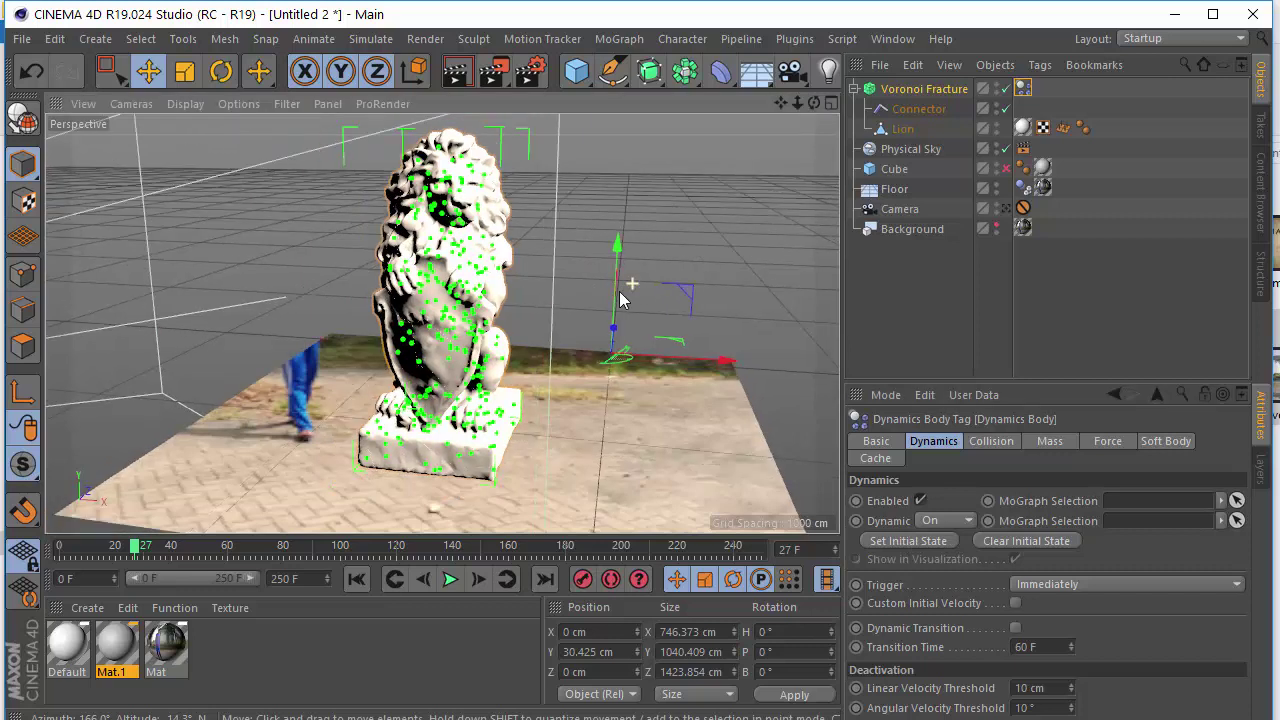
{"action": "left_click", "coordinate": [358, 580]}
{"action": "left_click", "coordinate": [451, 582]}
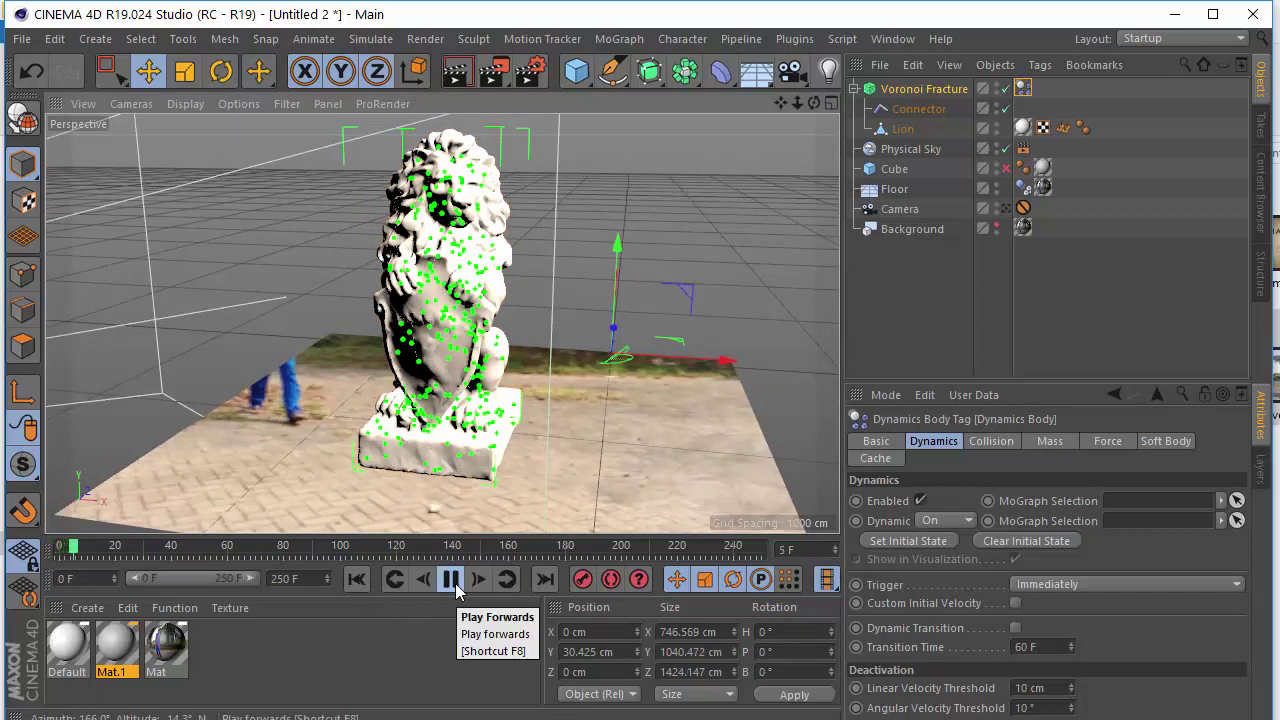
{"action": "left_click", "coordinate": [451, 580]}
{"action": "left_click_drag", "start_coordinate": [440, 462], "coordinate": [450, 400], "text": "alt"}
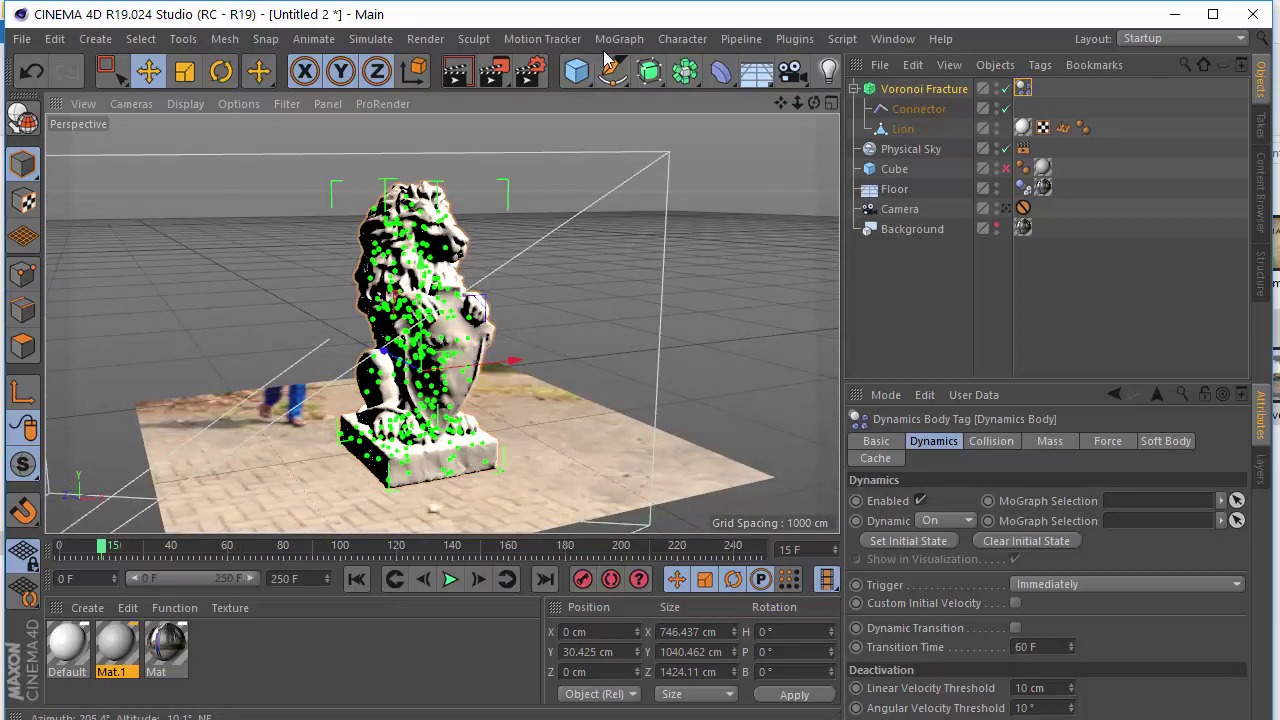
Add a new Cube primitive and hide the Floor in the viewport.
{"action": "left_click", "coordinate": [576, 71]}
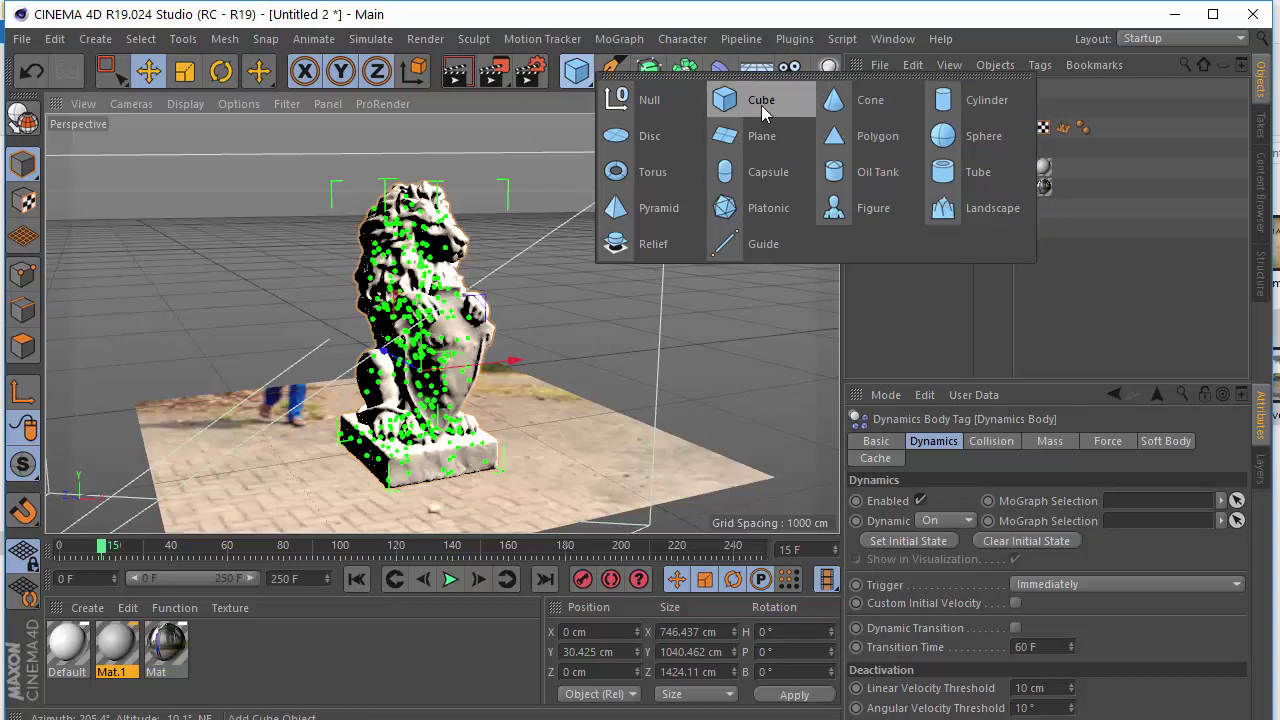
{"action": "left_click", "coordinate": [760, 103]}
{"action": "left_click_drag", "start_coordinate": [453, 339], "coordinate": [520, 360], "text": "alt"}
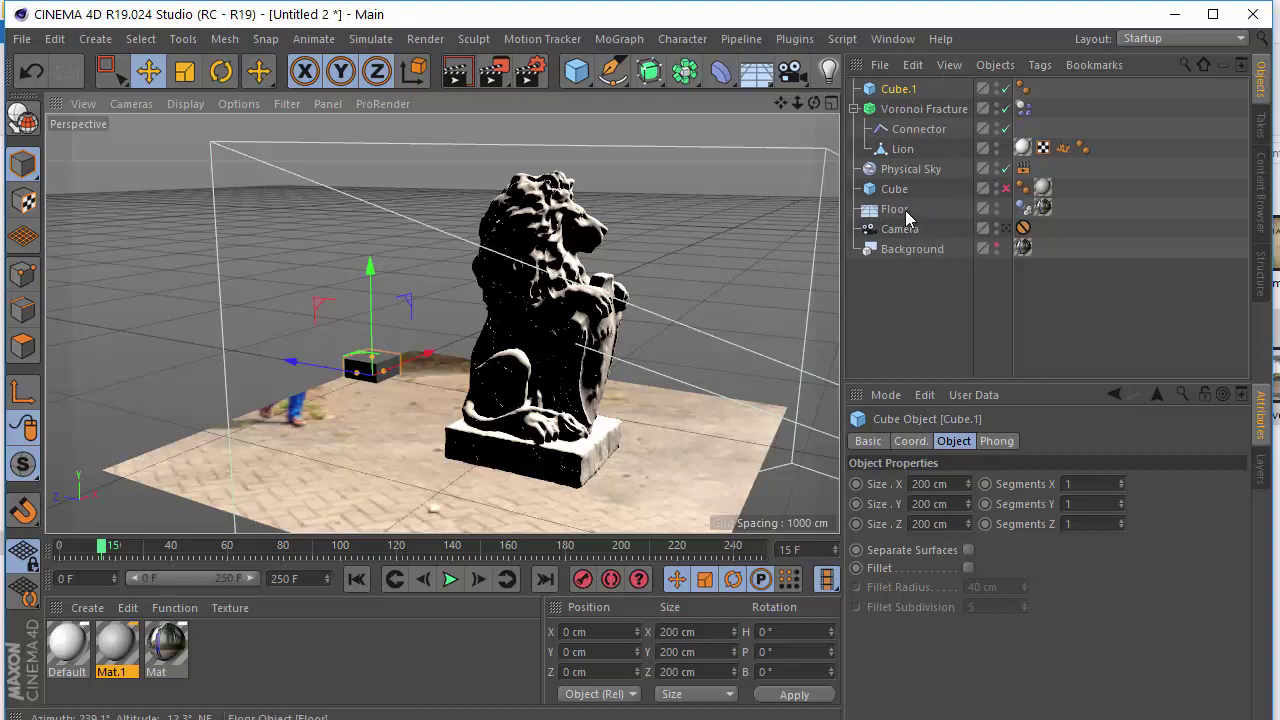
{"action": "double_click", "coordinate": [997, 205]}
{"action": "left_click_drag", "start_coordinate": [470, 415], "coordinate": [418, 417], "text": "alt"}
Stretch the cube to 387 cm deep against the lion's side, viewed through the camera with background footage.
{"action": "left_click_drag", "start_coordinate": [370, 284], "coordinate": [366, 205]}
{"action": "left_click_drag", "start_coordinate": [366, 386], "coordinate": [541, 400], "text": "alt"}
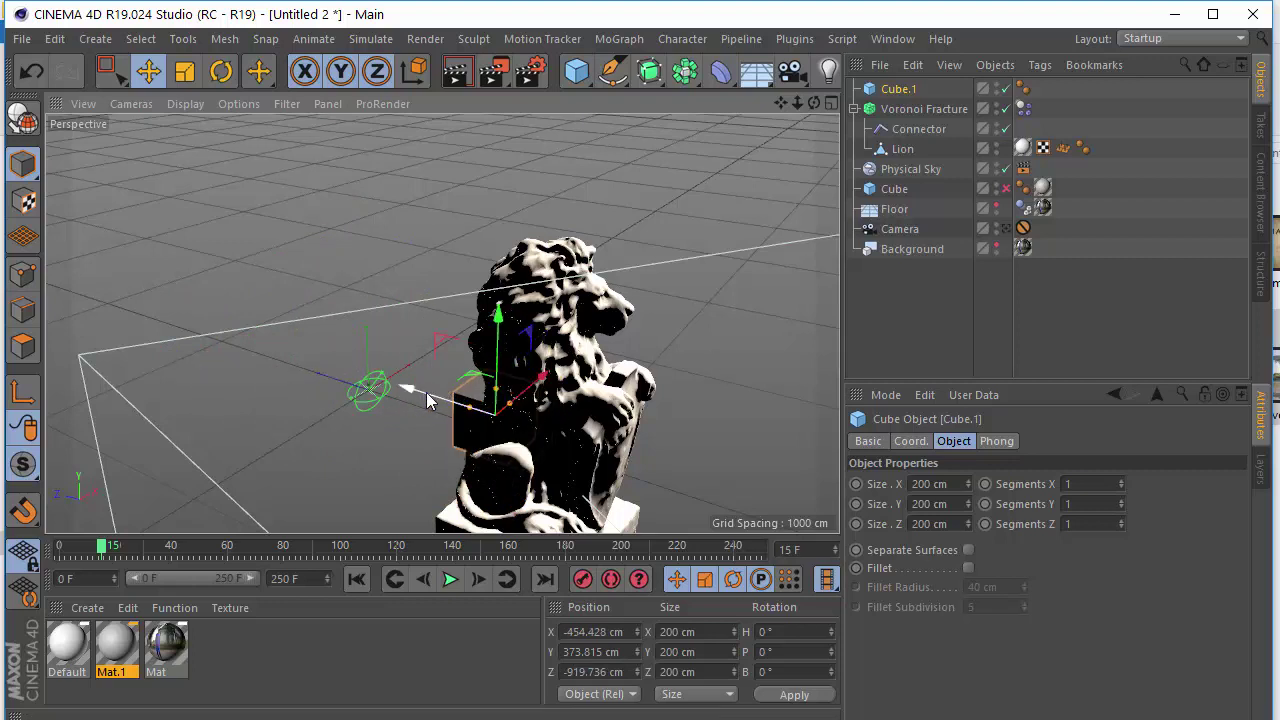
{"action": "left_click_drag", "start_coordinate": [422, 392], "coordinate": [365, 383]}
{"action": "left_click_drag", "start_coordinate": [478, 353], "coordinate": [467, 374]}
{"action": "left_click_drag", "start_coordinate": [467, 400], "coordinate": [487, 522], "text": "alt"}
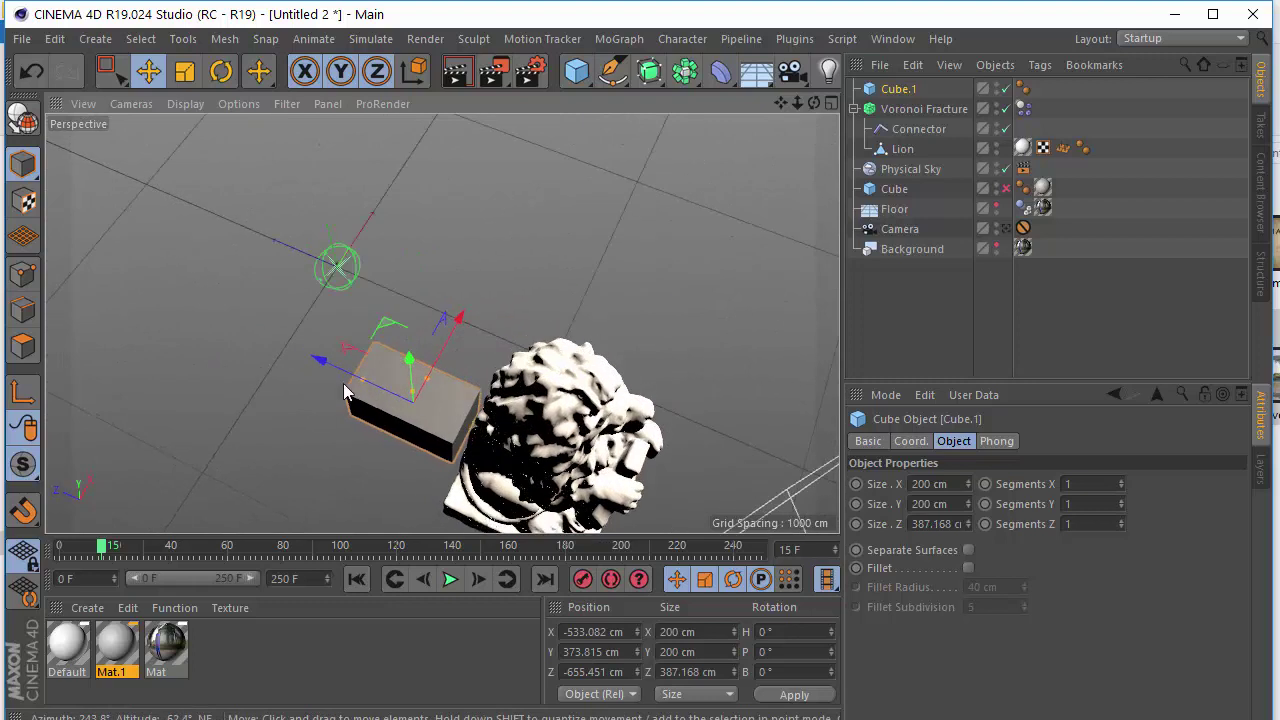
{"action": "mouse_move", "coordinate": [343, 391]}
{"action": "left_mouse_down"}
{"action": "mouse_move", "coordinate": [348, 369]}
{"action": "mouse_move", "coordinate": [384, 379]}
{"action": "mouse_move", "coordinate": [349, 374]}
{"action": "left_mouse_up"}
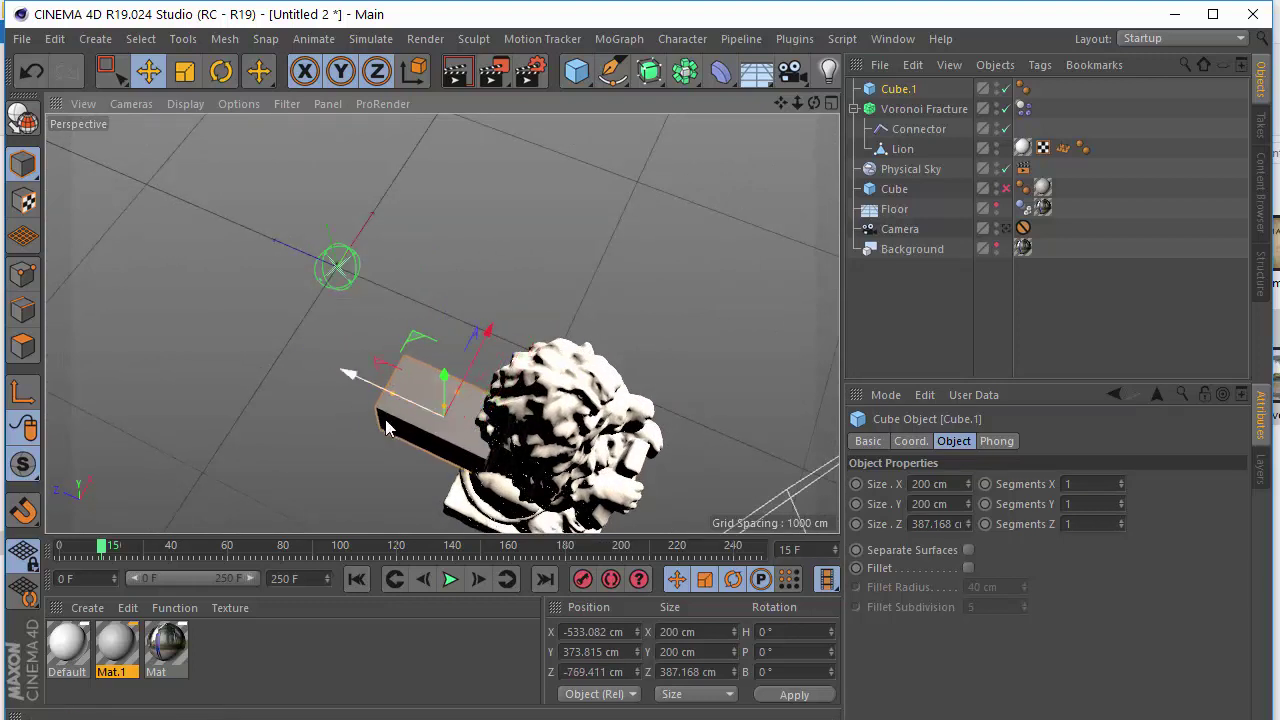
{"action": "left_click", "coordinate": [1006, 229]}
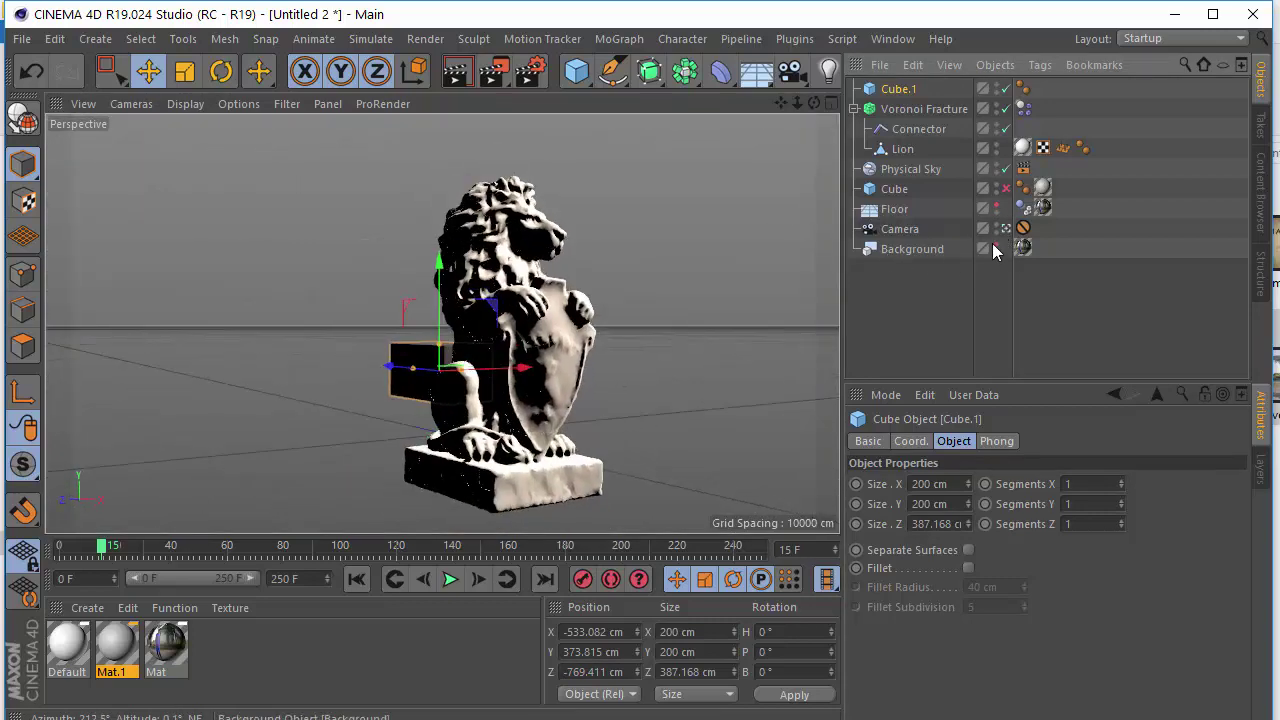
{"action": "left_click", "coordinate": [993, 246]}
Raise Cube.1 toward the boy's leg, find the kick at frame 122, and begin renaming it.
{"action": "left_click_drag", "start_coordinate": [440, 281], "coordinate": [446, 252]}
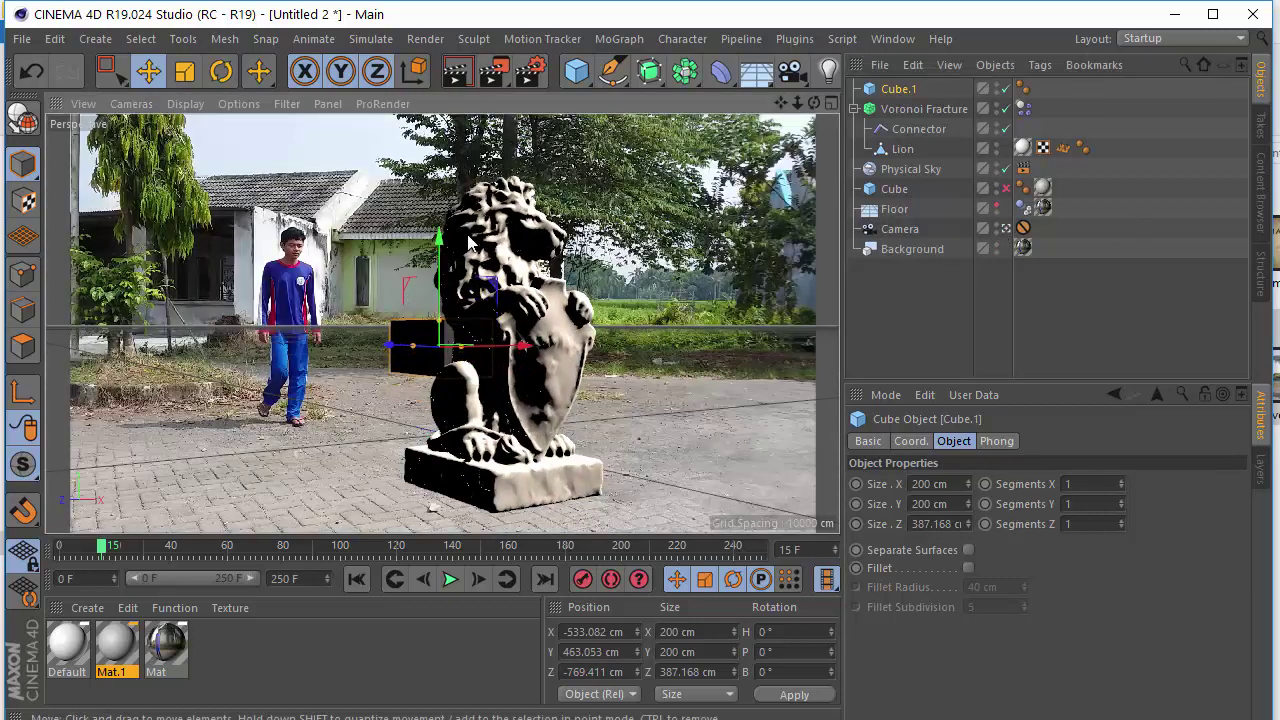
{"action": "left_click_drag", "start_coordinate": [78, 552], "coordinate": [403, 559]}
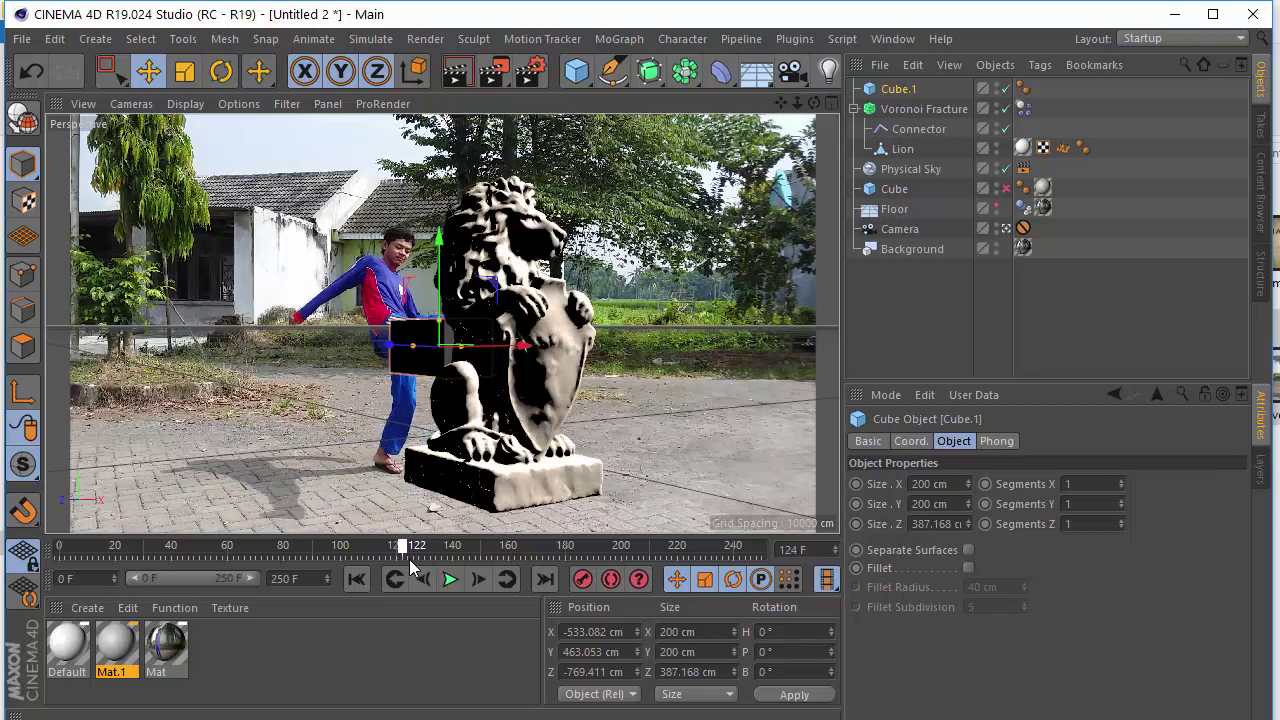
{"action": "left_click_drag", "start_coordinate": [410, 558], "coordinate": [403, 558]}
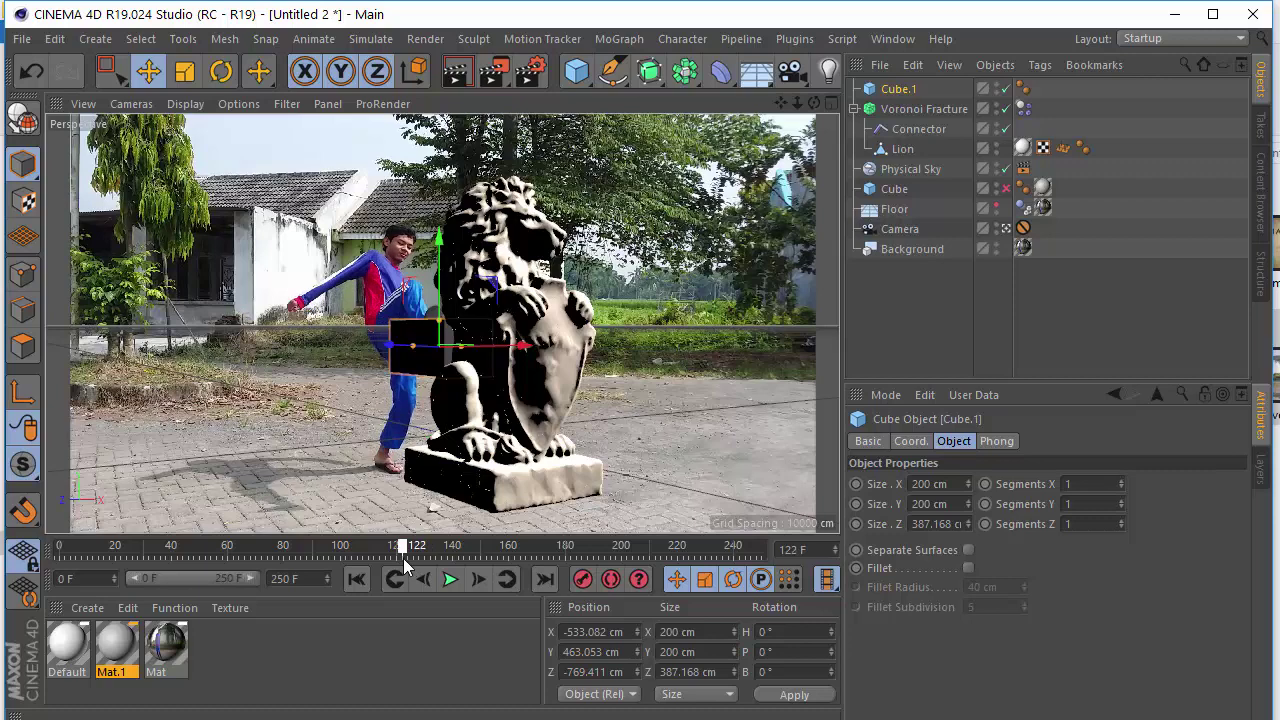
{"action": "double_click", "coordinate": [901, 88]}
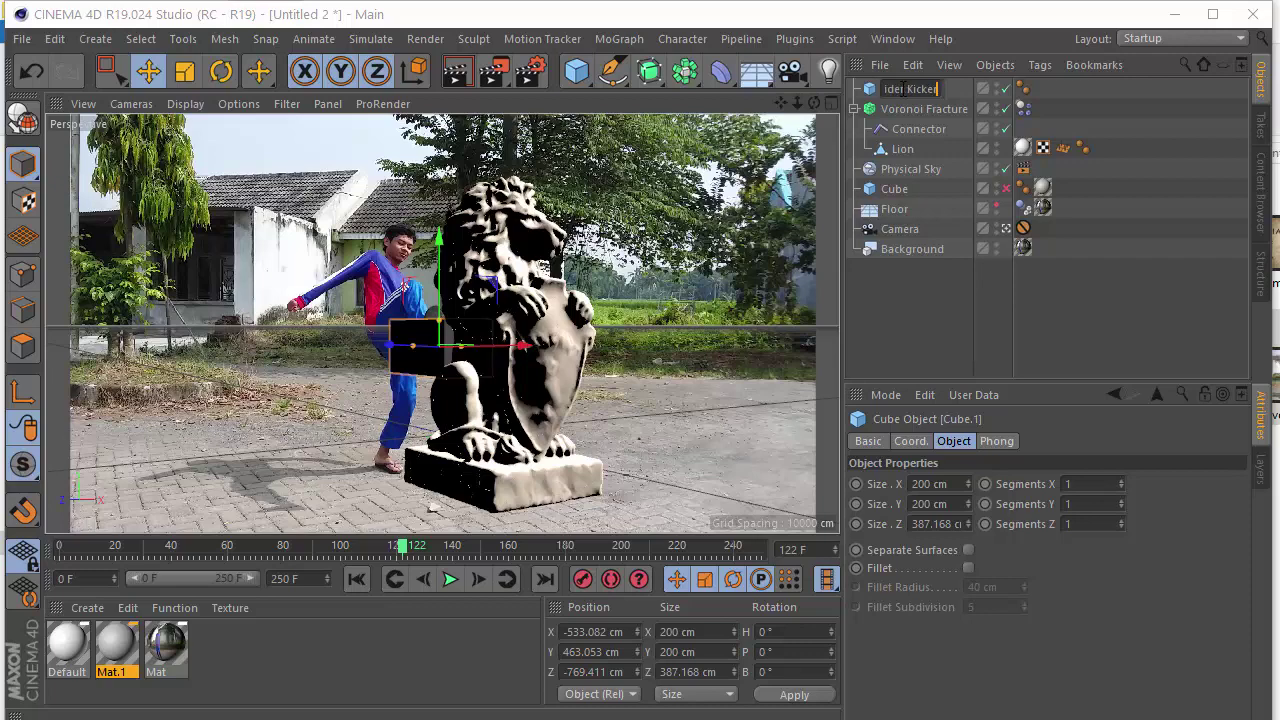
Name the box 'Collider Kicker' and keyframe it pushed into the lion at frame 126.
{"action": "type", "text": "Collider Kicker"}
{"action": "key", "text": "Return"}
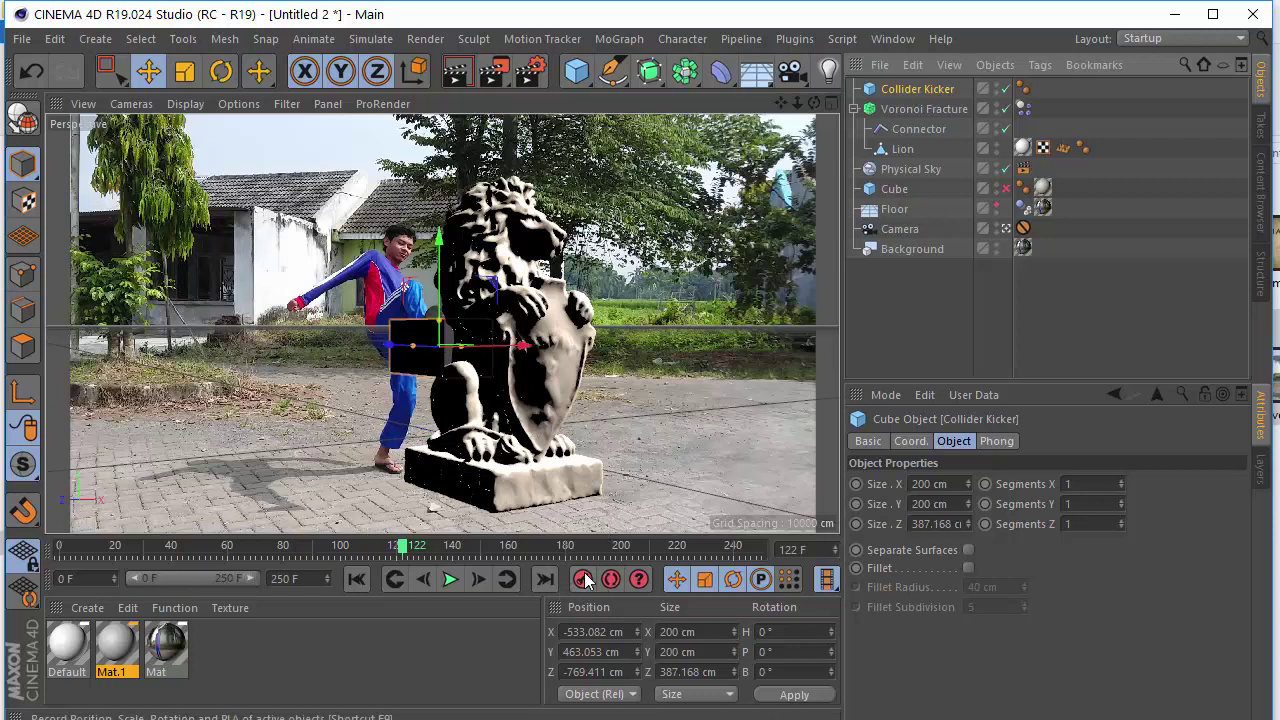
{"action": "left_click_drag", "start_coordinate": [407, 553], "coordinate": [423, 555]}
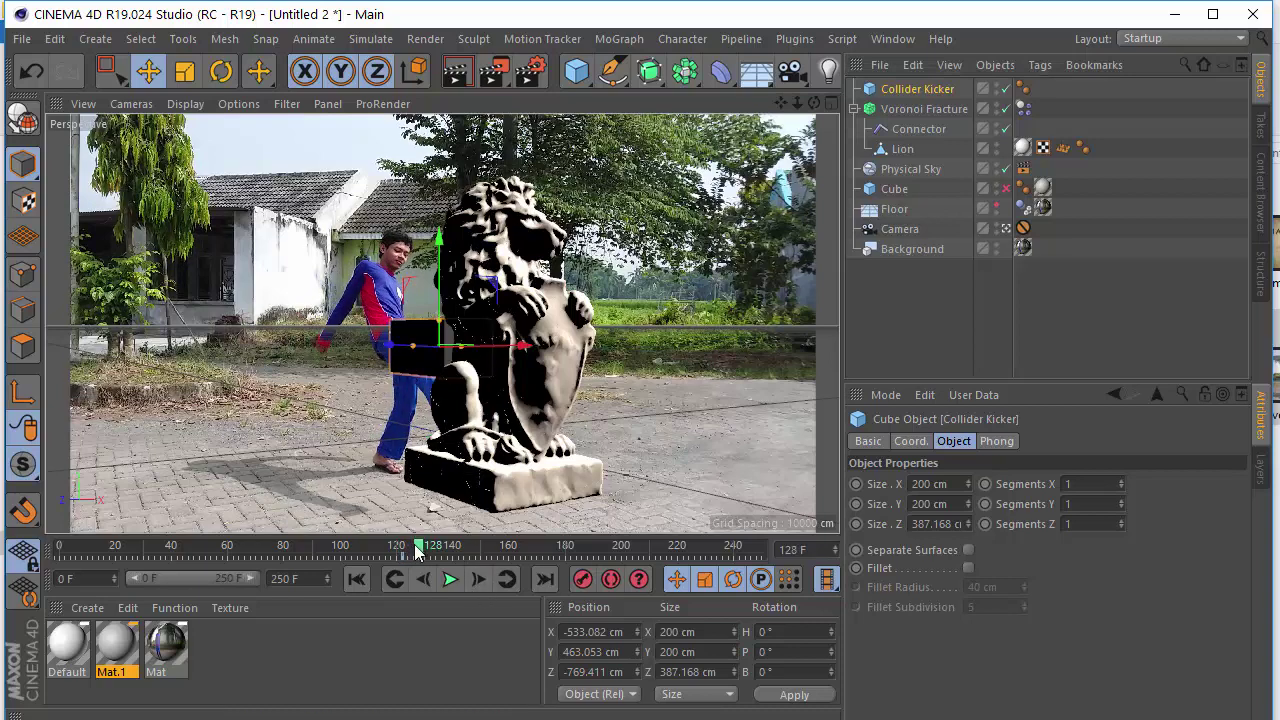
{"action": "left_click_drag", "start_coordinate": [418, 553], "coordinate": [412, 553]}
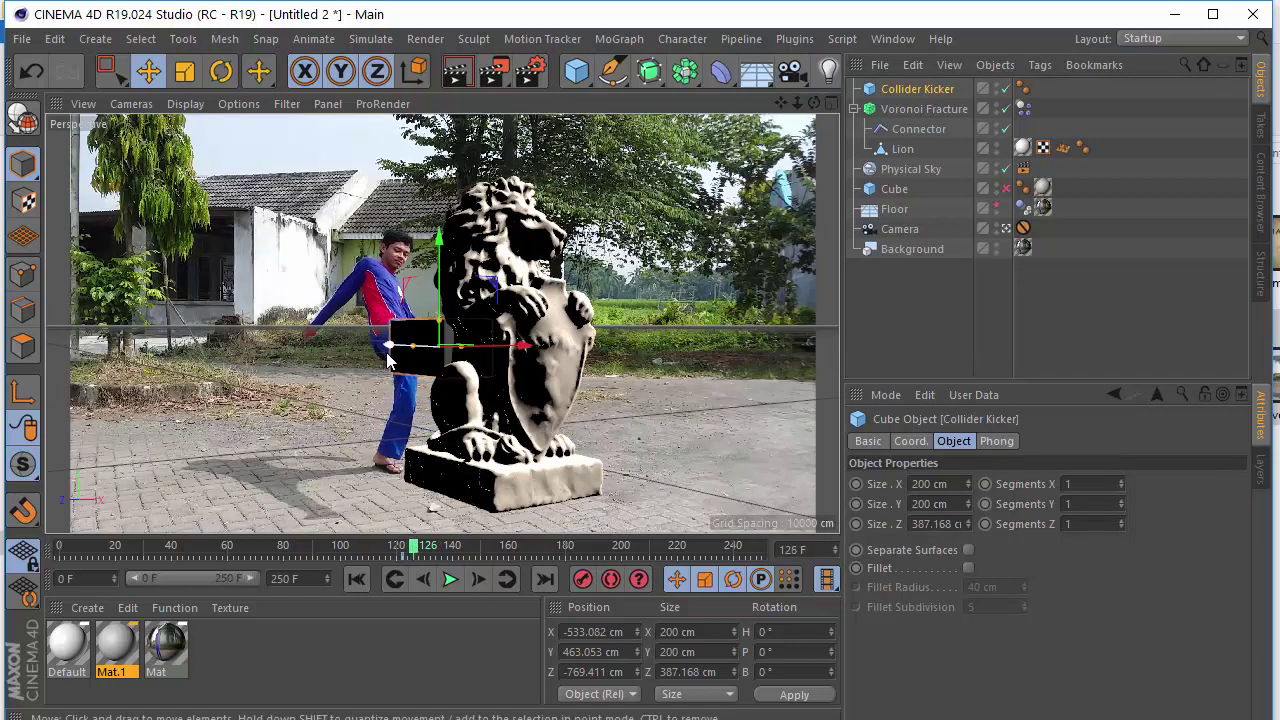
{"action": "left_click_drag", "start_coordinate": [388, 355], "coordinate": [410, 365]}
{"action": "left_click", "coordinate": [585, 580]}
Scrub through the kick to check the collider's keyframed motion, ending at frame 120.
{"action": "mouse_move", "coordinate": [401, 551]}
{"action": "left_mouse_down"}
{"action": "mouse_move", "coordinate": [427, 555]}
{"action": "mouse_move", "coordinate": [405, 558]}
{"action": "left_mouse_up"}
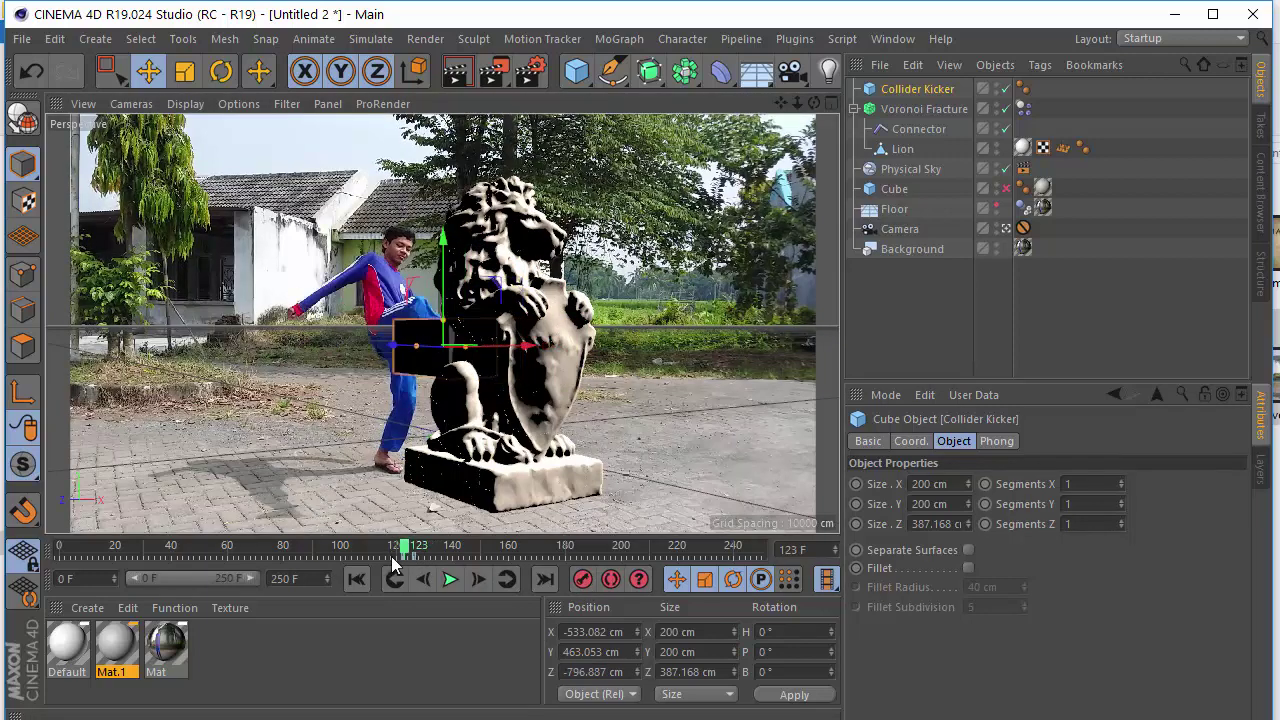
{"action": "left_click", "coordinate": [394, 558]}
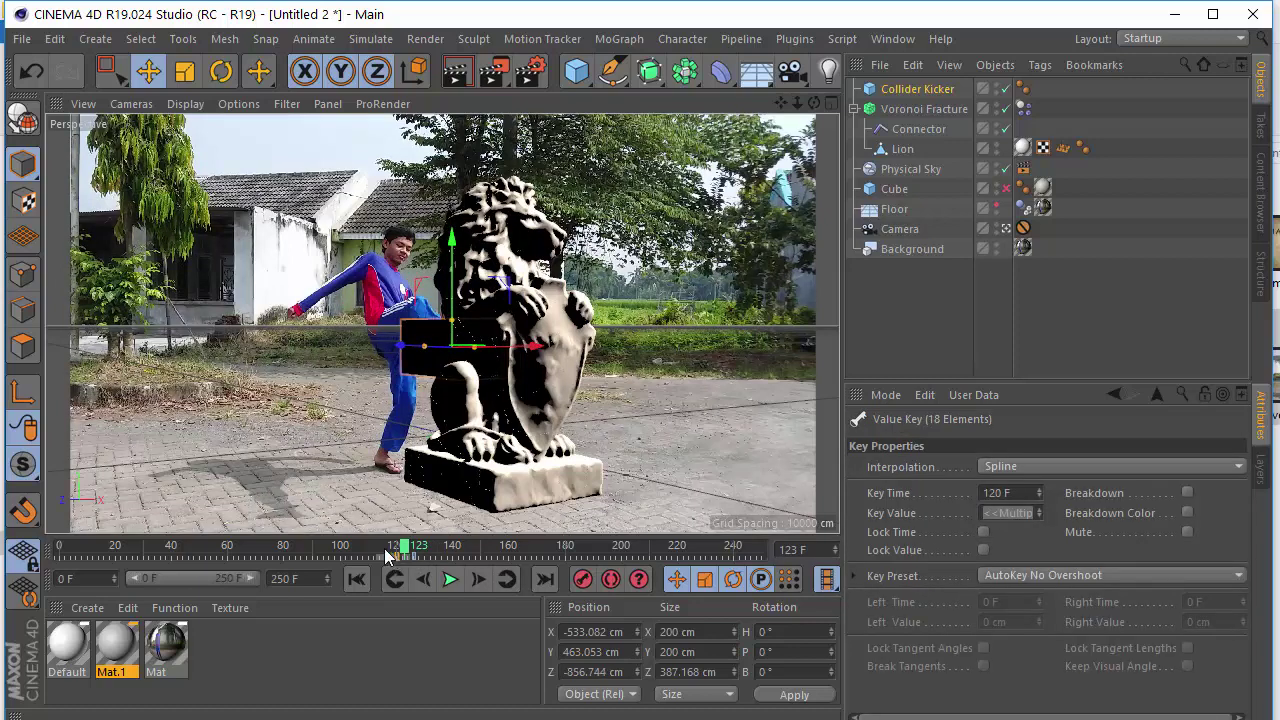
{"action": "mouse_move", "coordinate": [380, 548]}
{"action": "left_mouse_down"}
{"action": "mouse_move", "coordinate": [425, 552]}
{"action": "mouse_move", "coordinate": [393, 558]}
{"action": "left_mouse_up"}
{"action": "left_click", "coordinate": [395, 549]}
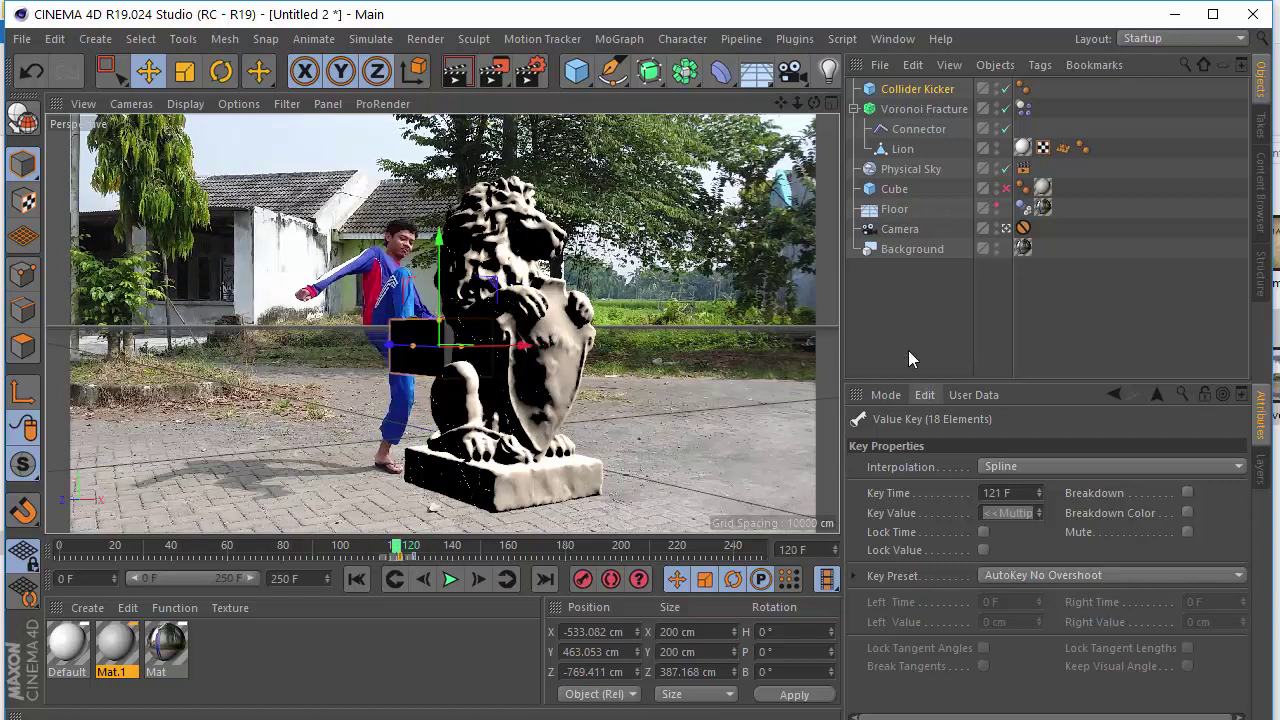
Add a dynamics body tag to Collider Kicker.
{"action": "right_click", "coordinate": [938, 94]}
{"action": "mouse_move", "coordinate": [1040, 186]}
{"action": "left_click", "coordinate": [1222, 225]}
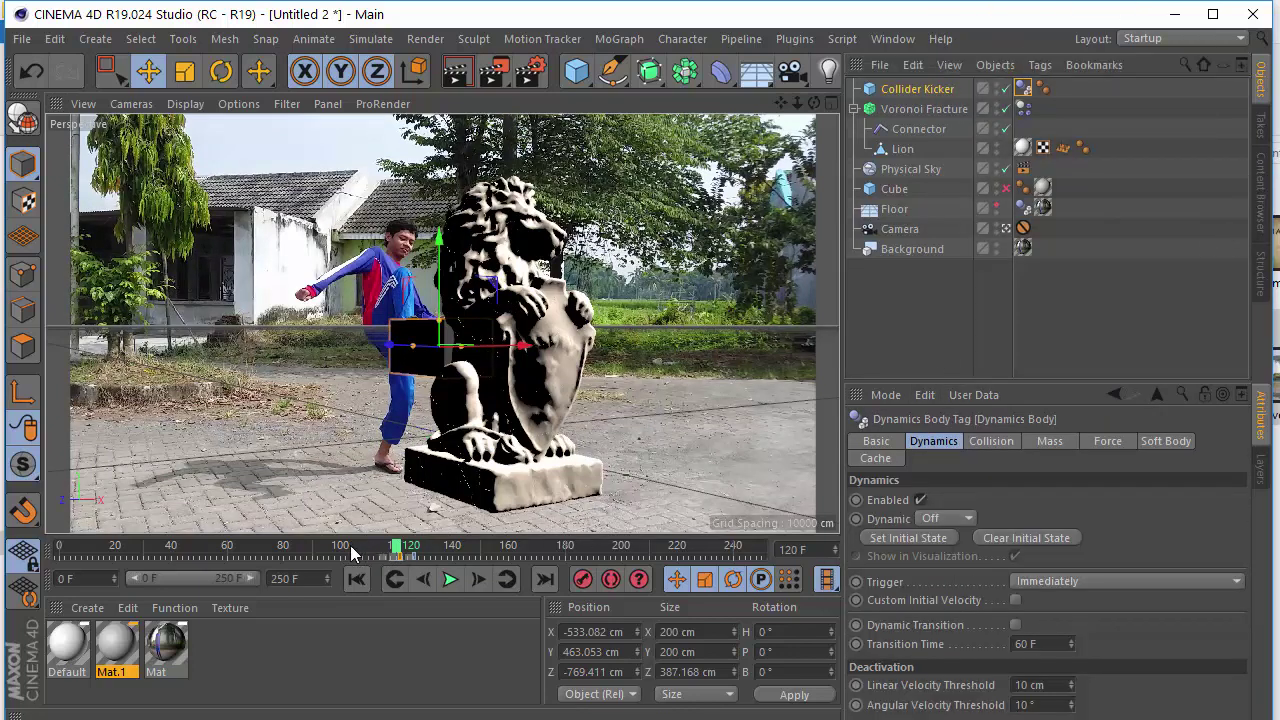
Play the simulation from the start twice to test the kick, rewinding each time.
{"action": "left_click", "coordinate": [451, 581]}
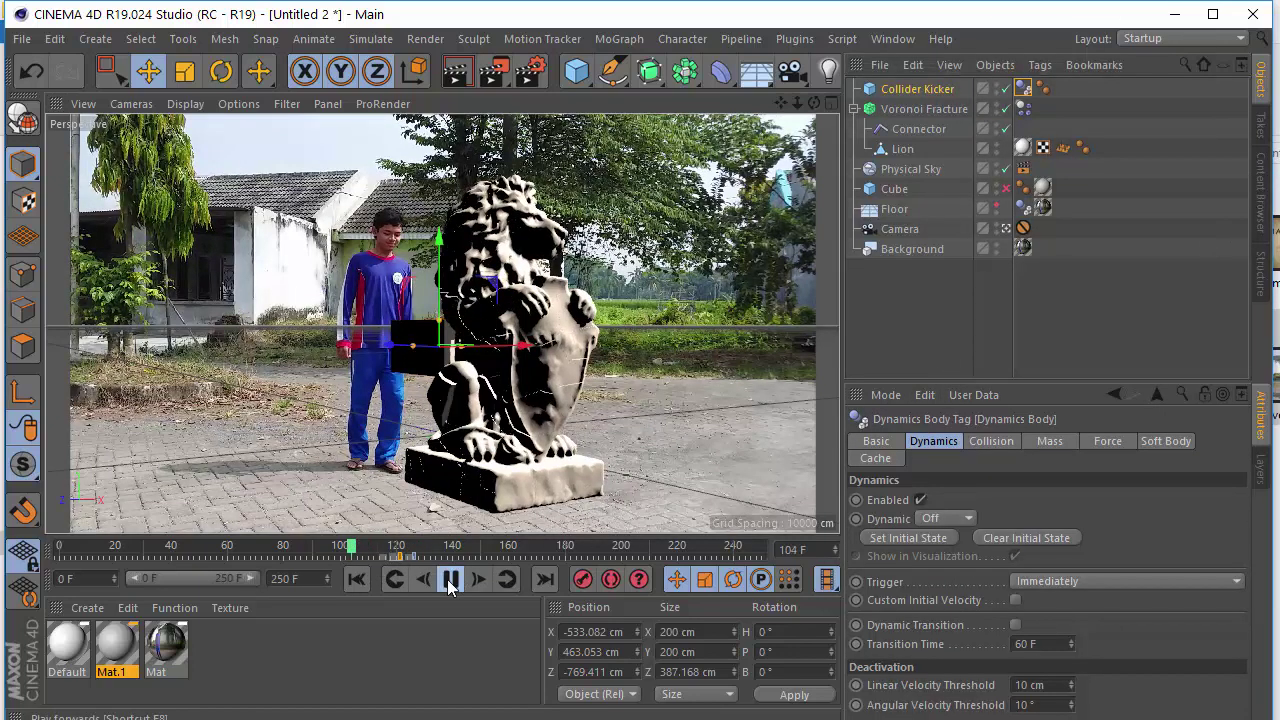
{"action": "left_click", "coordinate": [449, 581]}
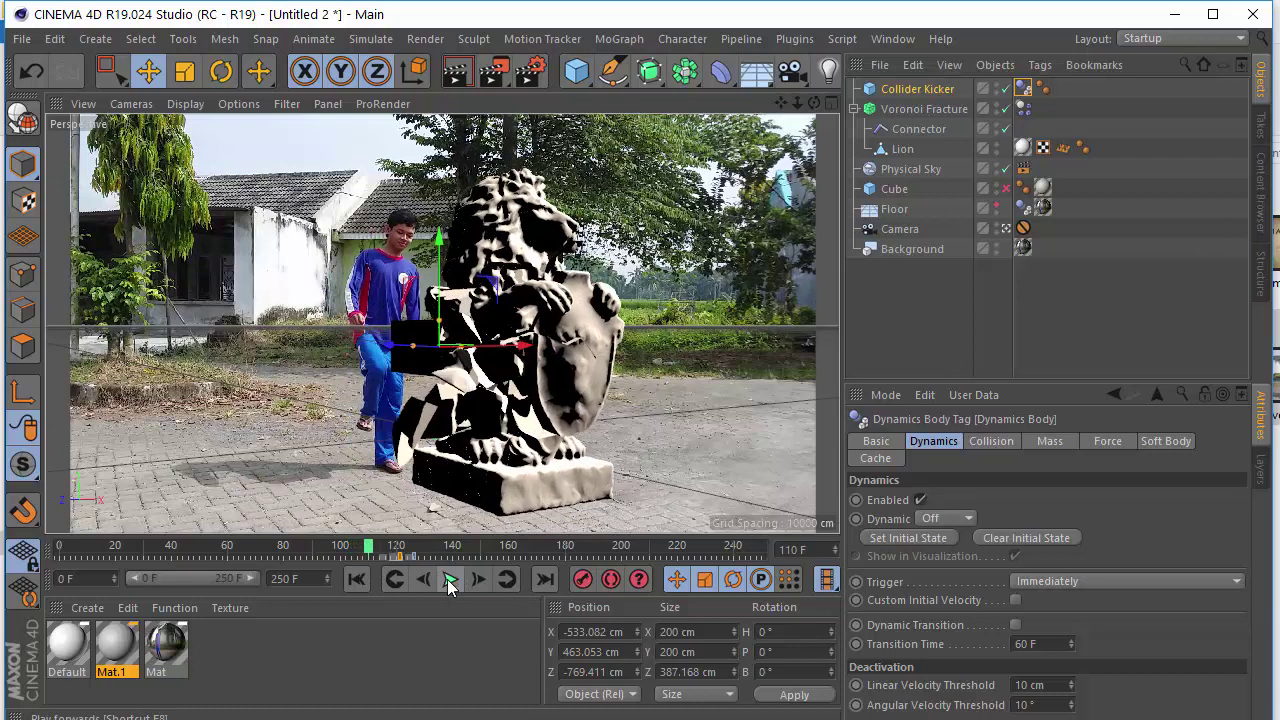
{"action": "left_click", "coordinate": [363, 580]}
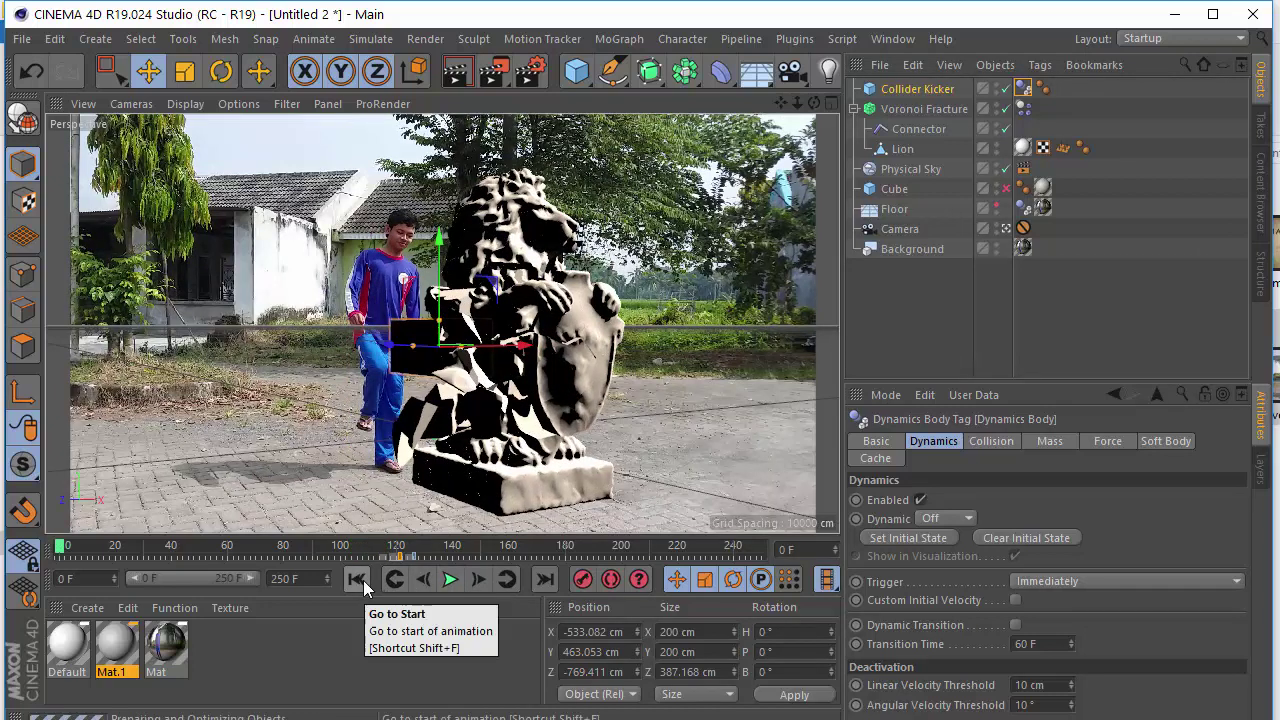
{"action": "left_click", "coordinate": [451, 580]}
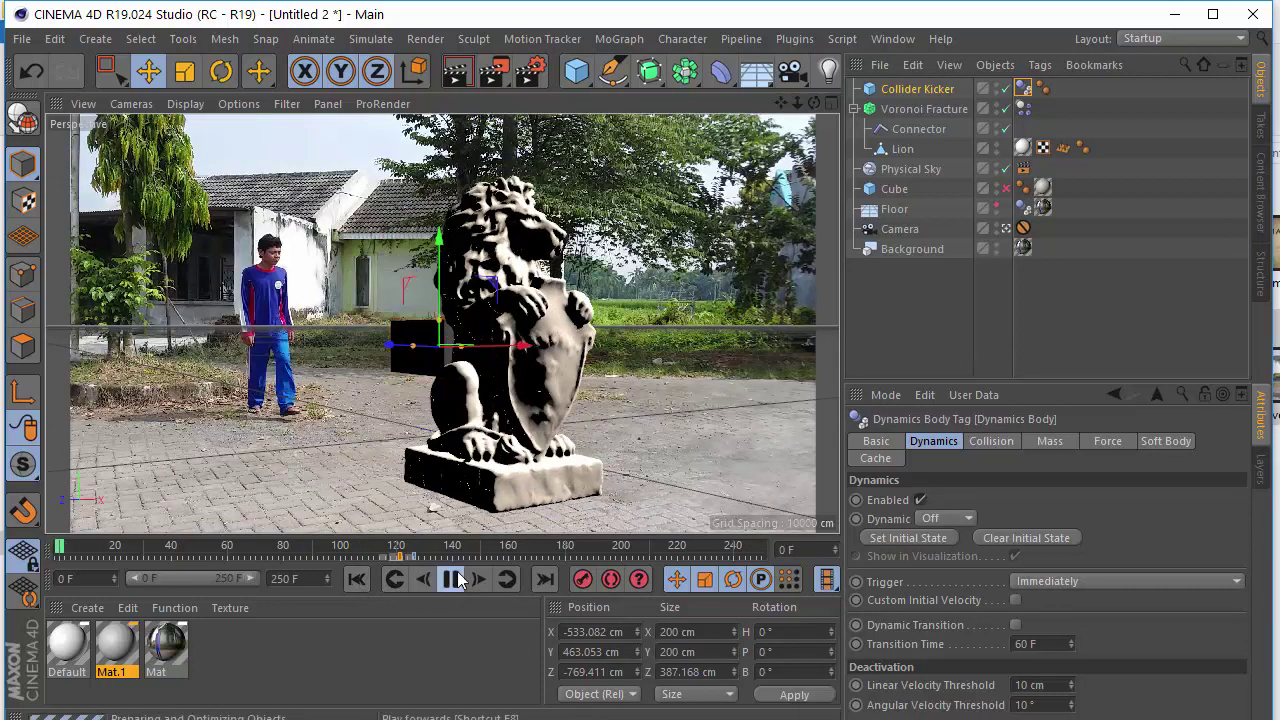
{"action": "left_click", "coordinate": [451, 580]}
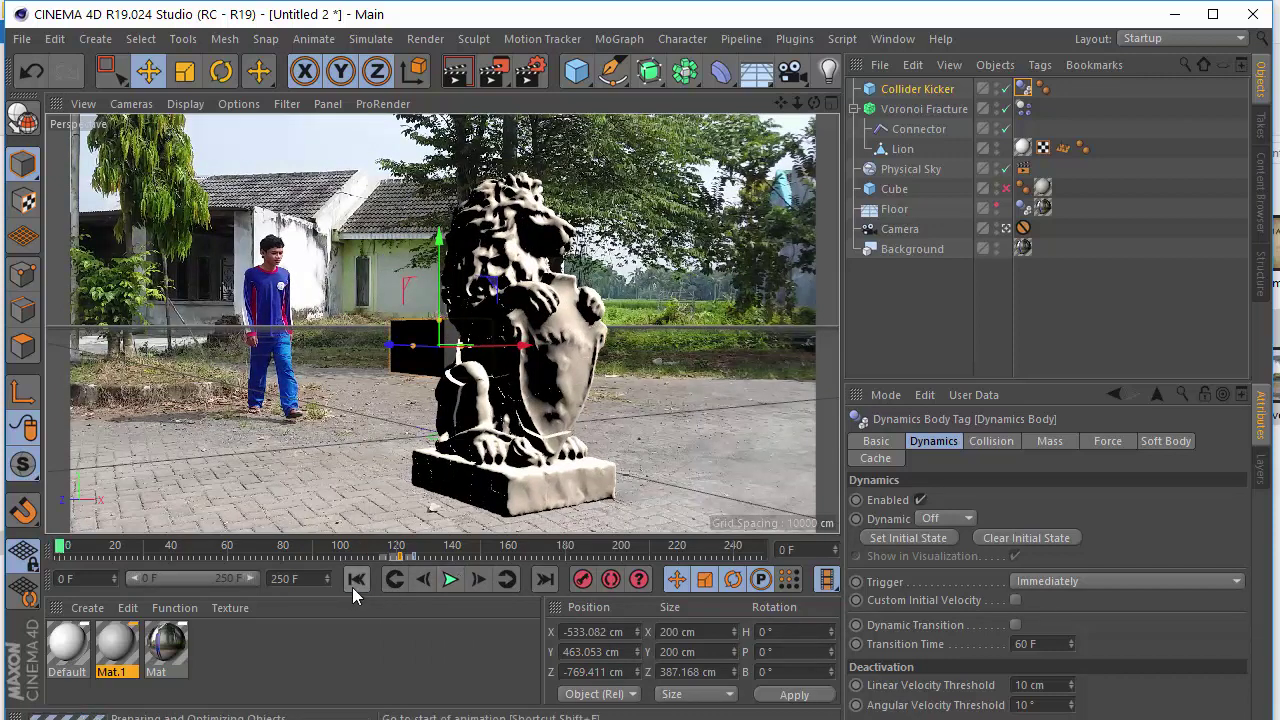
{"action": "left_click", "coordinate": [357, 578]}
Move Collider Kicker along Z onto the boy's foot, keyframe it at frame 121, and return to camera view.
{"action": "left_click", "coordinate": [1006, 229]}
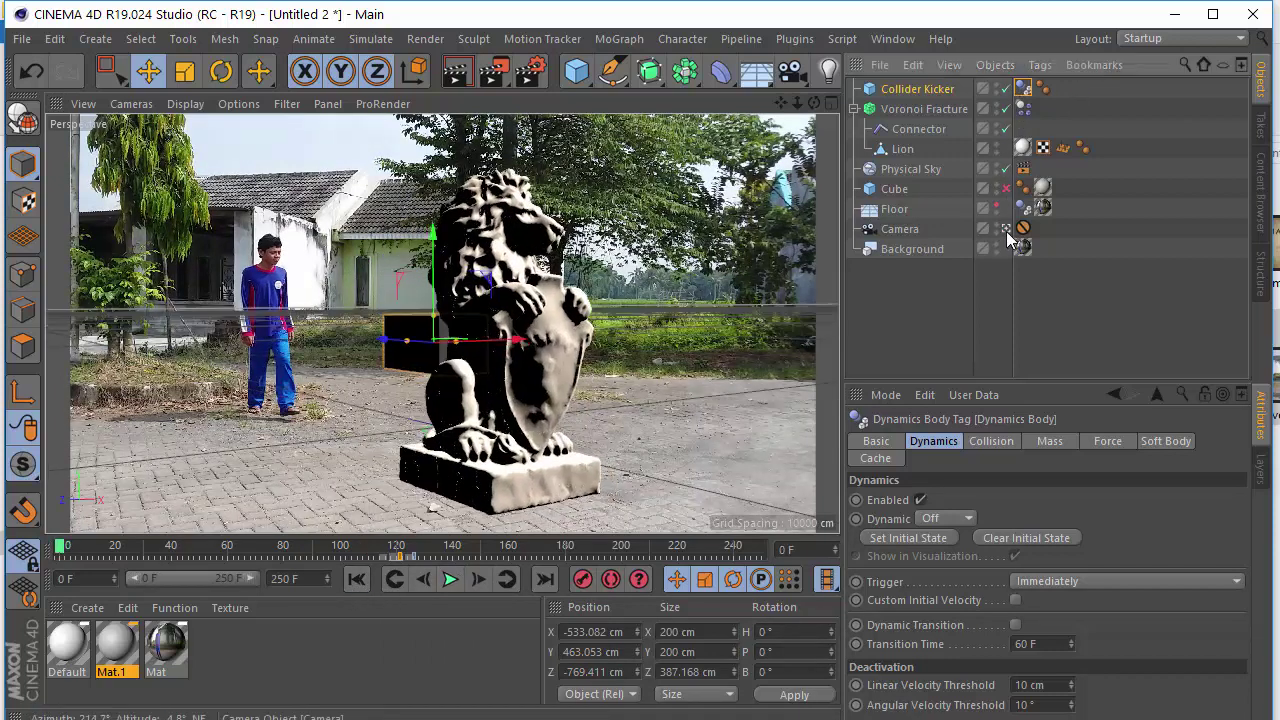
{"action": "left_click_drag", "start_coordinate": [814, 103], "coordinate": [379, 551]}
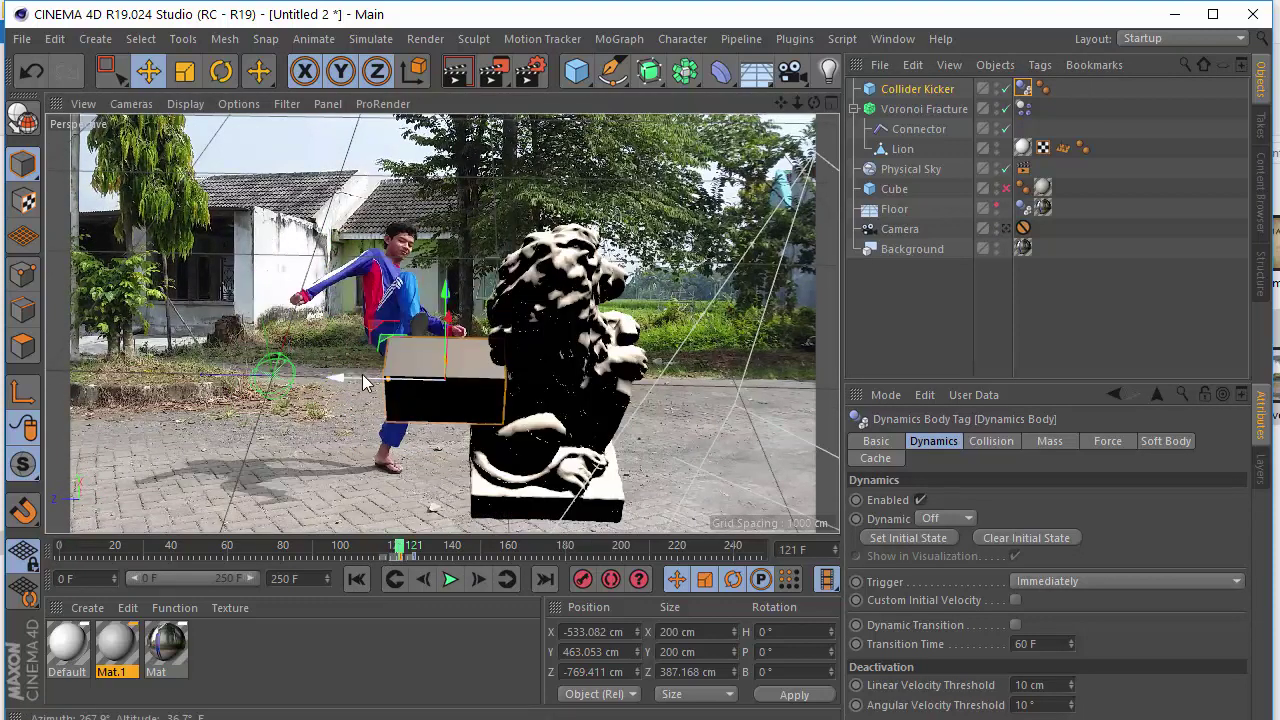
{"action": "left_click_drag", "start_coordinate": [364, 383], "coordinate": [322, 382]}
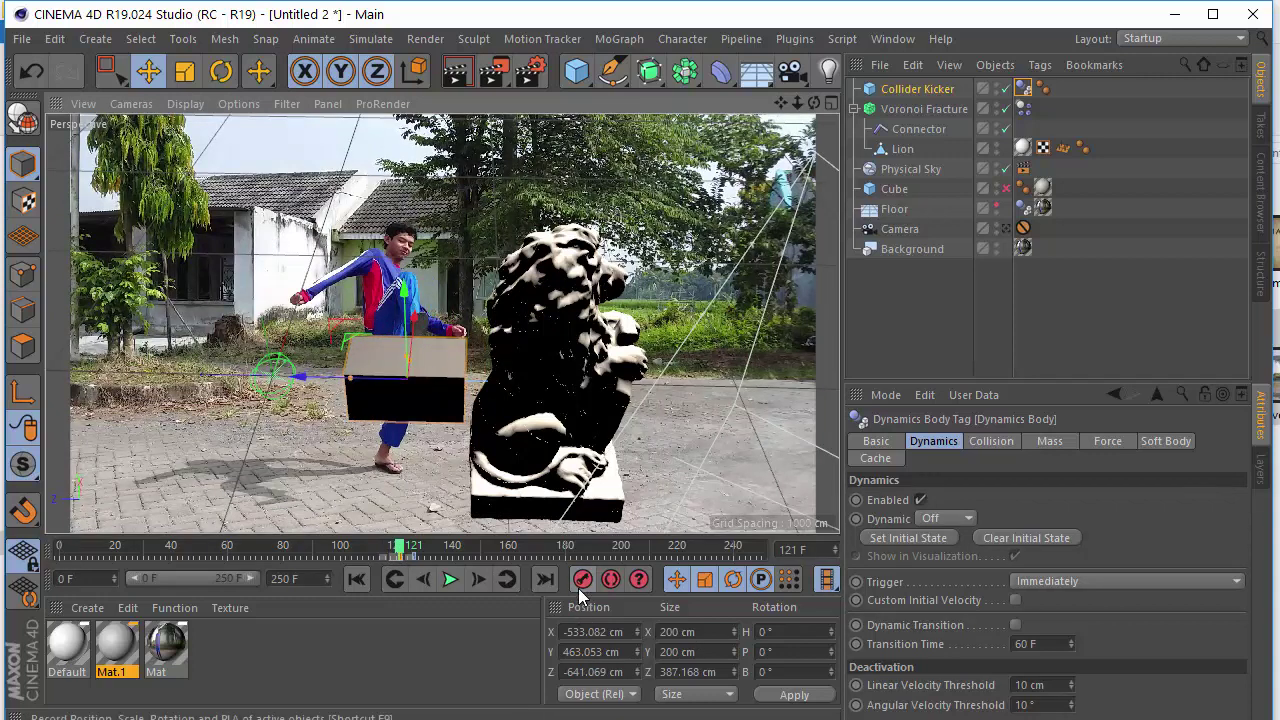
{"action": "left_click", "coordinate": [579, 586]}
{"action": "left_click", "coordinate": [404, 551]}
{"action": "left_click_drag", "start_coordinate": [410, 553], "coordinate": [411, 553]}
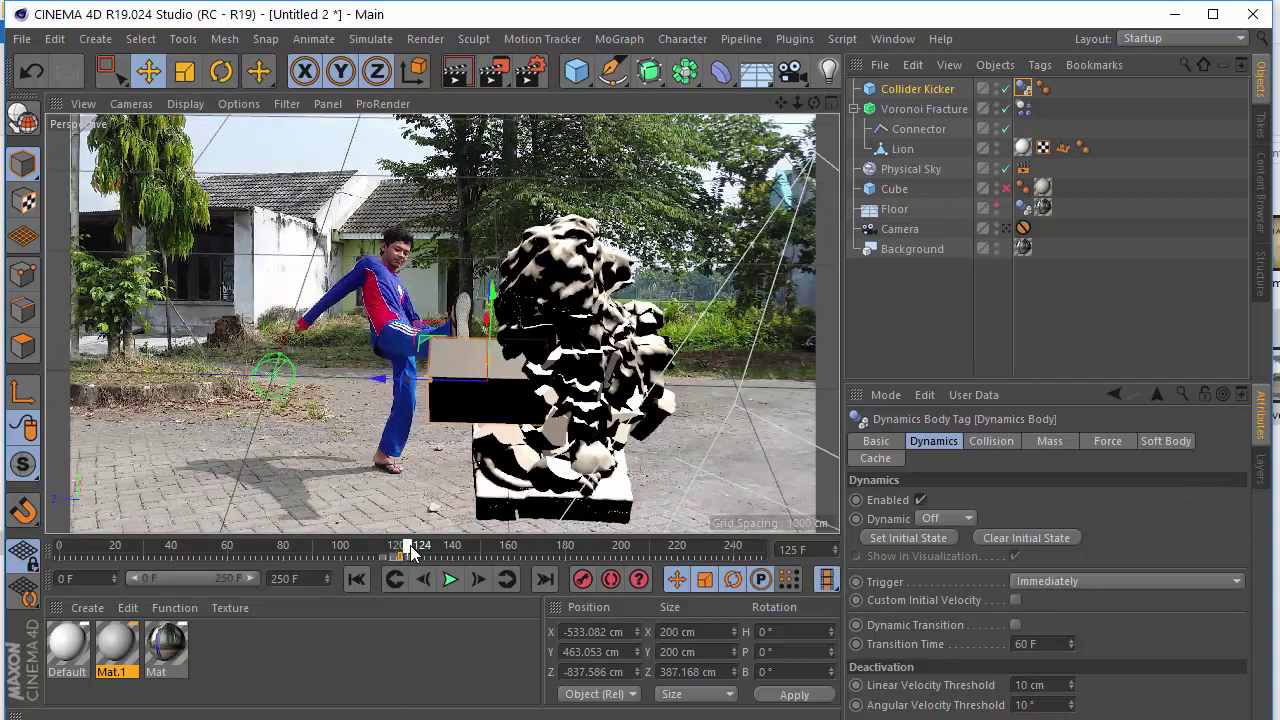
{"action": "left_click", "coordinate": [1006, 228]}
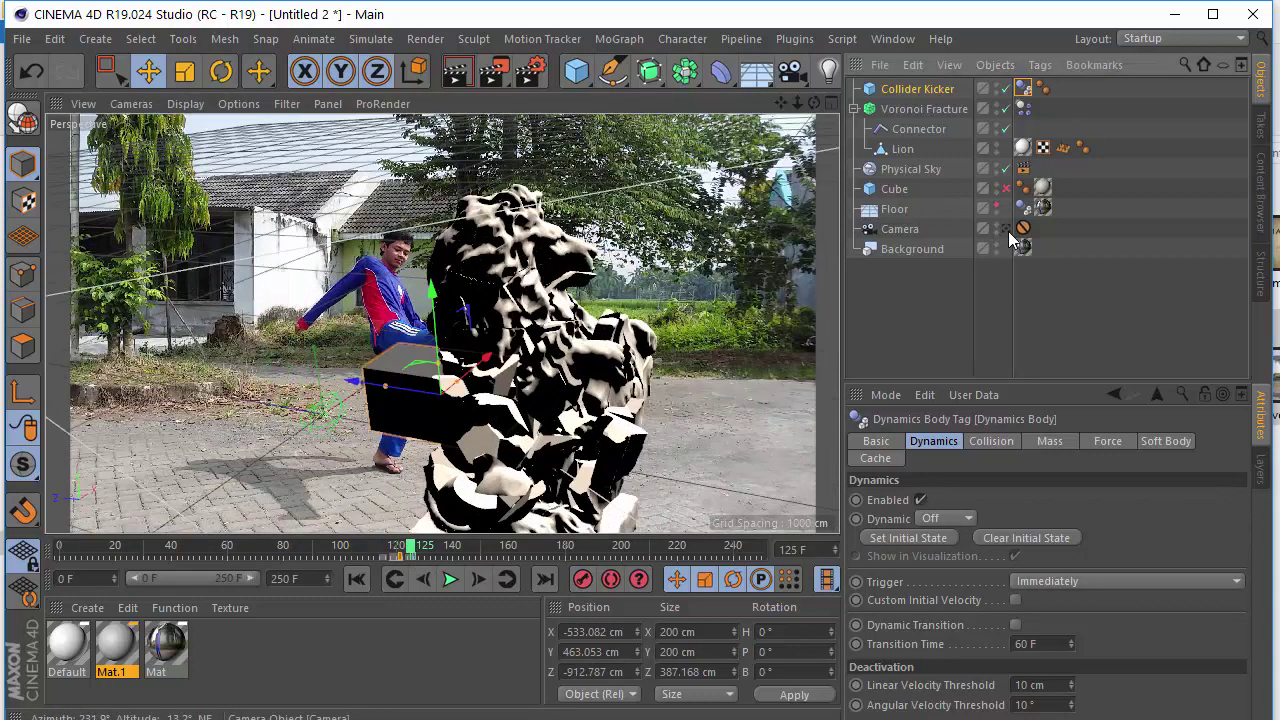
{"action": "left_click", "coordinate": [358, 578]}
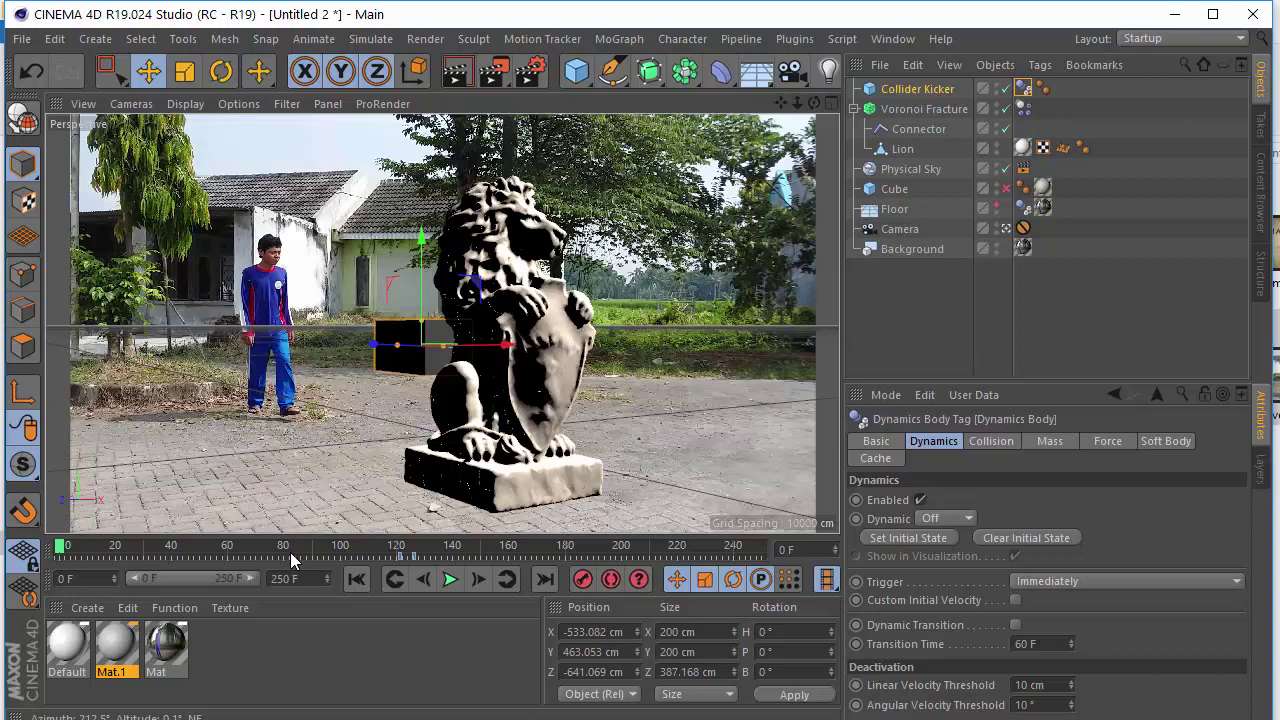
Play the simulation from the start and from keyframe 63, stopping at frame 144 with the lion shattered.
{"action": "key", "text": "ctrl+r"}
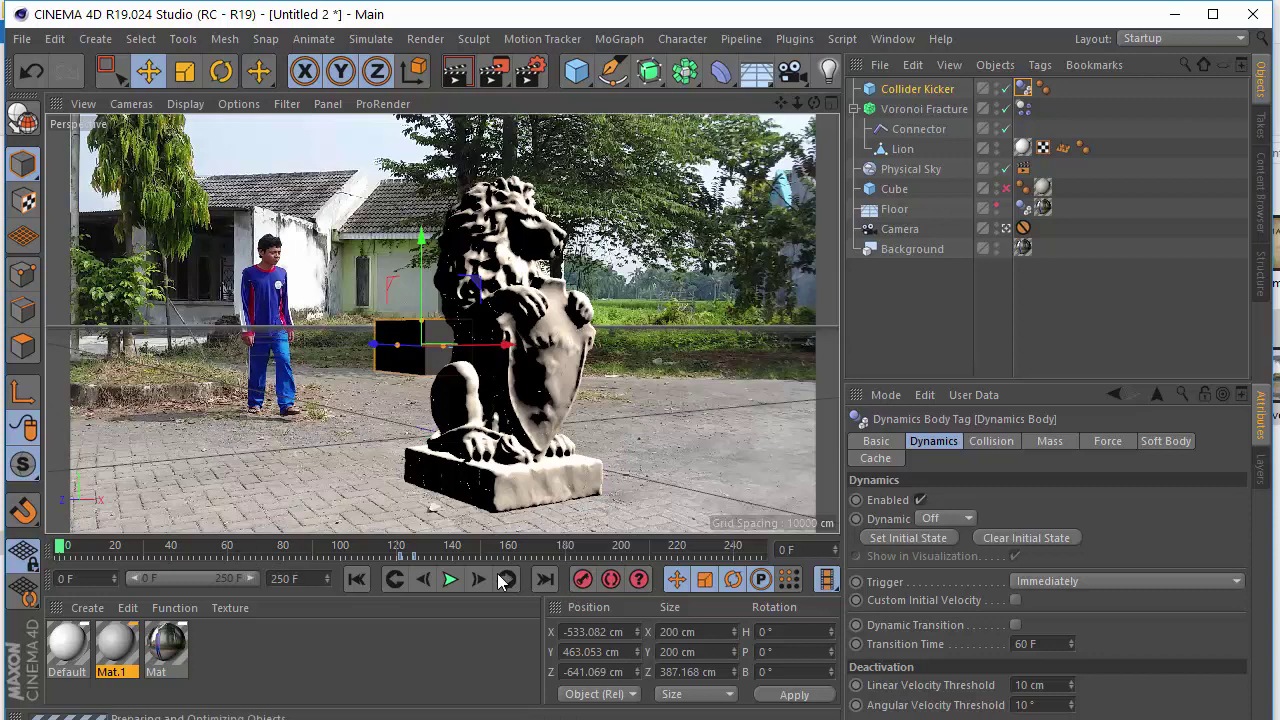
{"action": "left_click", "coordinate": [507, 579]}
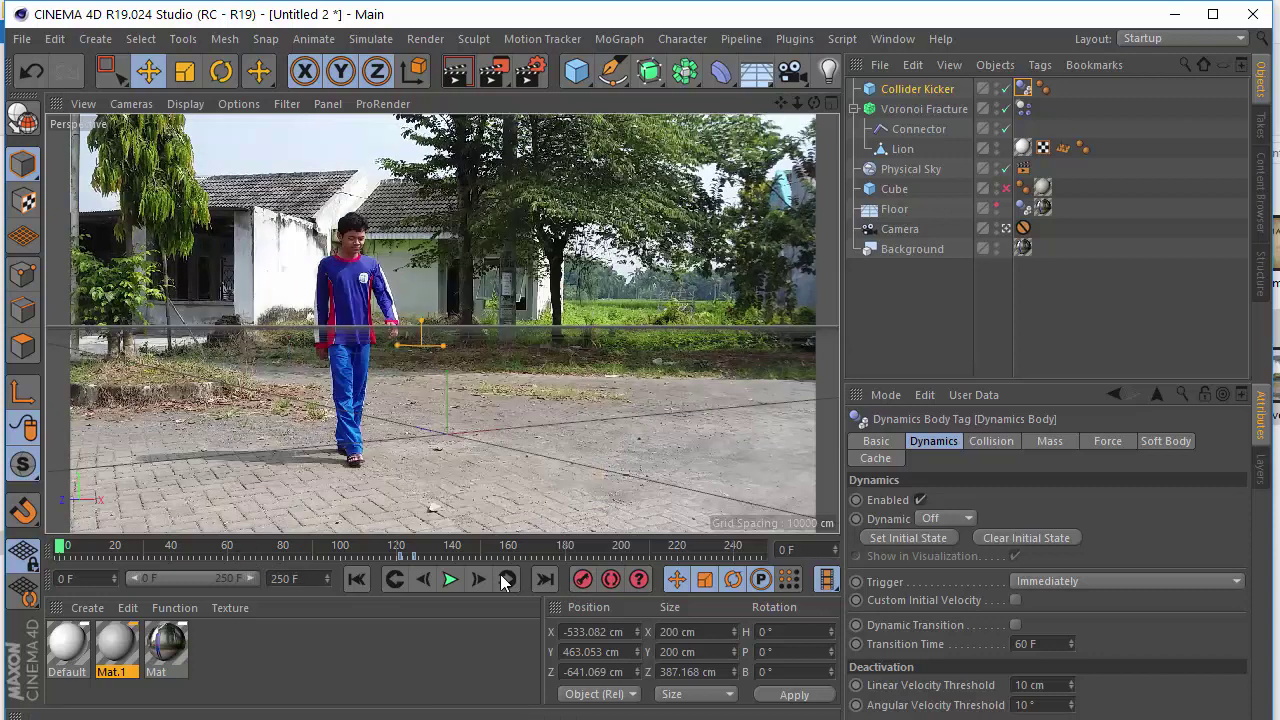
{"action": "left_click", "coordinate": [450, 580]}
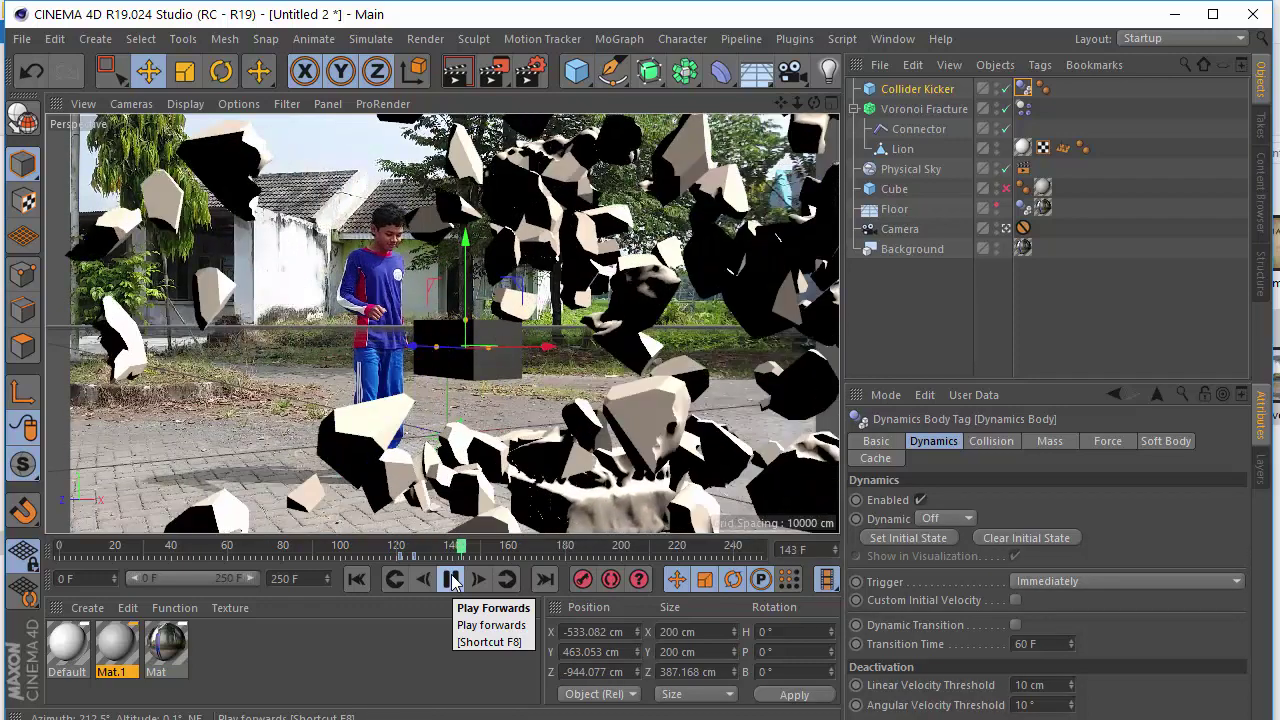
{"action": "left_click", "coordinate": [452, 580]}
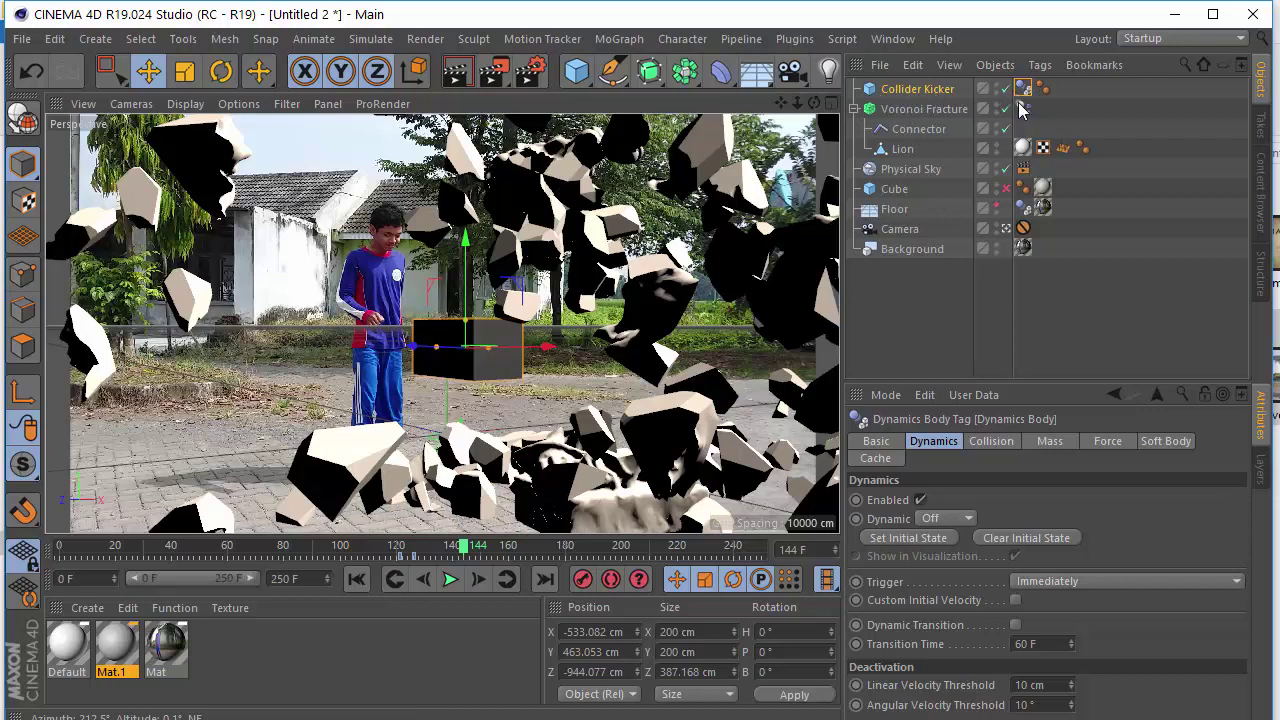
Set the fracture pieces' collision Friction to 250% after reviewing the Floor's collision settings.
{"action": "left_click", "coordinate": [1022, 207]}
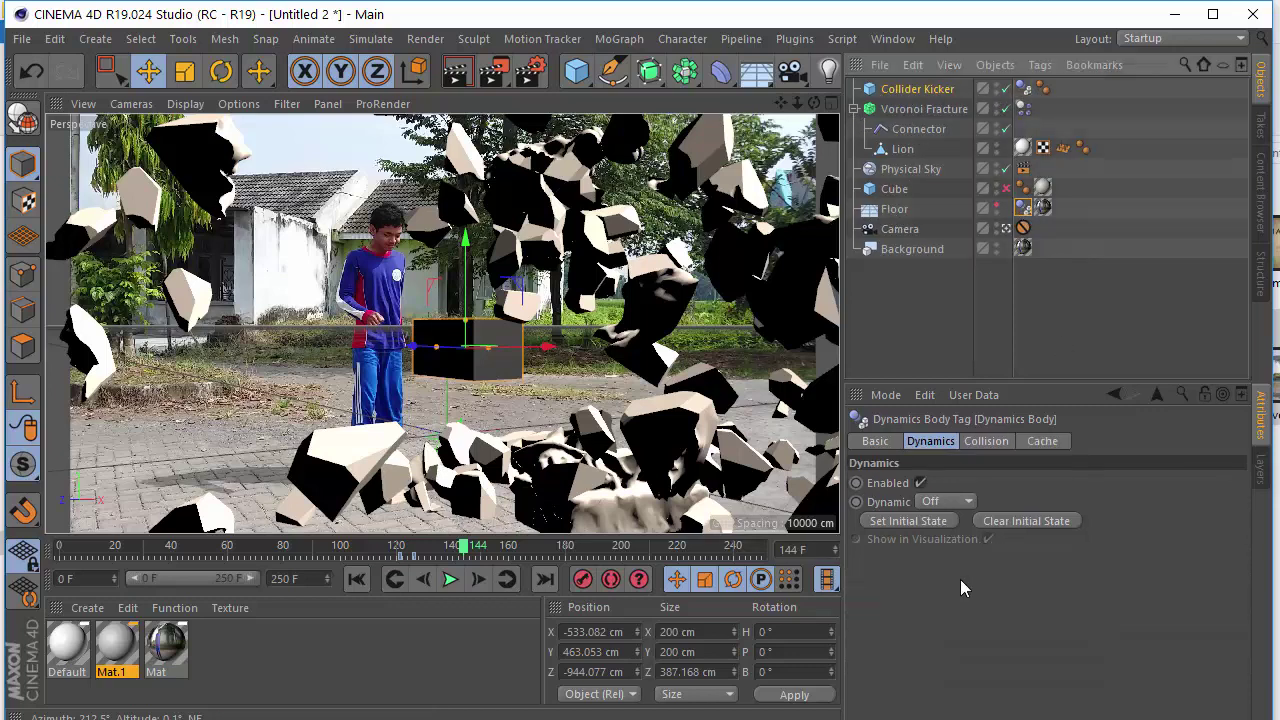
{"action": "left_click", "coordinate": [984, 442]}
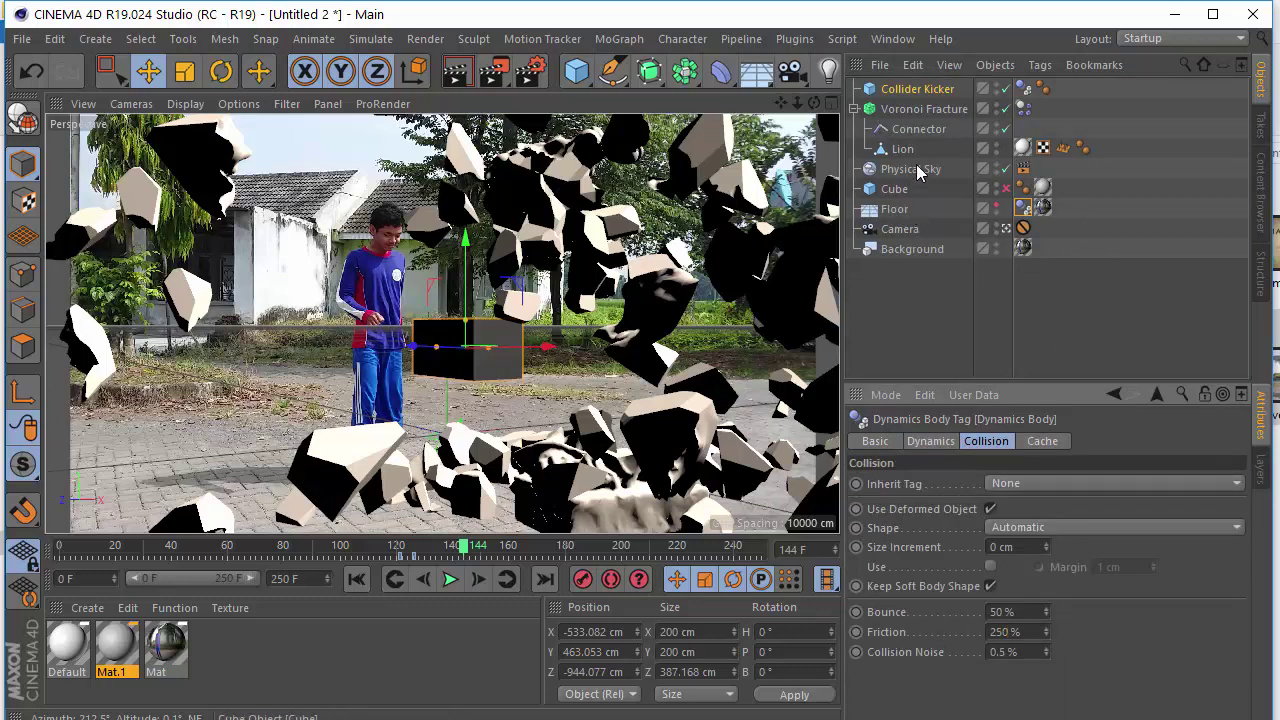
{"action": "left_click", "coordinate": [1022, 108]}
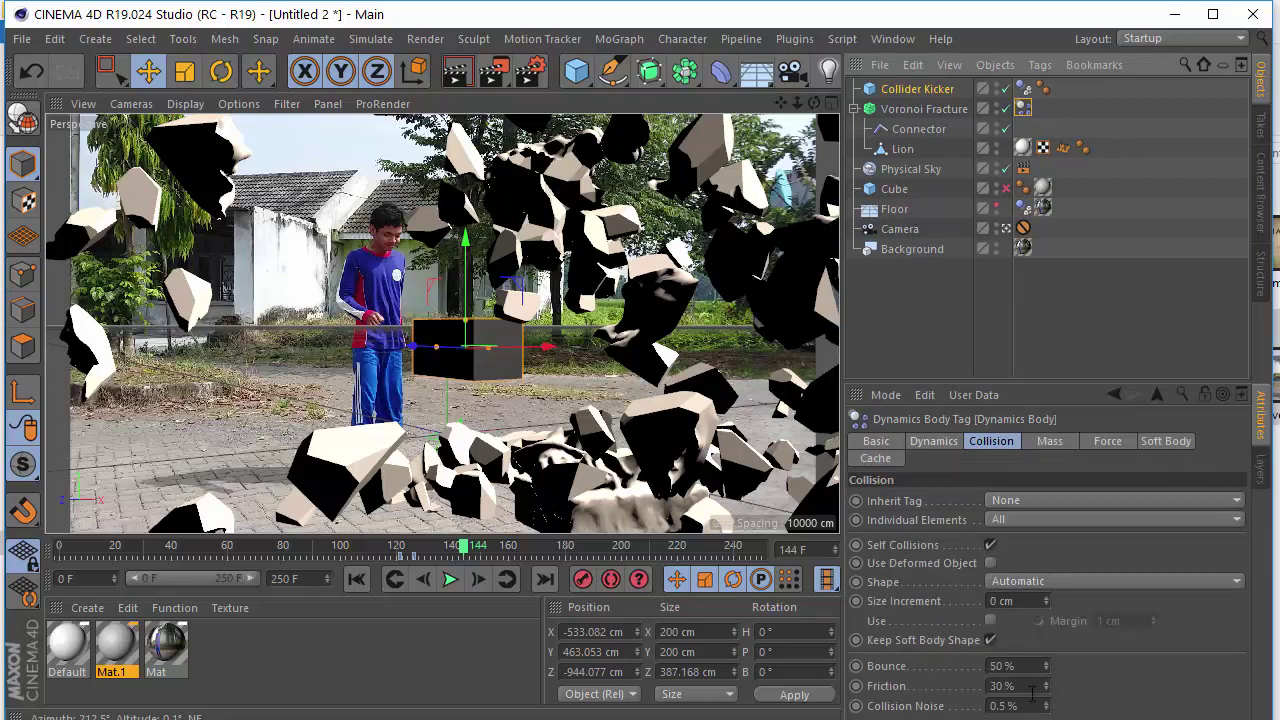
{"action": "left_click", "coordinate": [1000, 686]}
{"action": "type", "text": "250"}
{"action": "key", "text": "Return"}
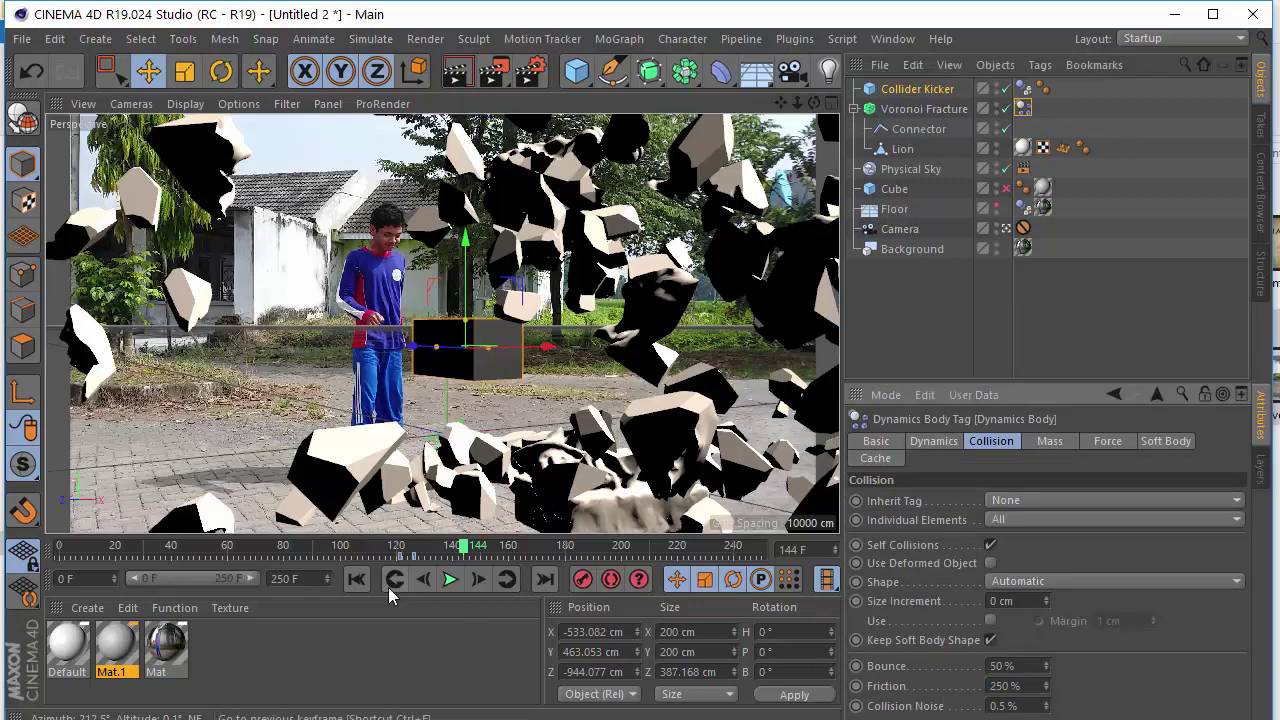
Replay the simulation from frame 105 to check the debris with higher friction.
{"action": "left_click", "coordinate": [356, 578]}
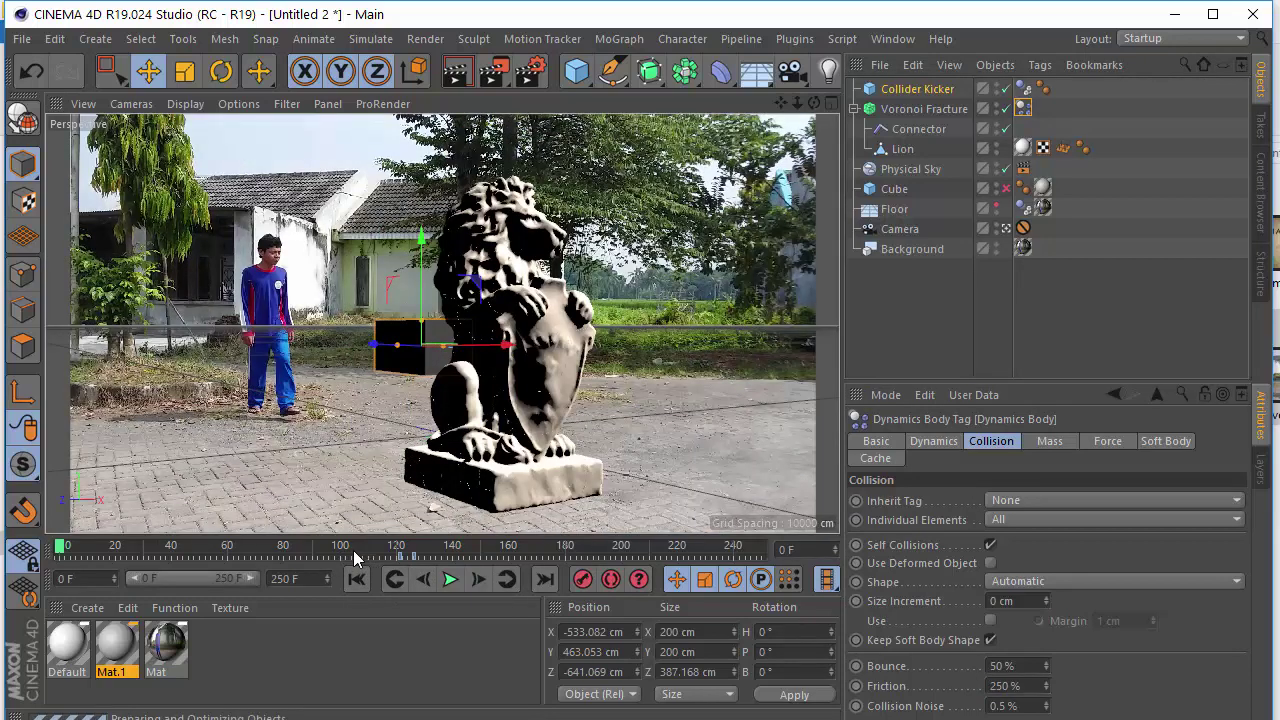
{"action": "left_click", "coordinate": [353, 550]}
{"action": "left_click", "coordinate": [452, 580]}
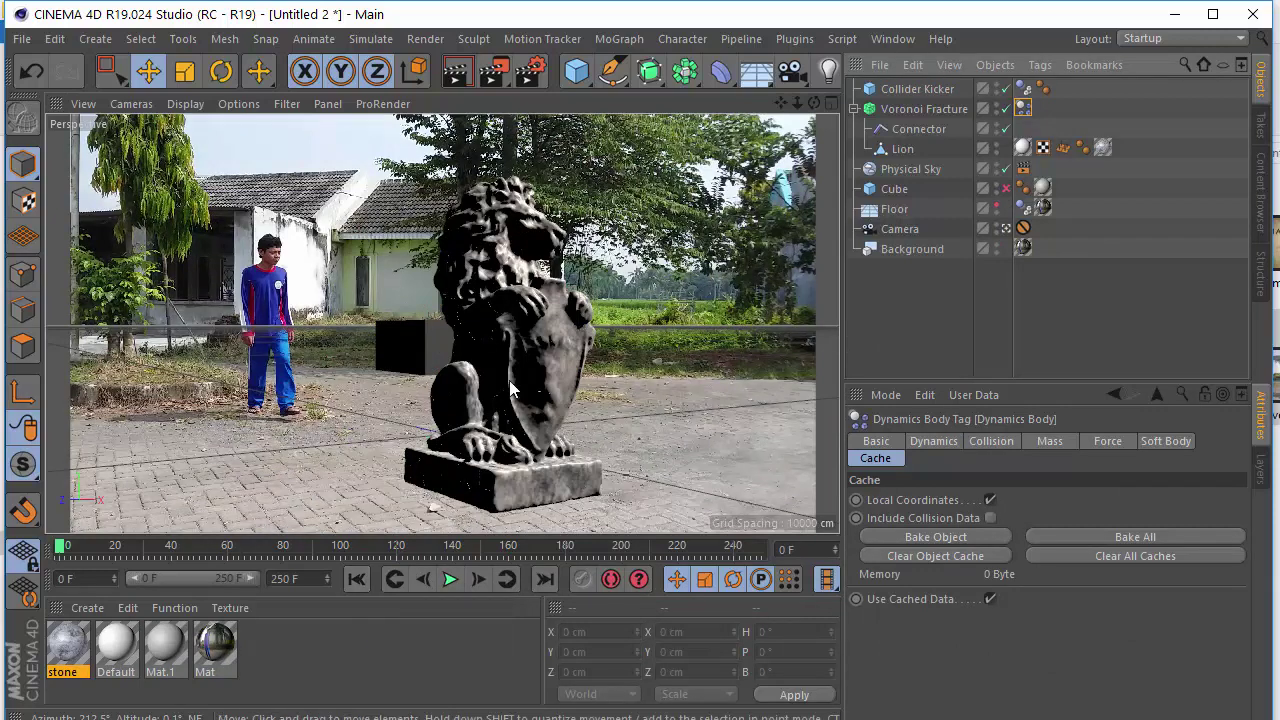
Bake All dynamics into an 8.37 MB cache and scrub to frame 137 to check the shattering.
{"action": "left_click", "coordinate": [450, 579]}
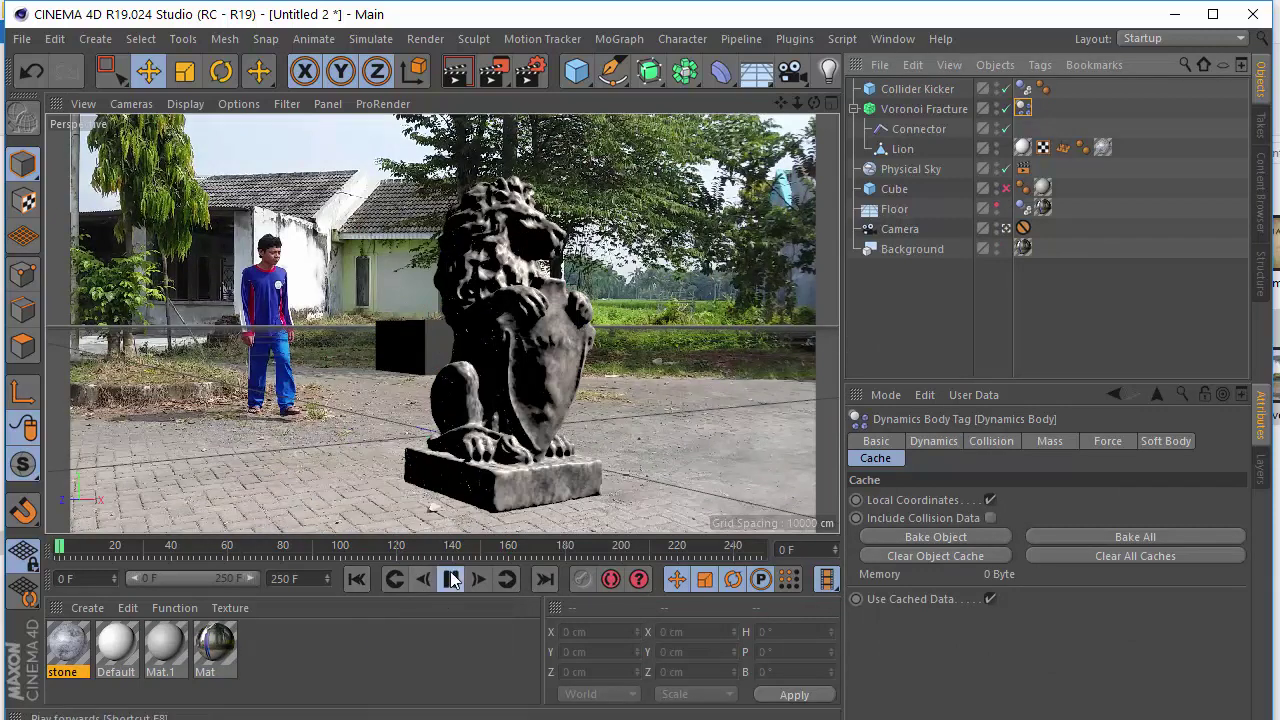
{"action": "left_click", "coordinate": [450, 579]}
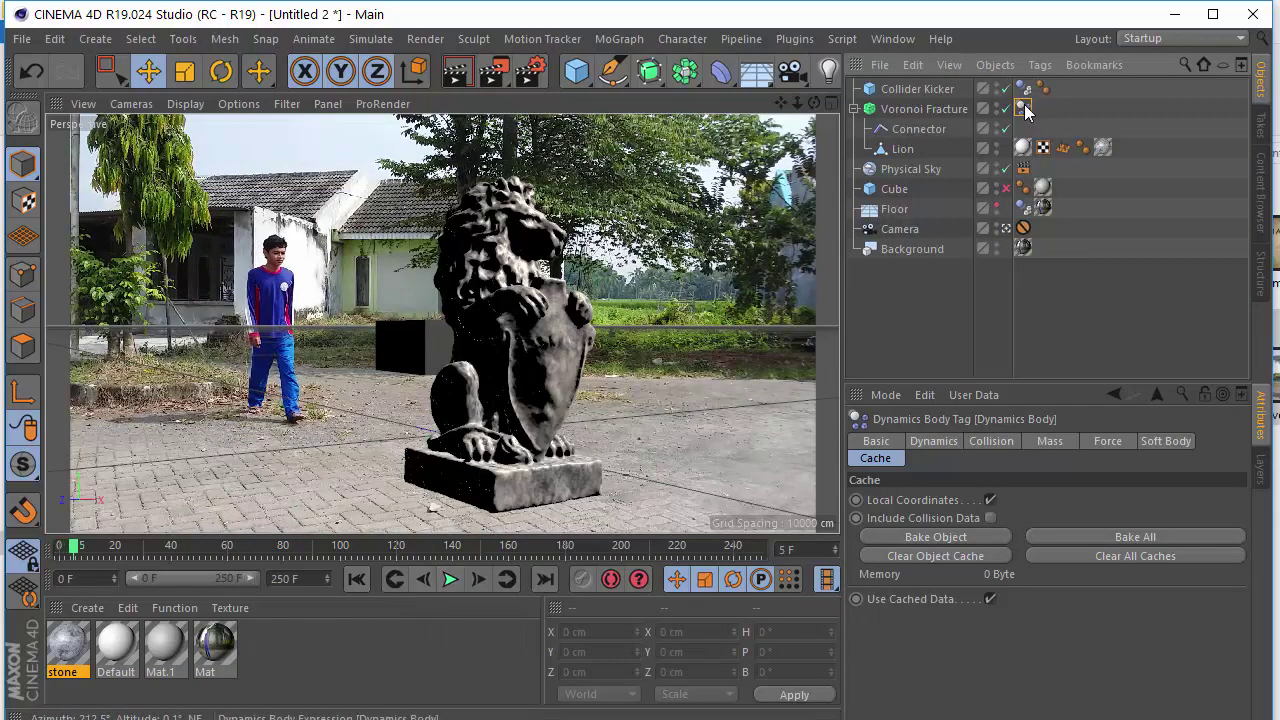
{"action": "left_click", "coordinate": [1132, 540]}
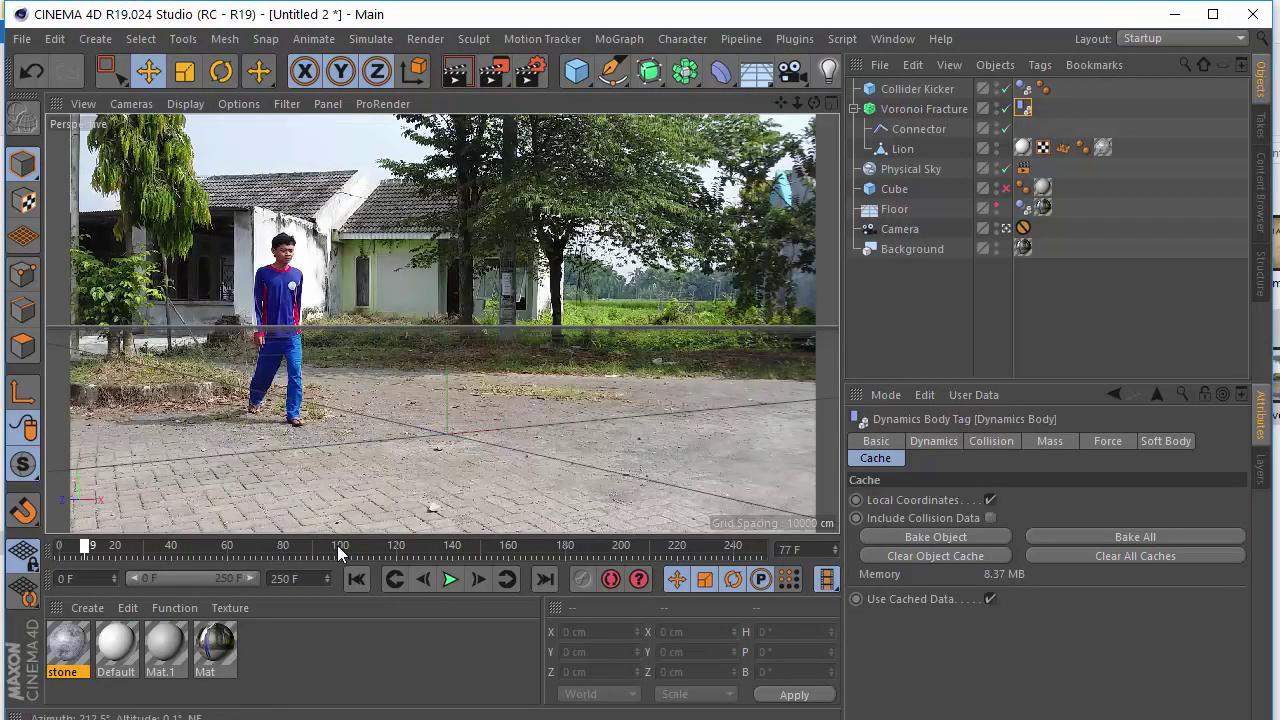
{"action": "left_click_drag", "start_coordinate": [338, 545], "coordinate": [389, 553]}
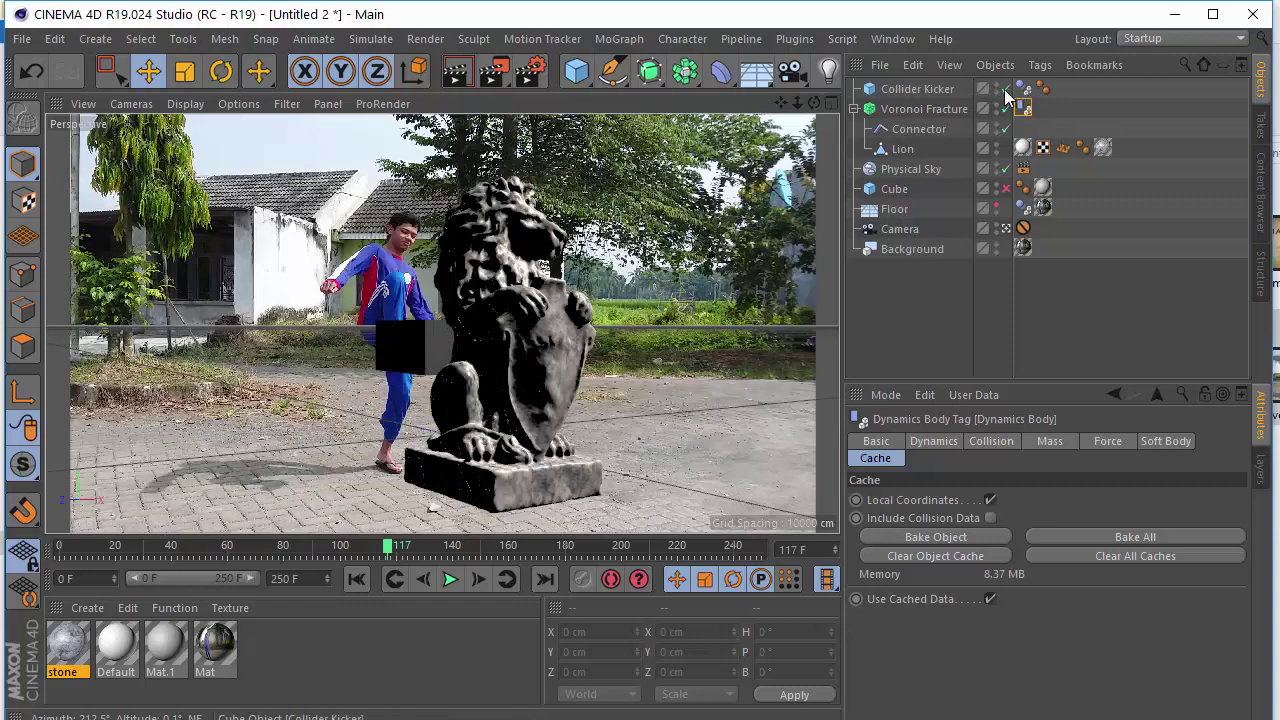
Disable Collider Kicker and render the view at frames 124 and 195 showing the stone rubble.
{"action": "left_click", "coordinate": [1006, 89]}
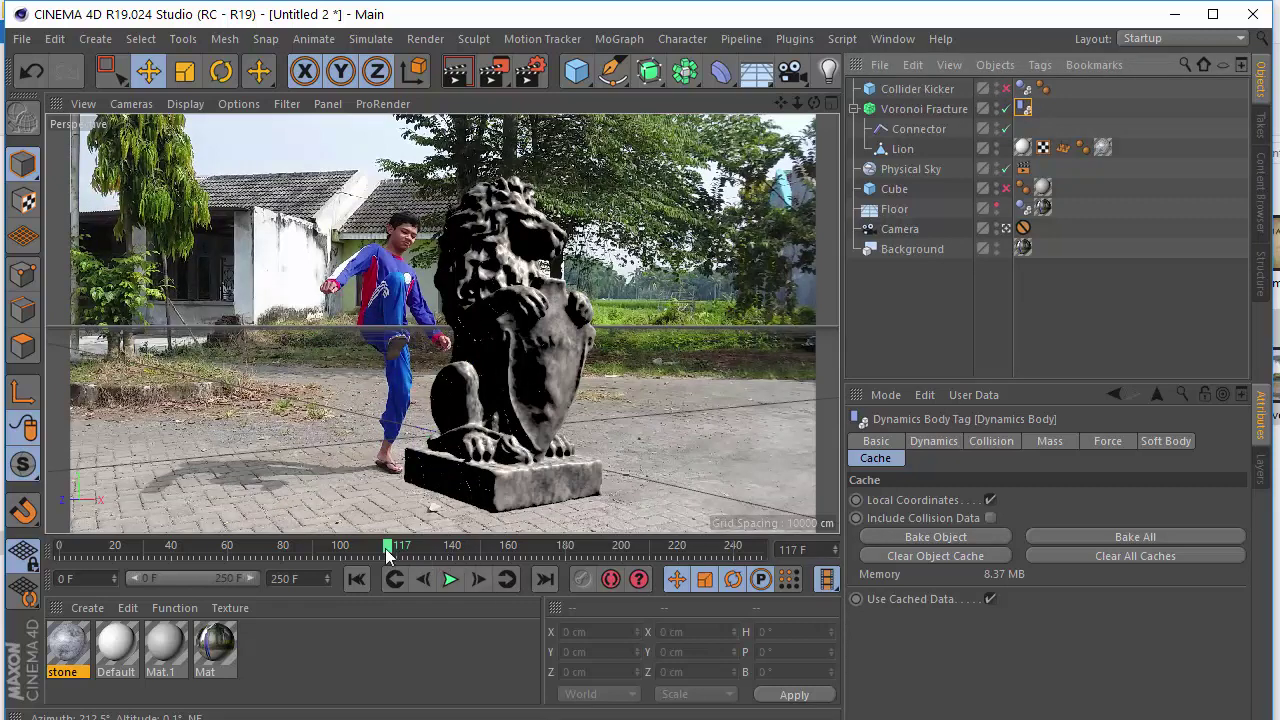
{"action": "left_click_drag", "start_coordinate": [380, 555], "coordinate": [428, 546]}
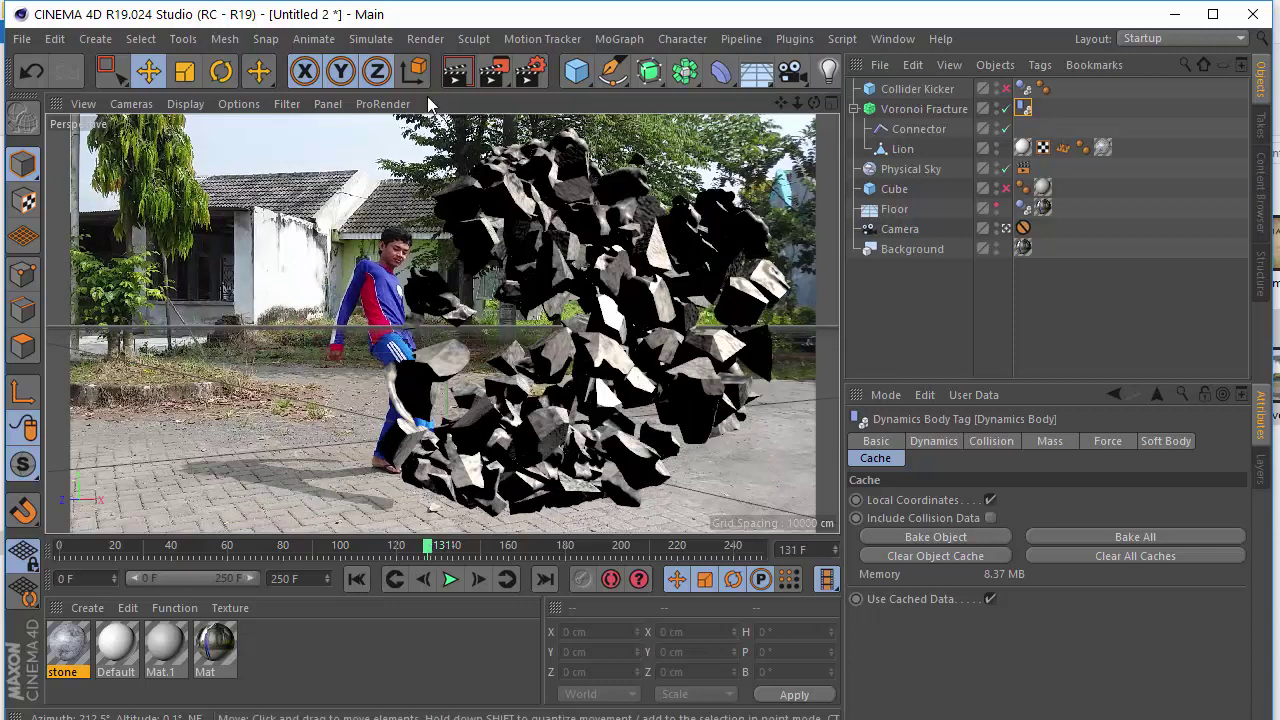
{"action": "left_click", "coordinate": [464, 75]}
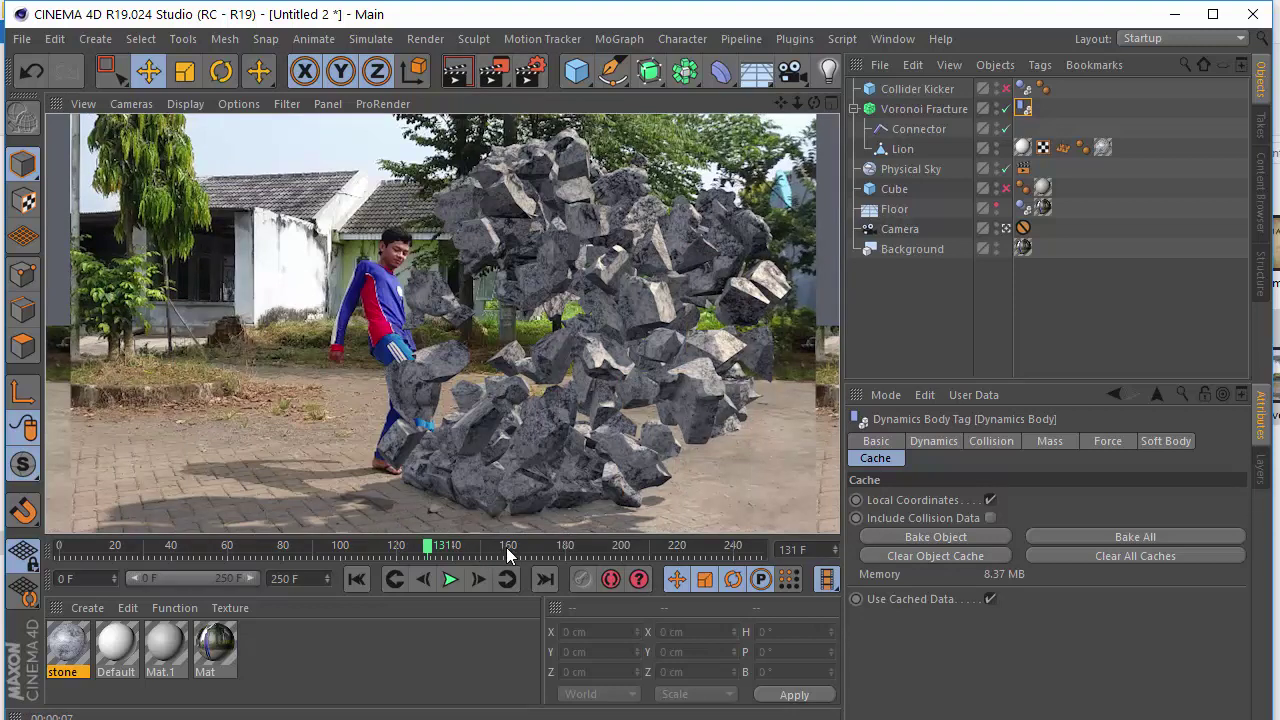
{"action": "left_click_drag", "start_coordinate": [507, 547], "coordinate": [608, 549]}
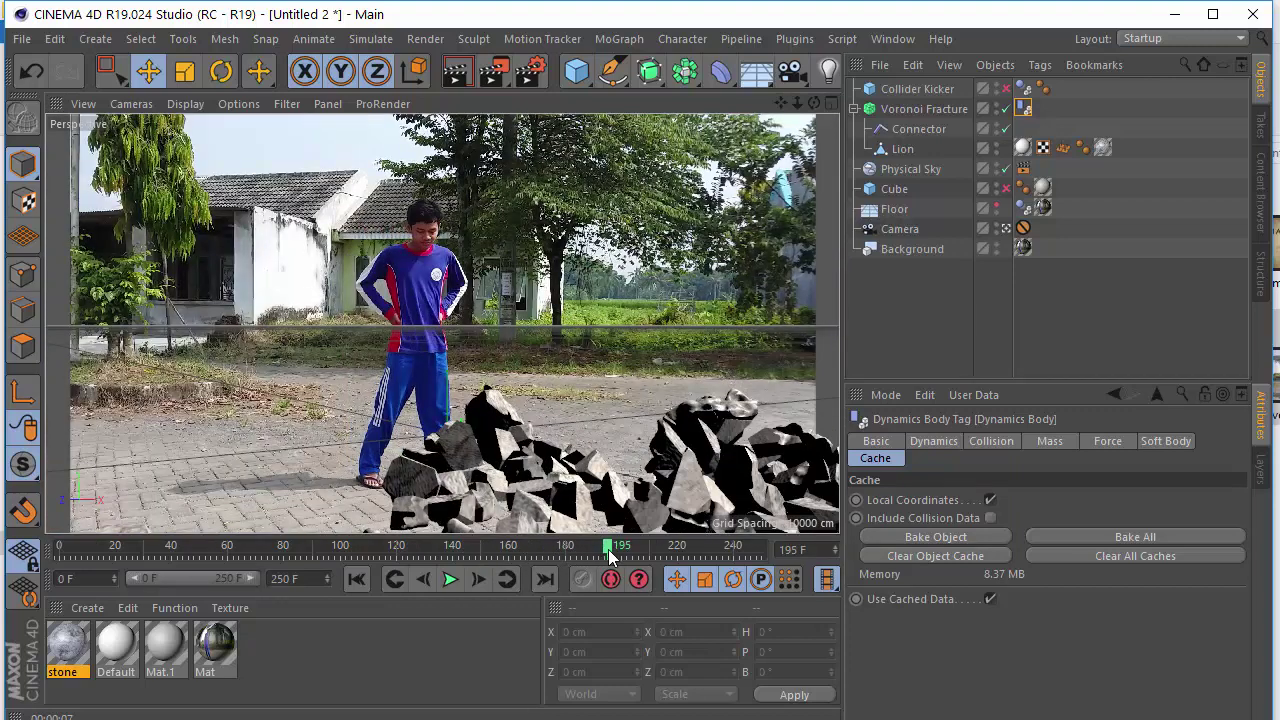
{"action": "left_click", "coordinate": [452, 78]}
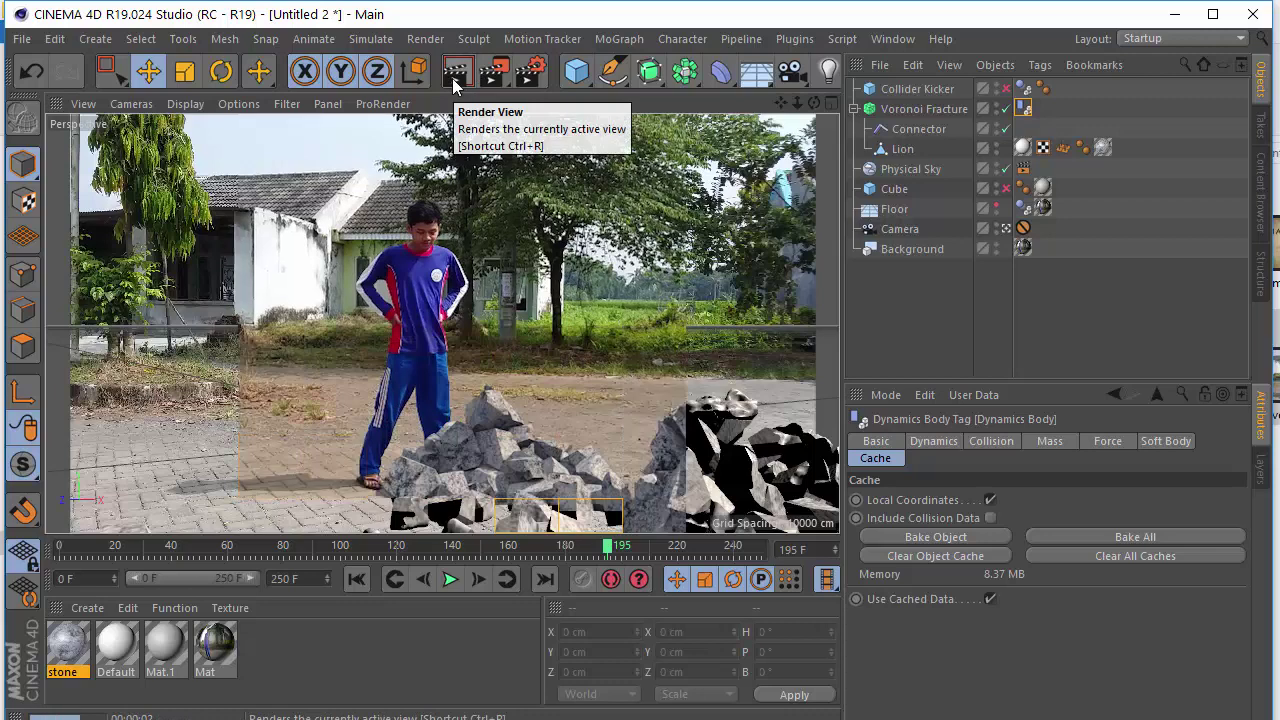